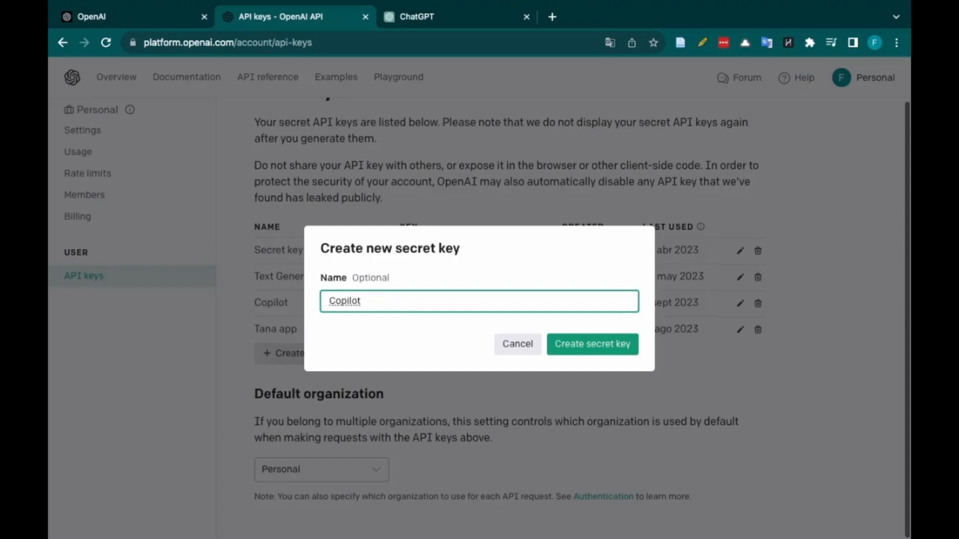
Create the new OpenAI secret key and copy it for use elsewhere
click(590, 351)
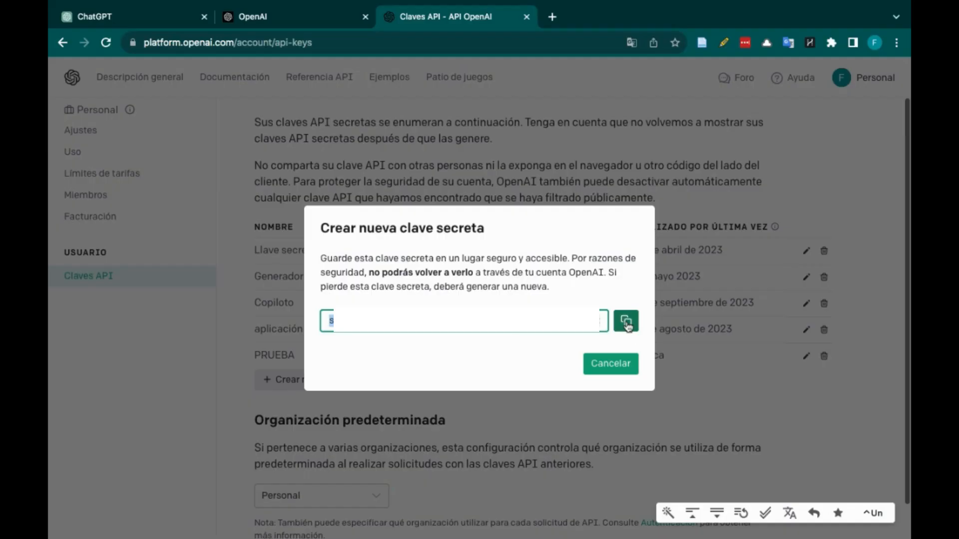
click(626, 322)
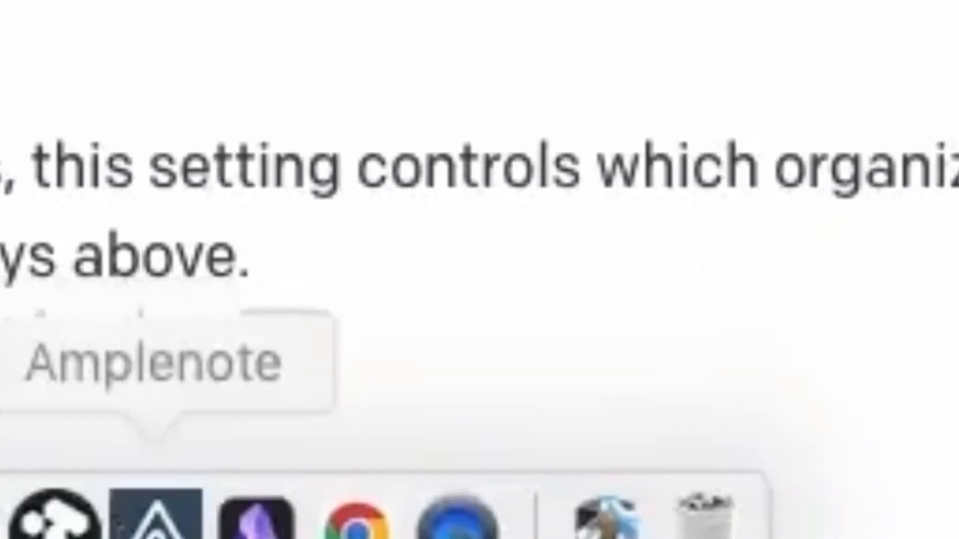
Switch to Obsidian, search the community plugins for "copil" and open the Copilot plugin's page
click(264, 532)
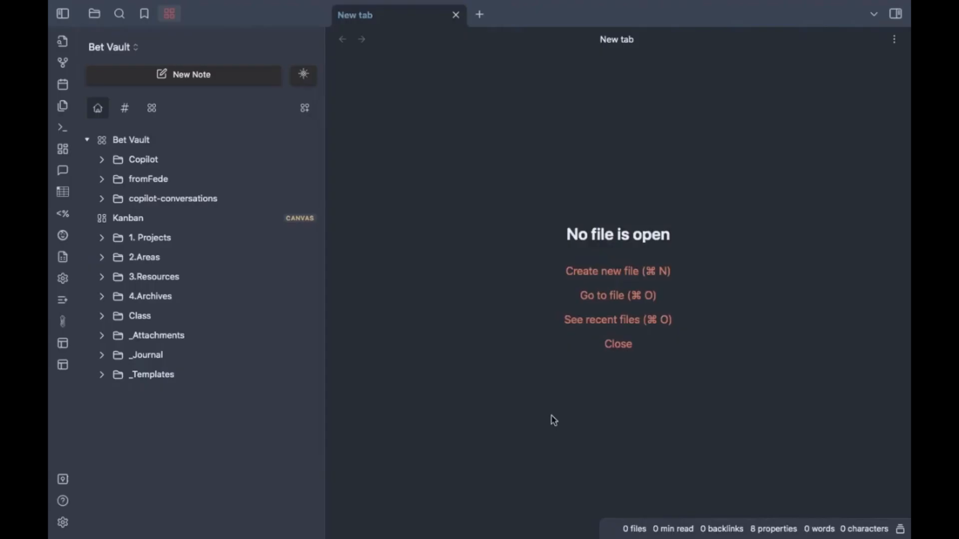
click(62, 522)
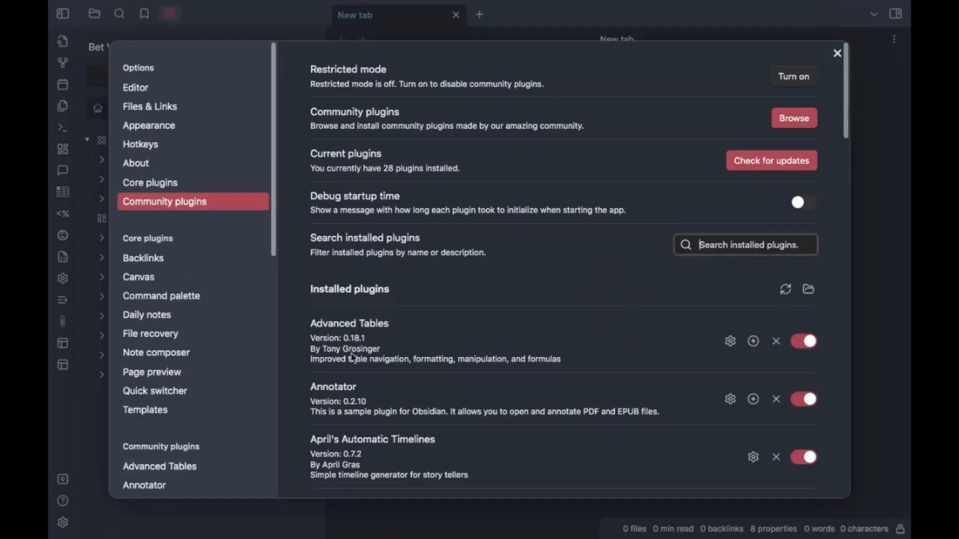
click(785, 122)
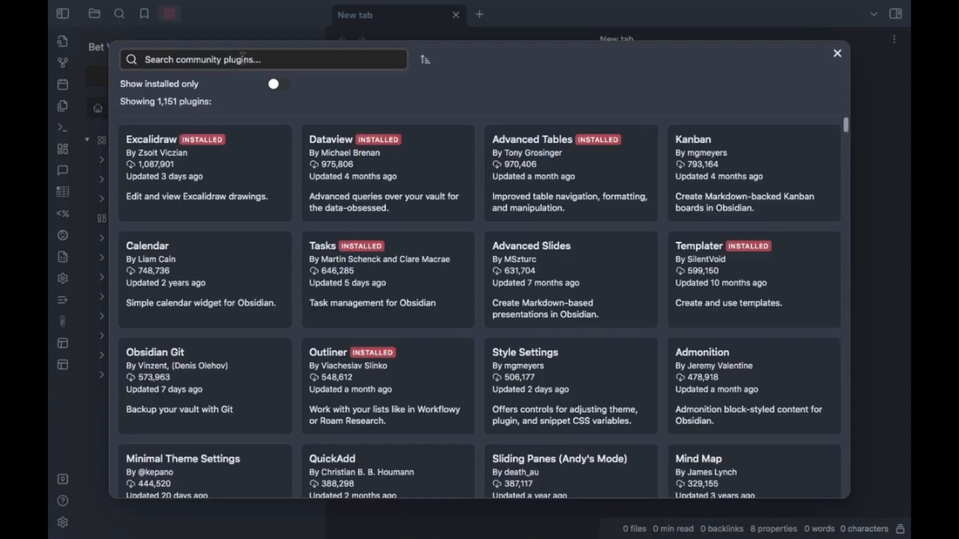
text(c)
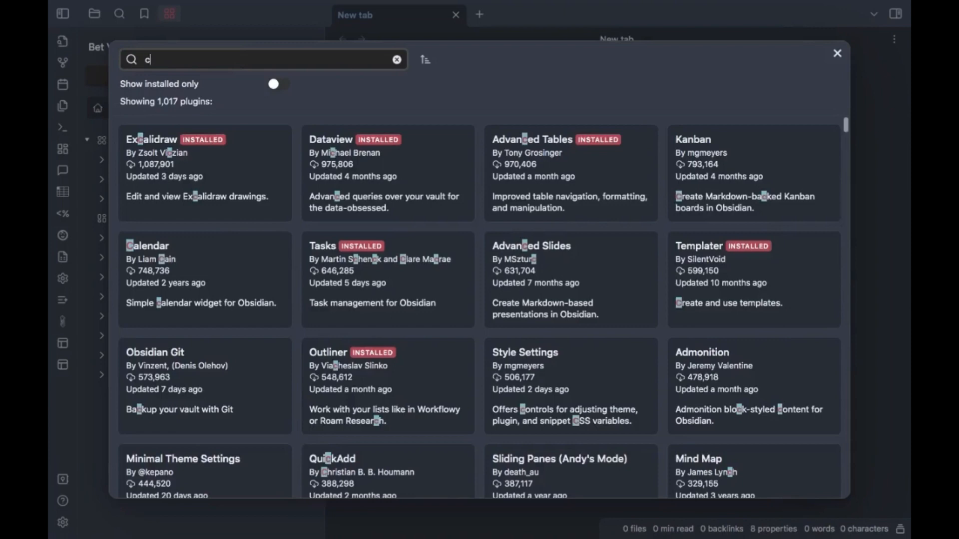
text(o)
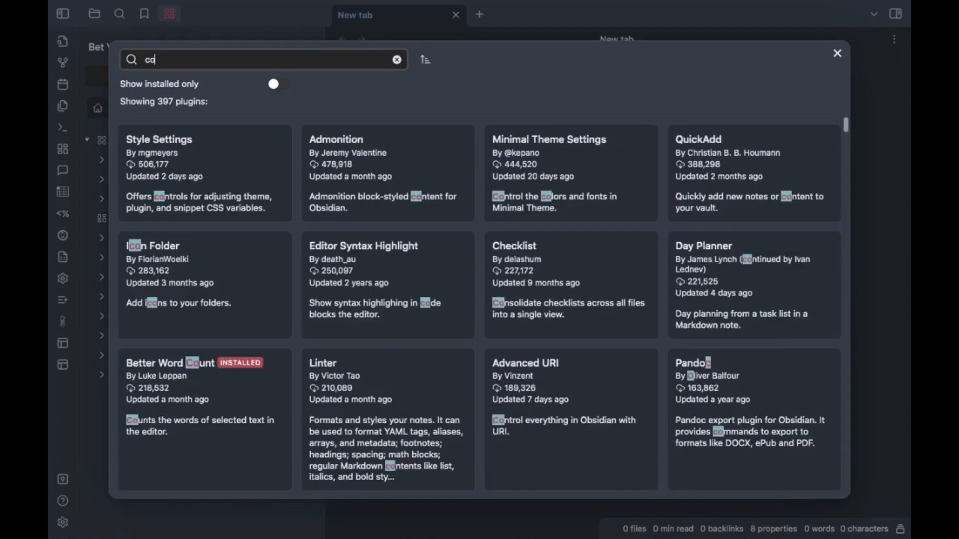
text(pil)
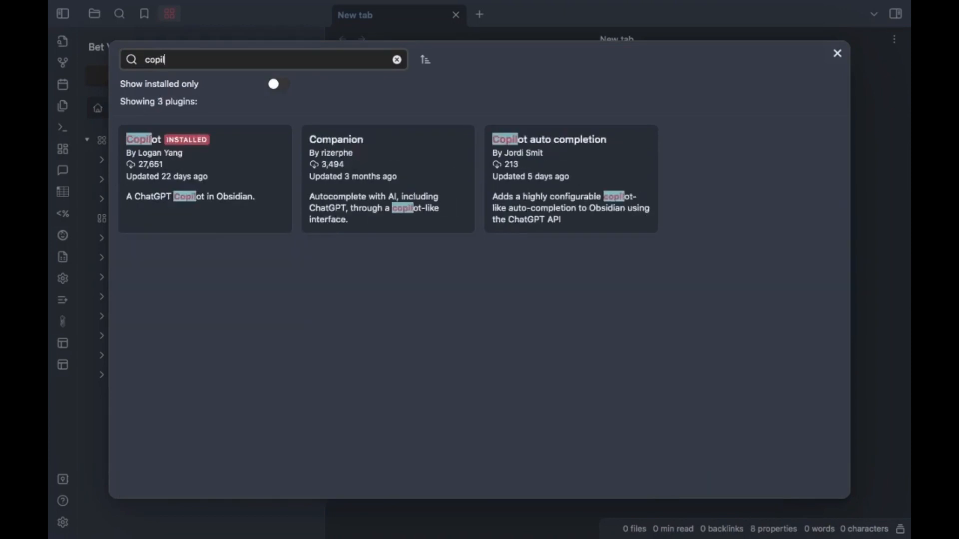
click(222, 183)
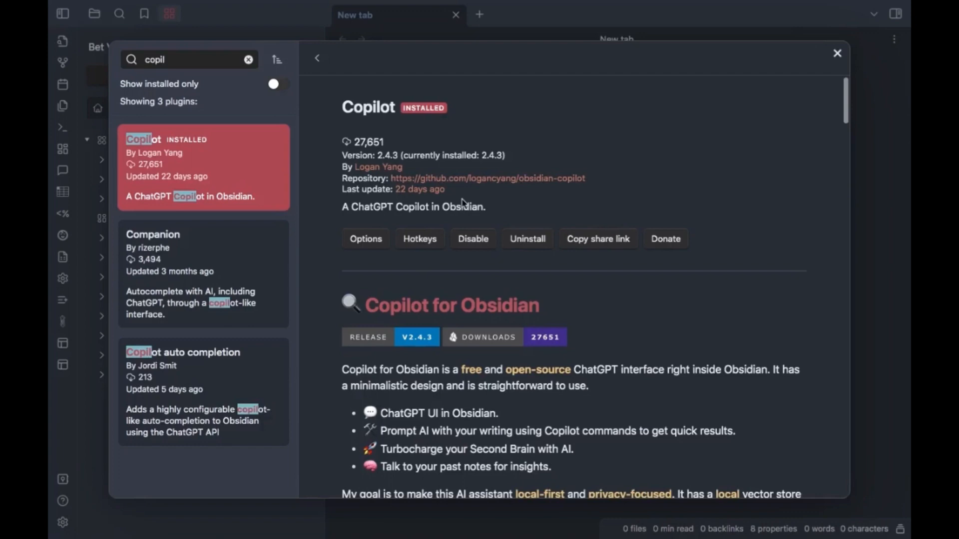
Read through the Copilot plugin's description and features, and look over its GitHub repository page
scroll(463, 203, down, 3)
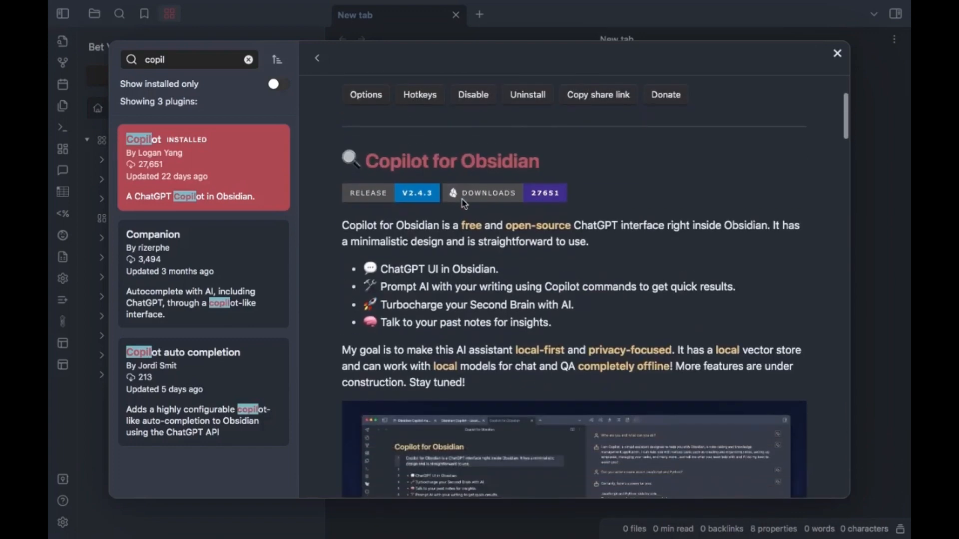
scroll(463, 203, down, 4)
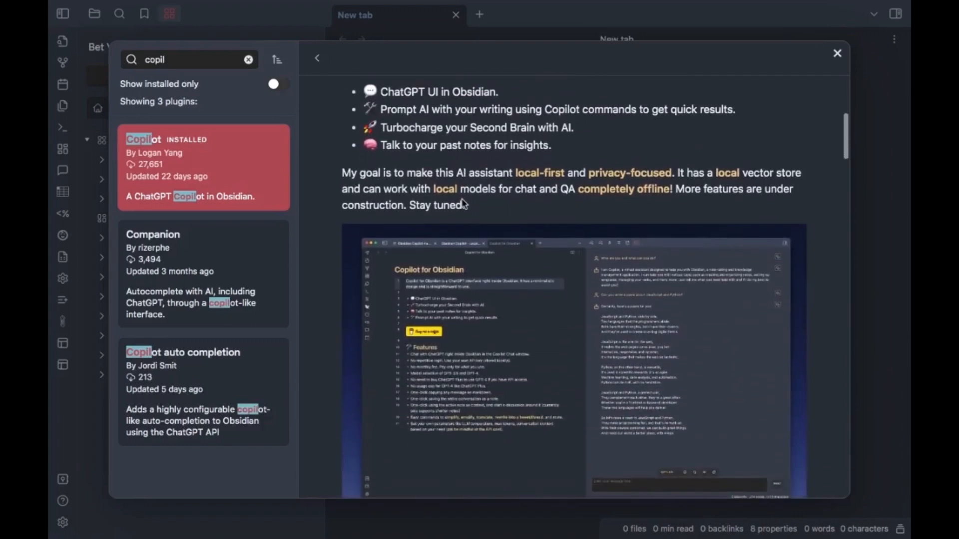
scroll(463, 202, down, 6)
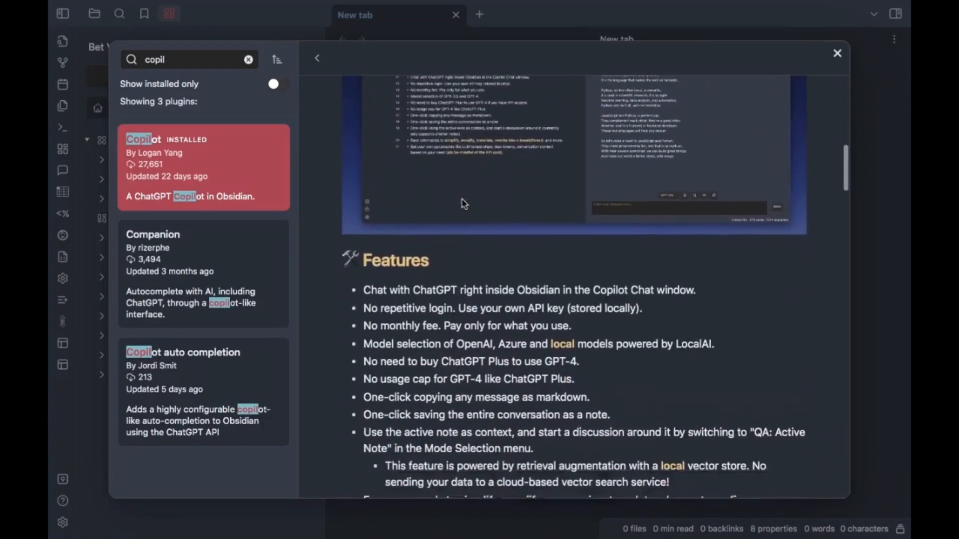
scroll(463, 203, down, 8)
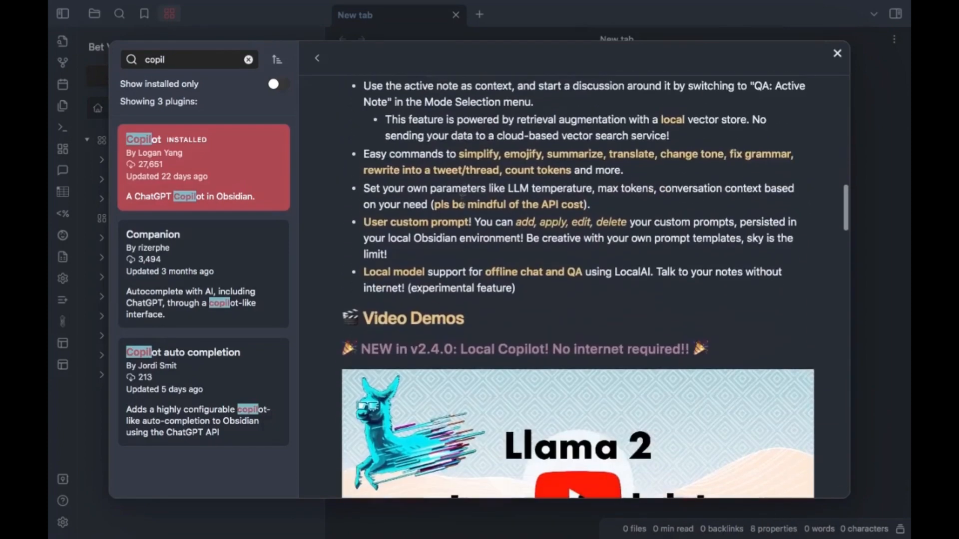
scroll(464, 200, down, 5)
scroll(470, 193, up, 20)
click(475, 185)
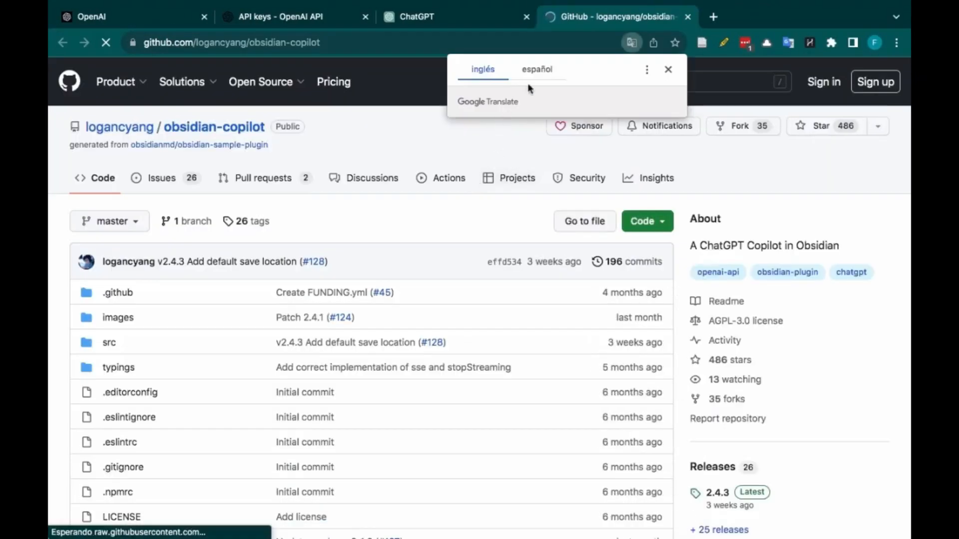
scroll(496, 250, down, 15)
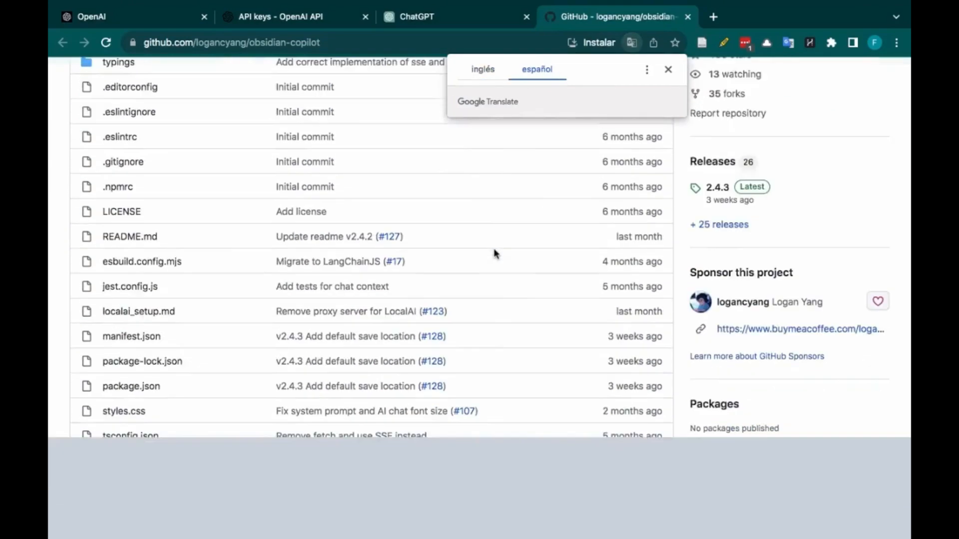
scroll(494, 254, down, 10)
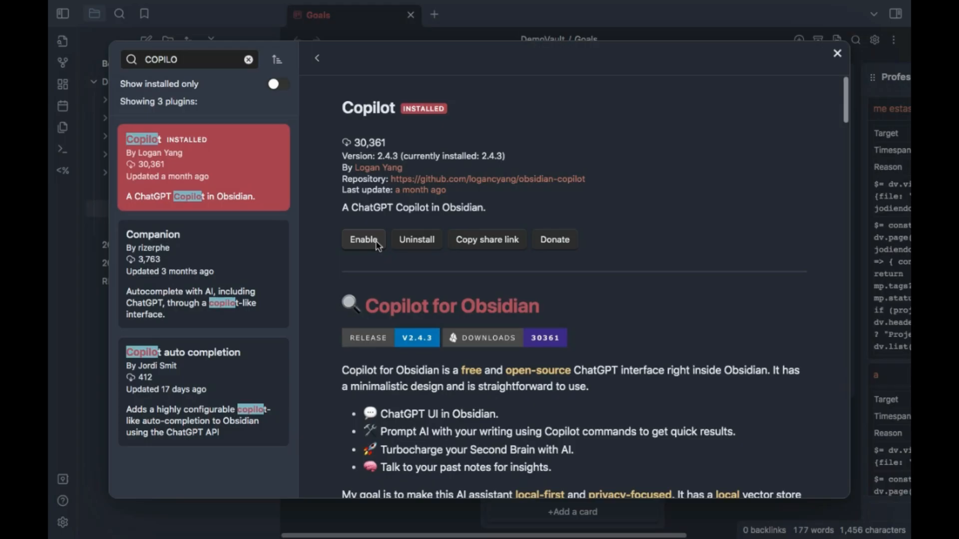
Enable the Copilot plugin and open its options
click(377, 241)
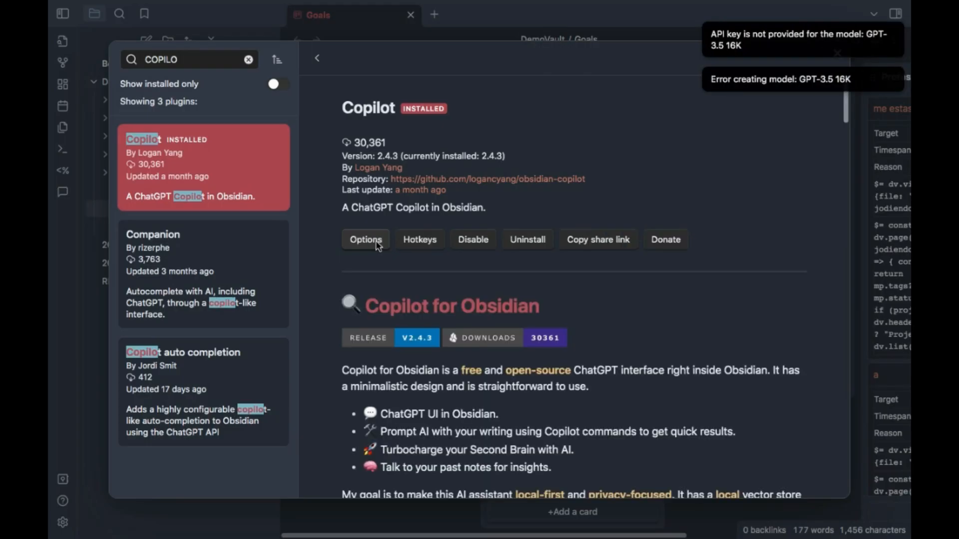
click(366, 240)
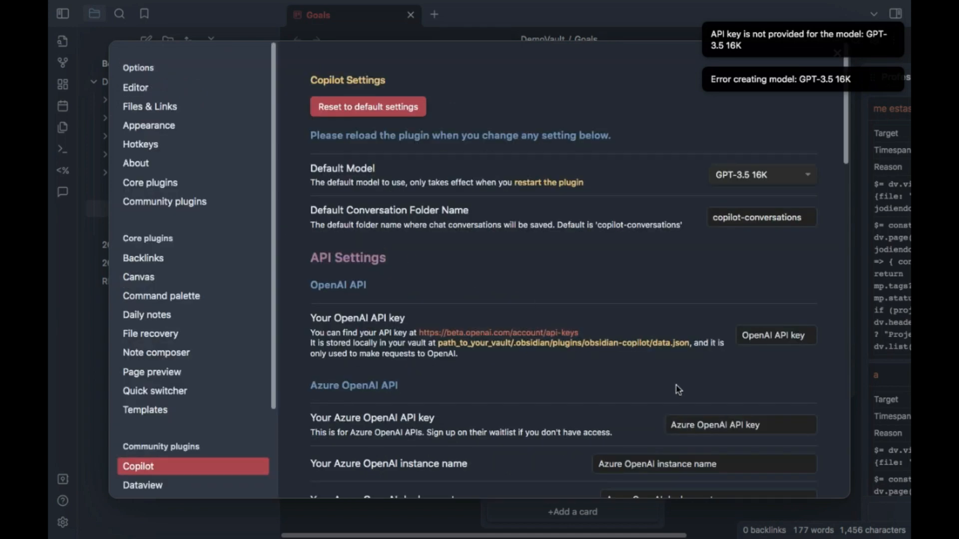
Check the available default models and paste the copied API key into Copilot's OpenAI API key field
scroll(678, 389, down, 3)
scroll(678, 389, up, 2)
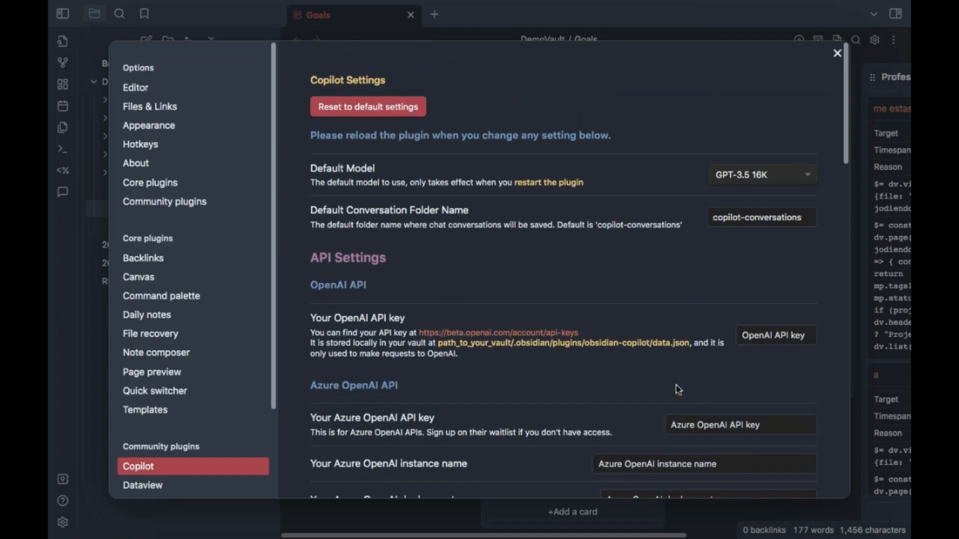
scroll(677, 389, down, 3)
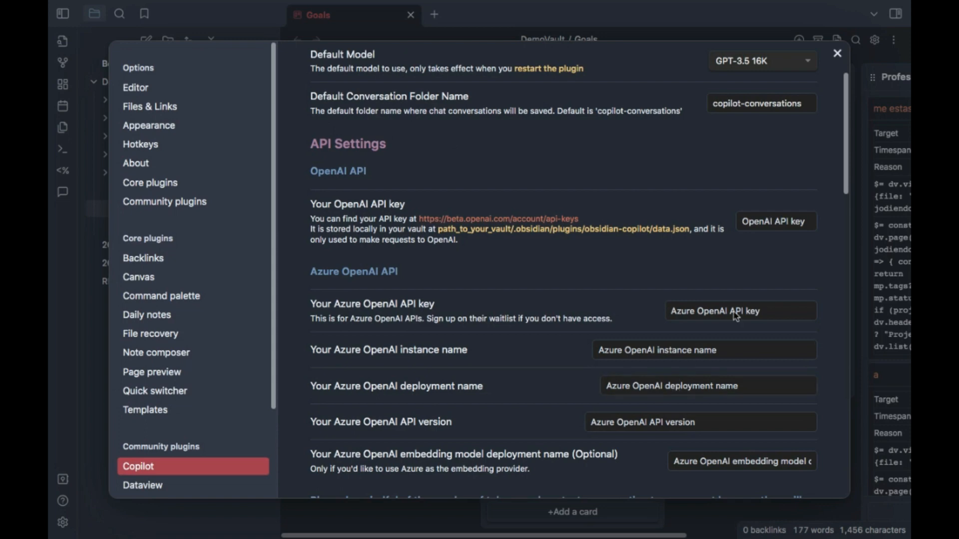
click(772, 224)
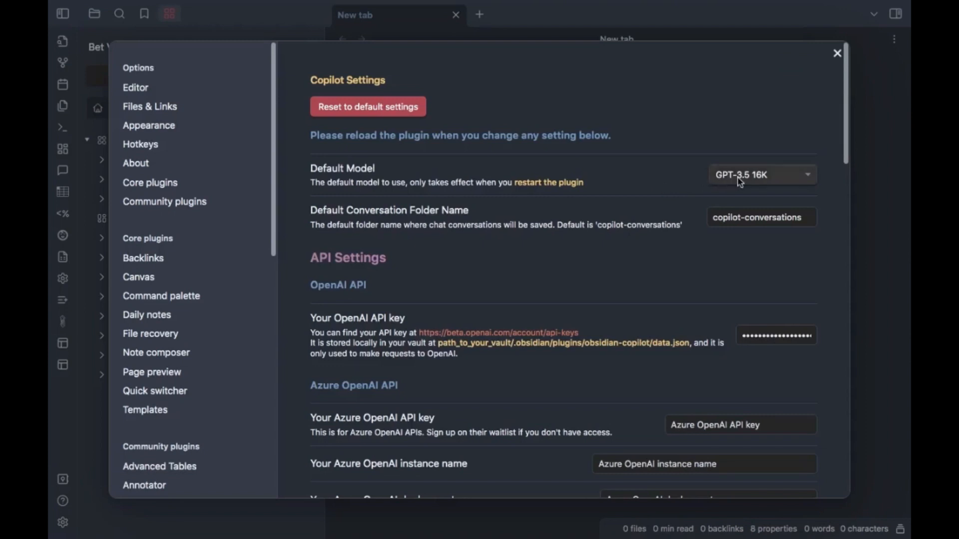
click(741, 183)
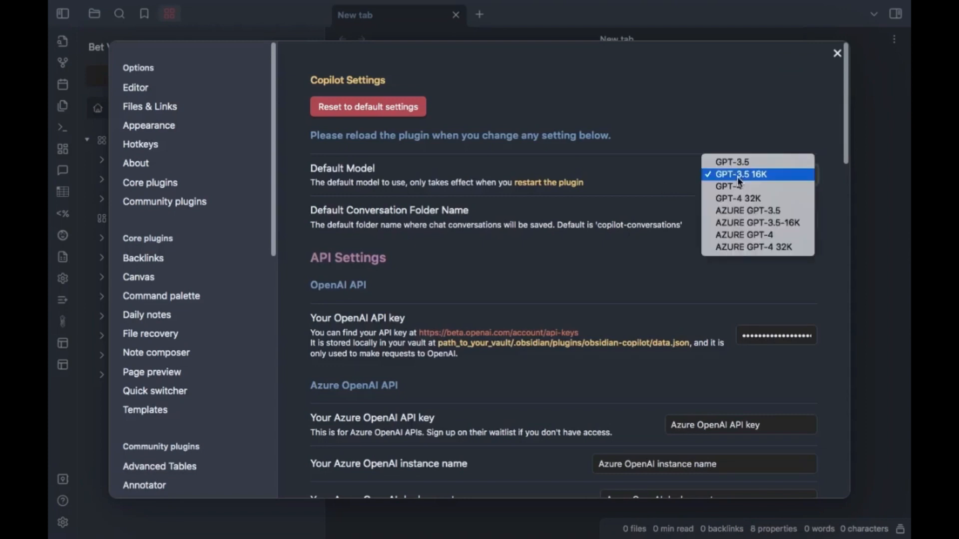
click(670, 178)
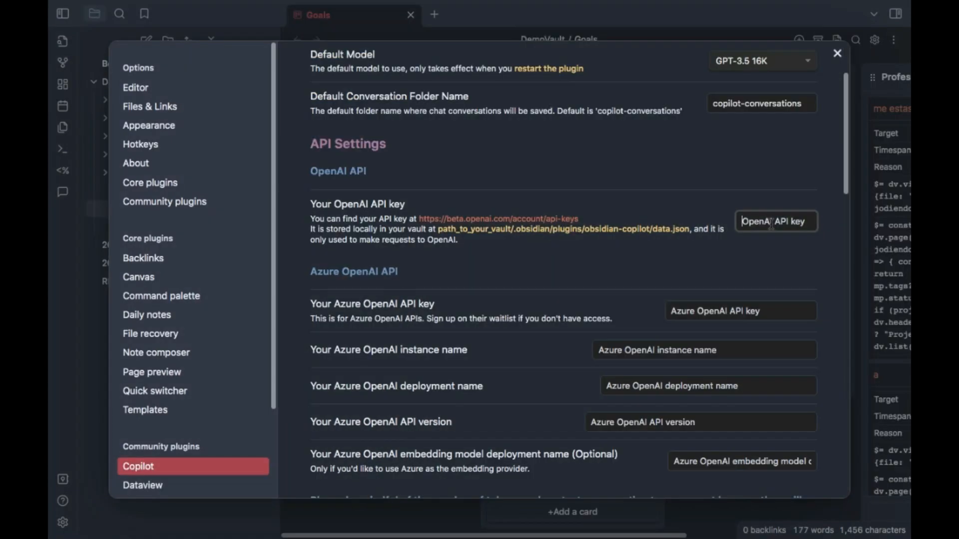
key(ctrl+v)
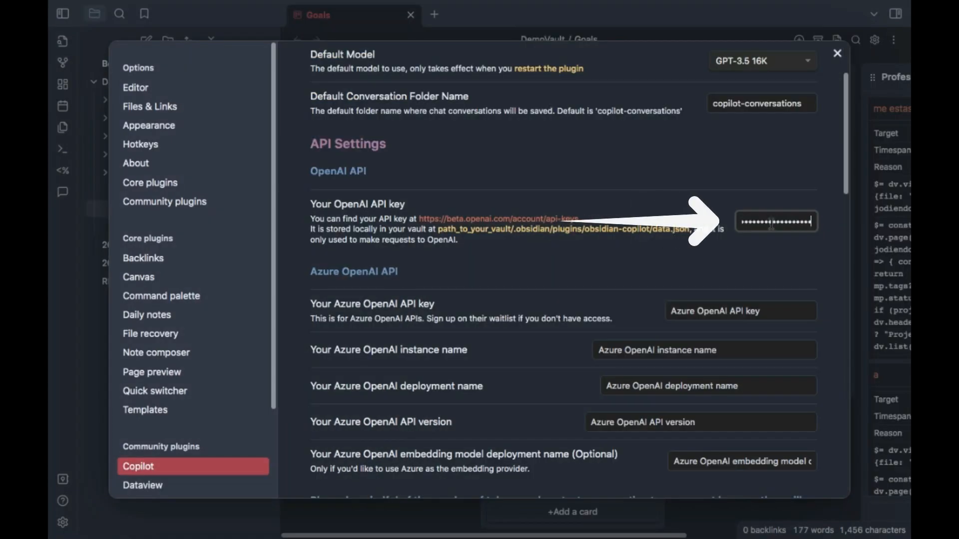
click(697, 268)
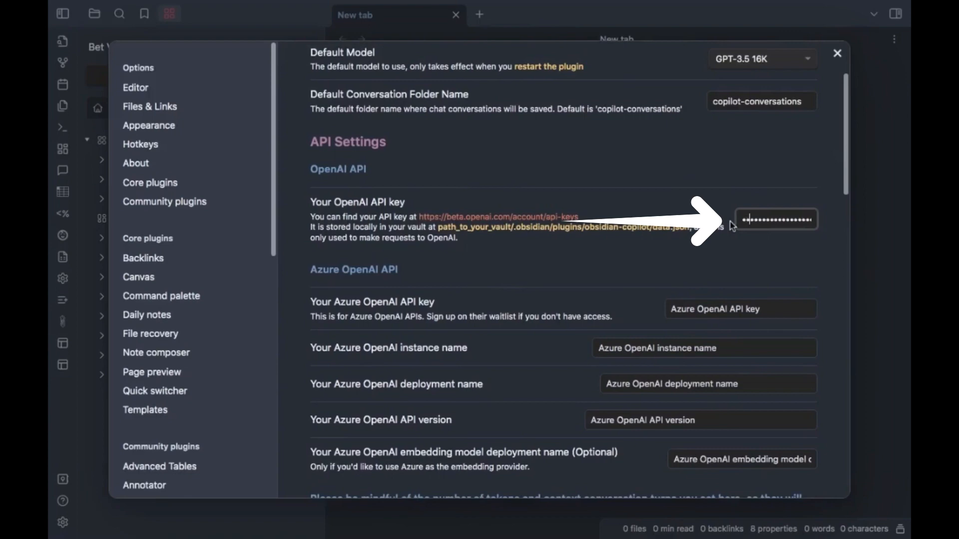
Review the remaining Copilot settings, from the Azure options through token limits, embeddings and advanced settings, and close the settings window
scroll(648, 225, down, 1)
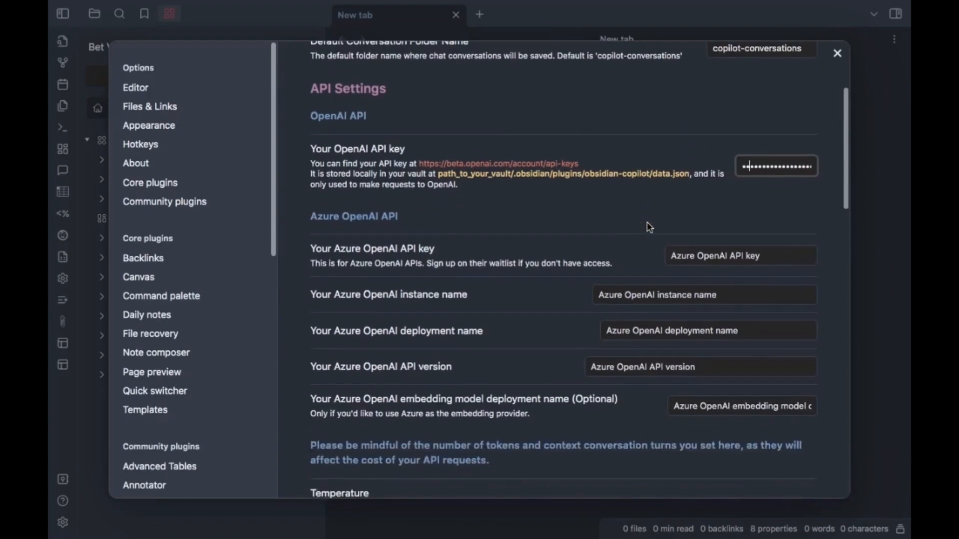
scroll(648, 224, down, 5)
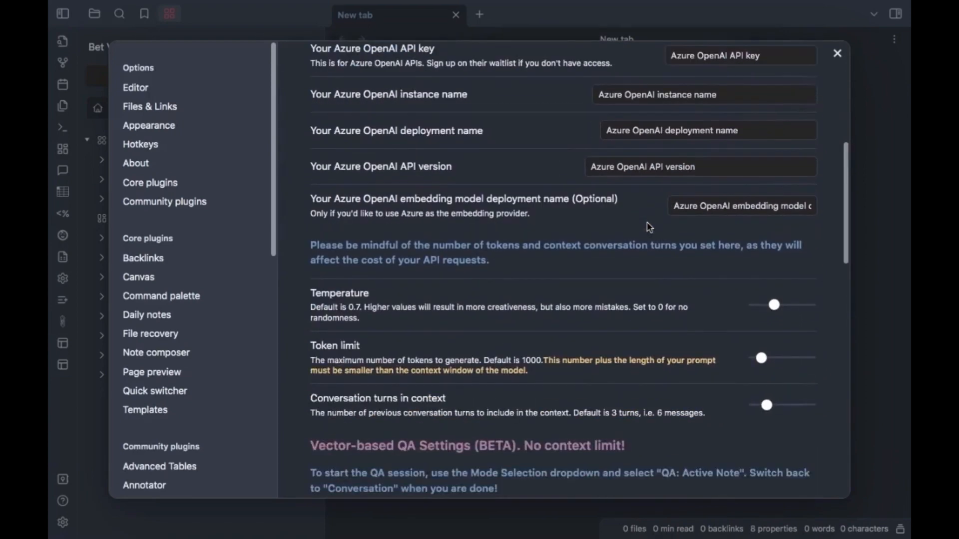
scroll(649, 227, down, 5)
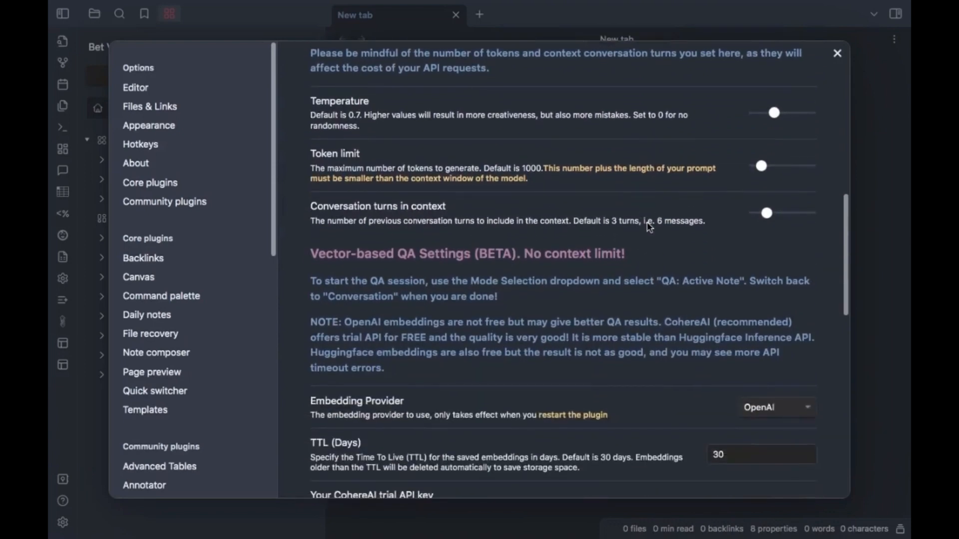
scroll(649, 227, down, 3)
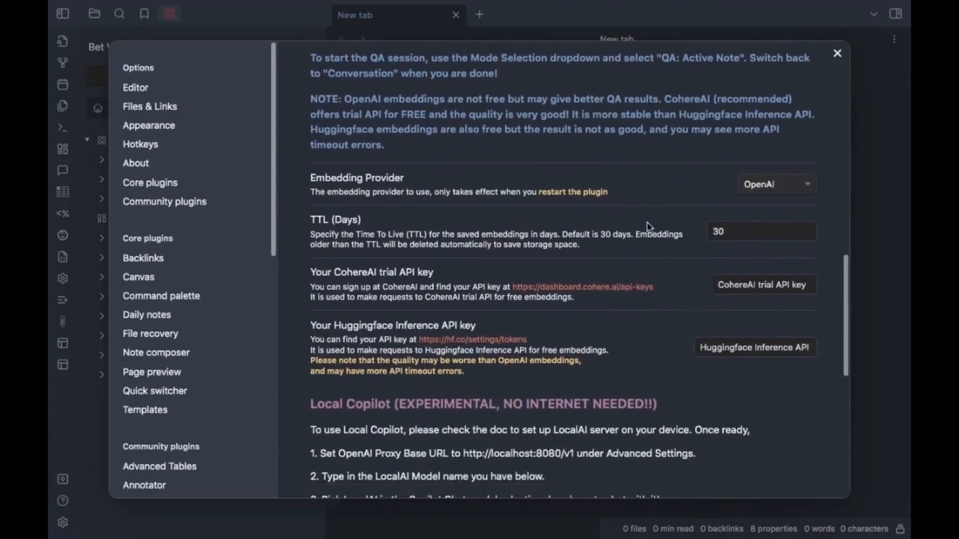
scroll(649, 228, down, 7)
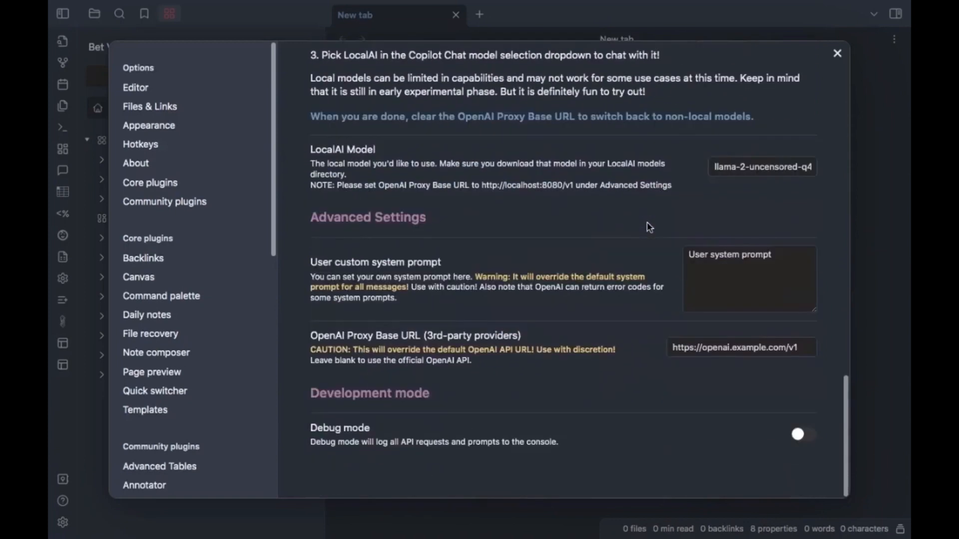
scroll(649, 227, up, 15)
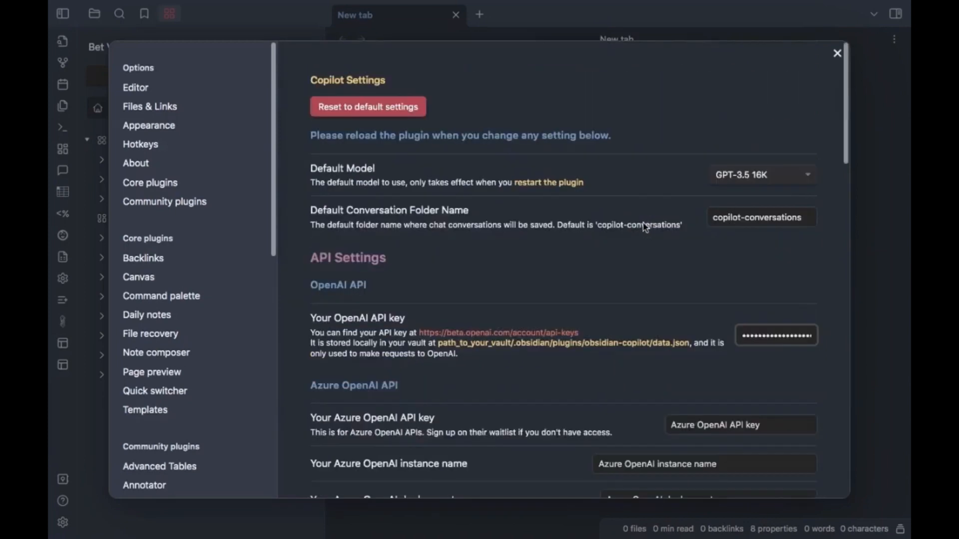
click(838, 55)
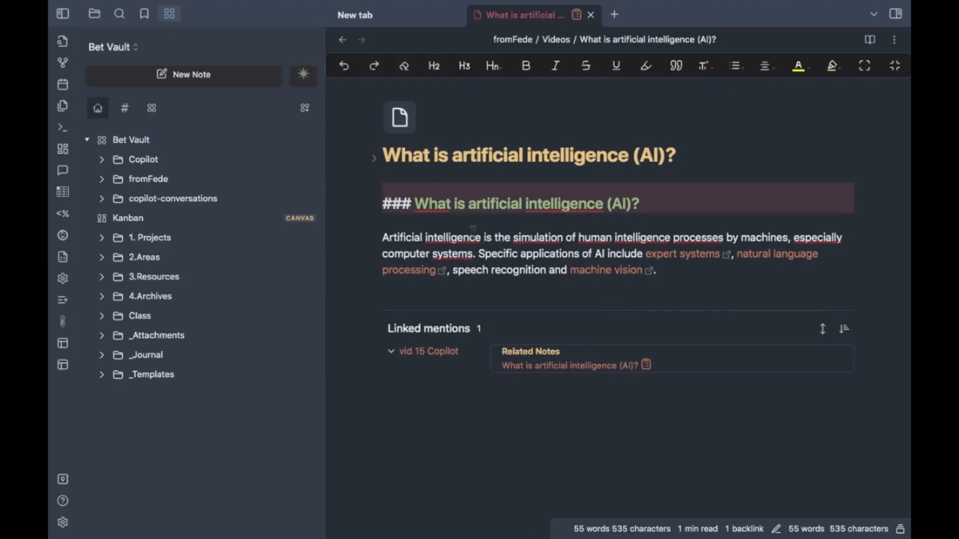
Select the paragraph defining artificial intelligence in the note and filter the available commands by "copilot"
click(391, 239)
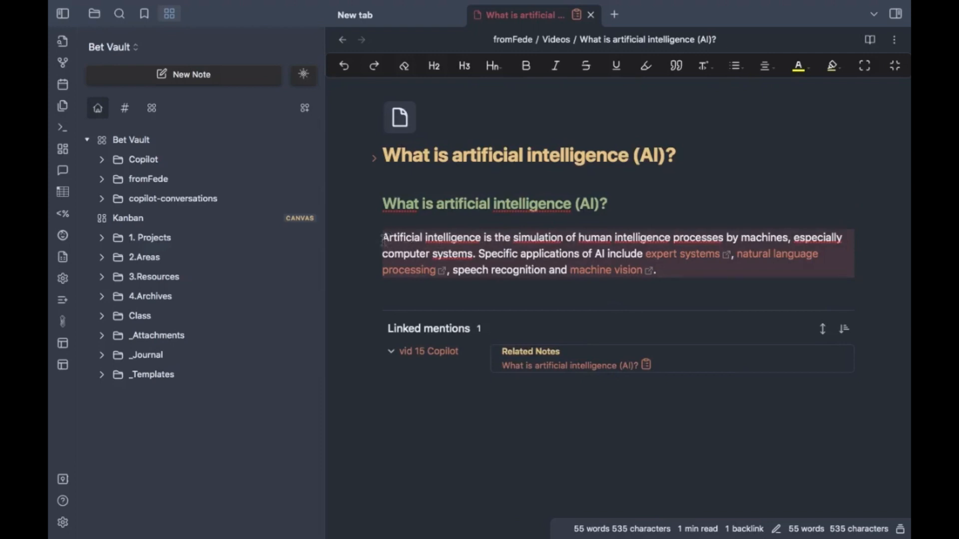
drag(383, 240, 660, 268)
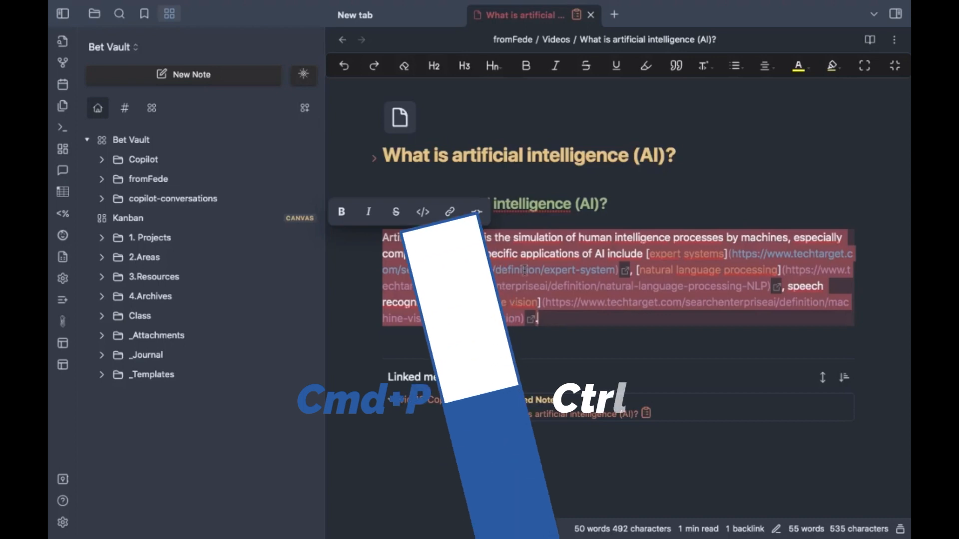
key(super+p)
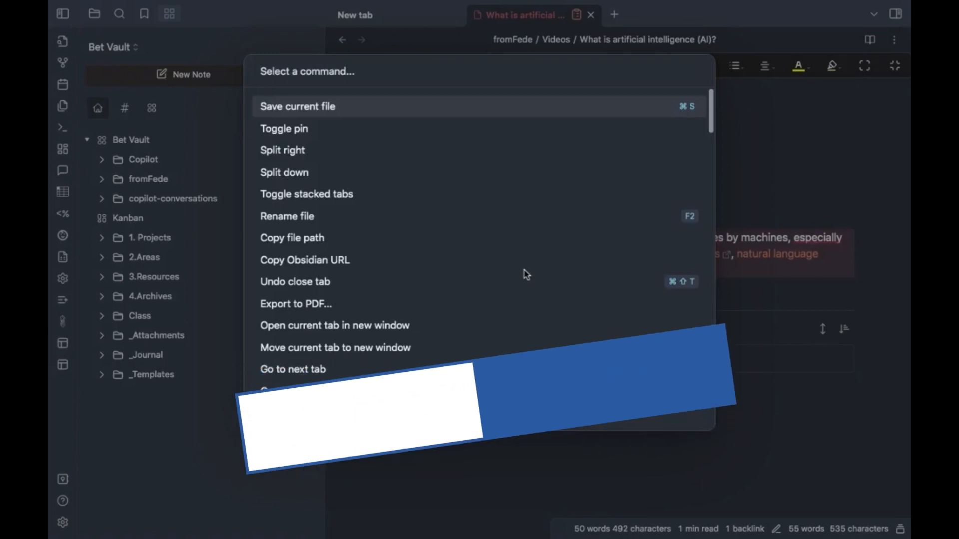
text(cop)
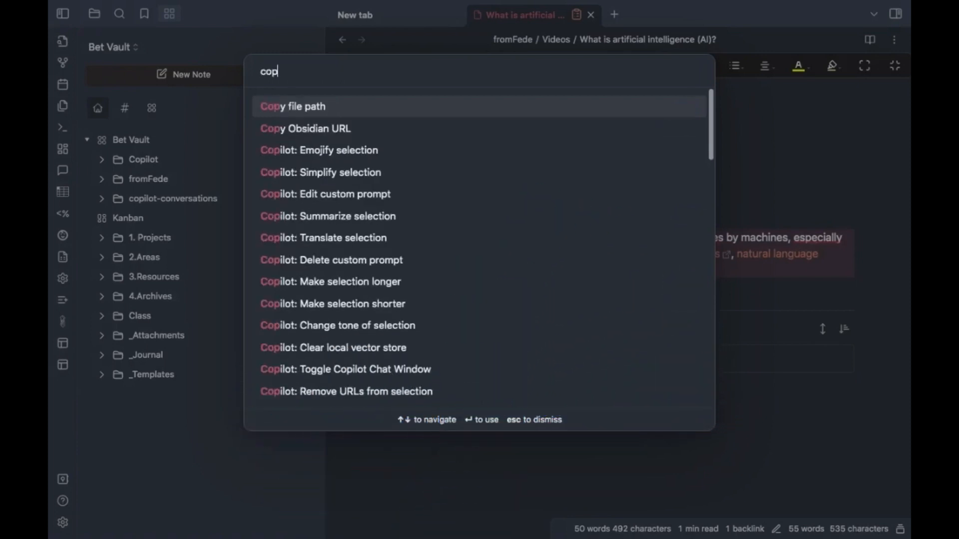
text(o)
key(BackSpace)
text(i)
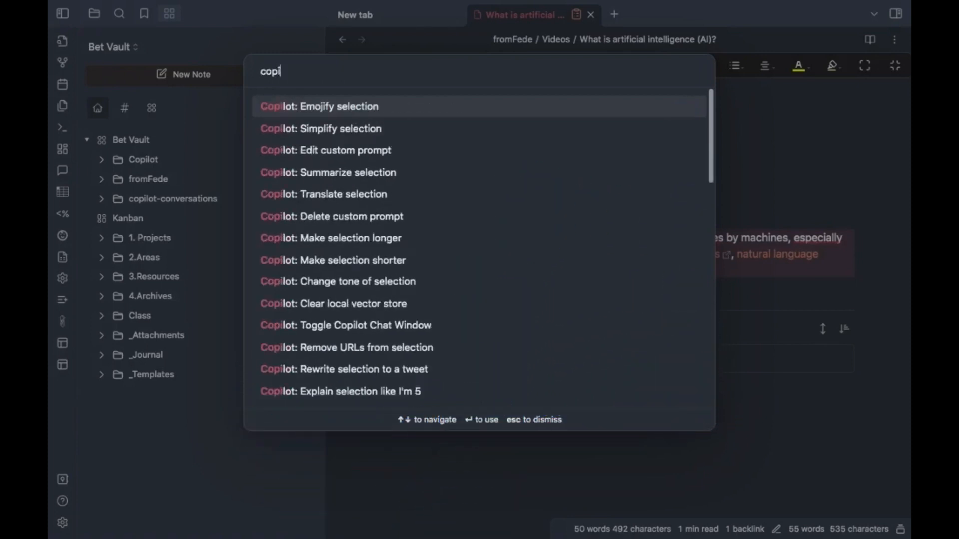
text(lot)
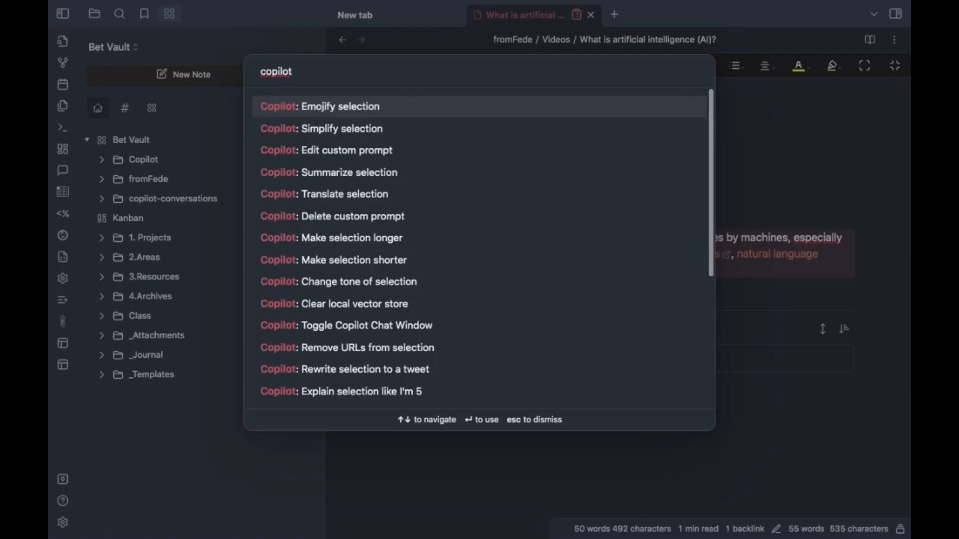
Run Copilot's Translate selection command with Spanish as the target language and show the Copilot chat with the translation
key(Down)
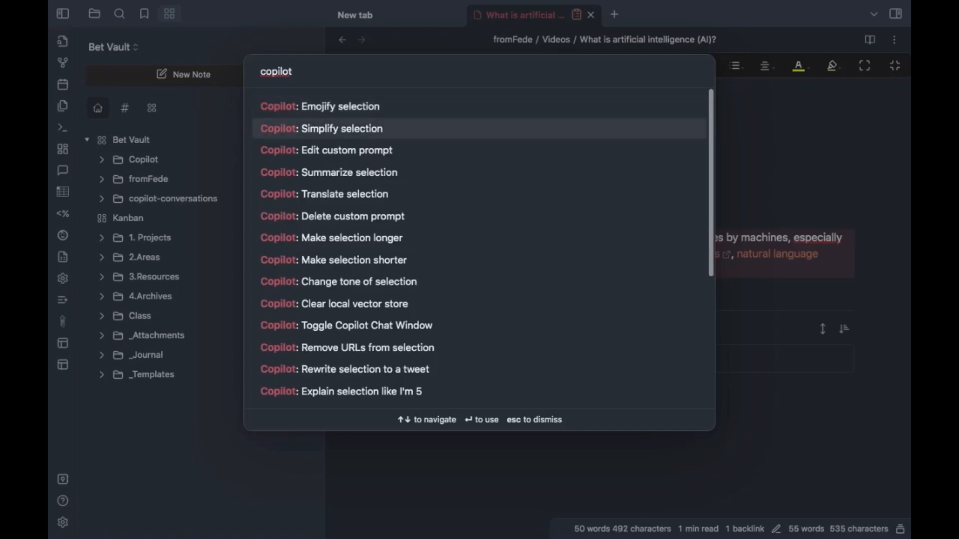
key(Down)
key(Down)
key(Down)
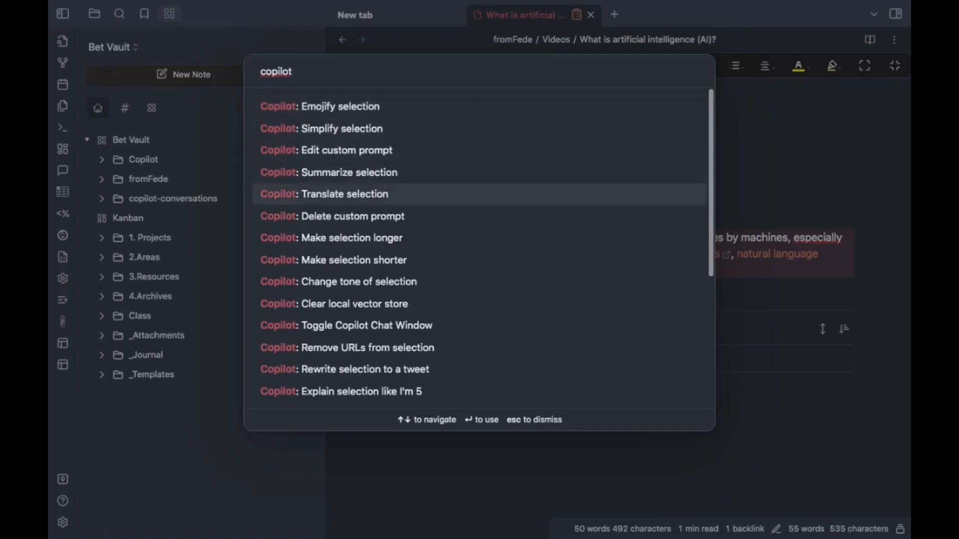
key(Down)
key(Down)
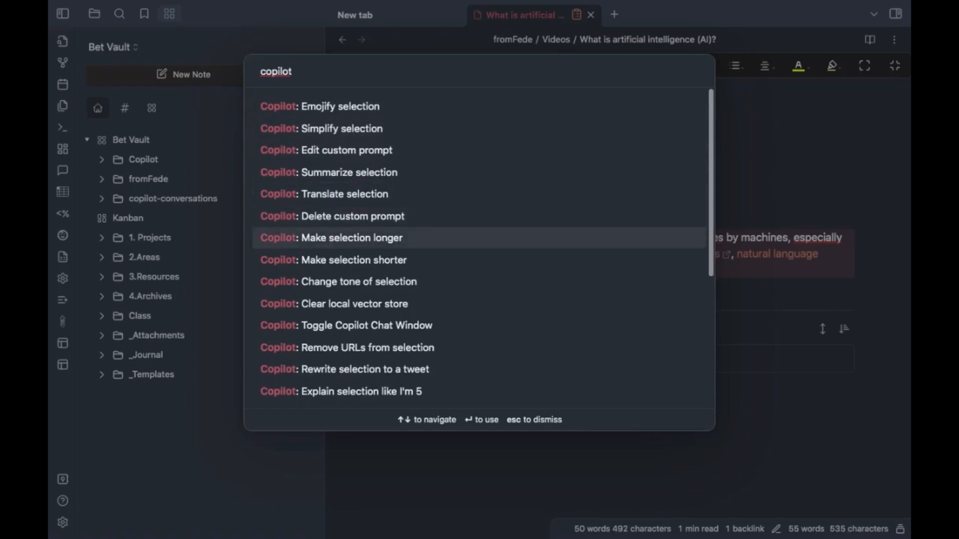
key(Up)
key(Up)
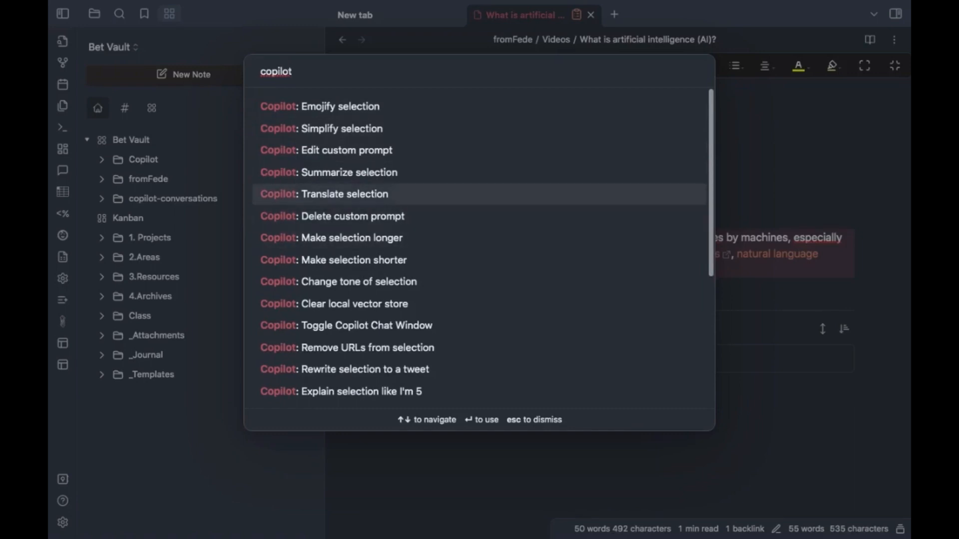
key(Return)
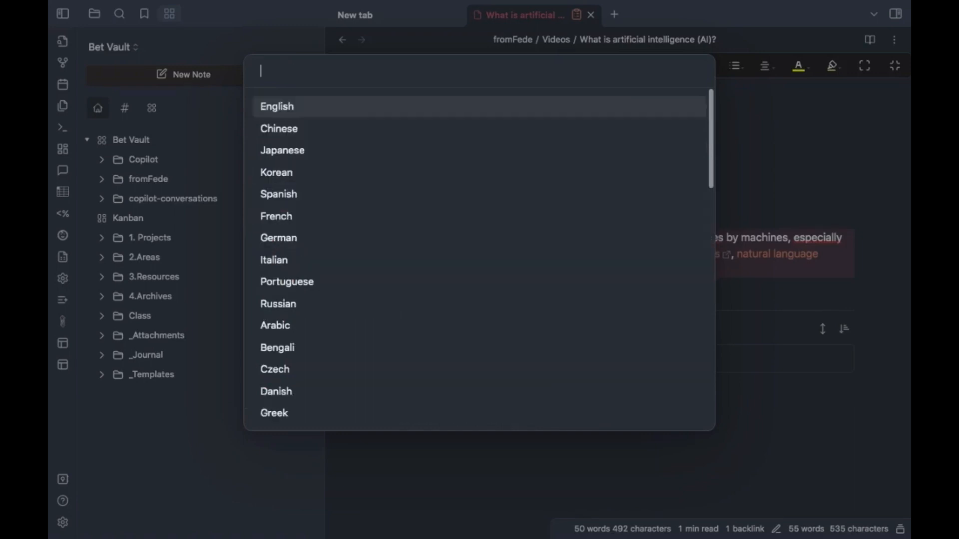
key(Down)
key(Down)
key(Down)
key(Down)
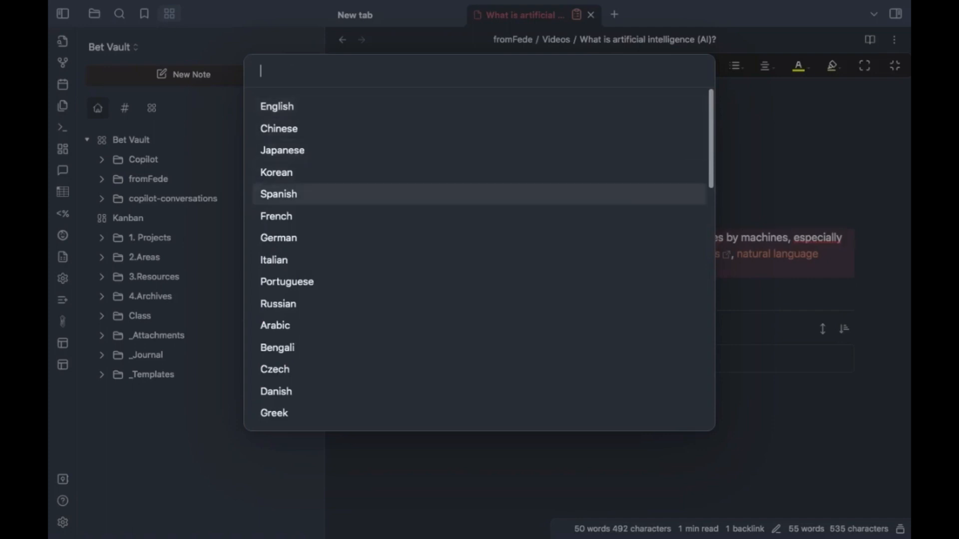
key(Return)
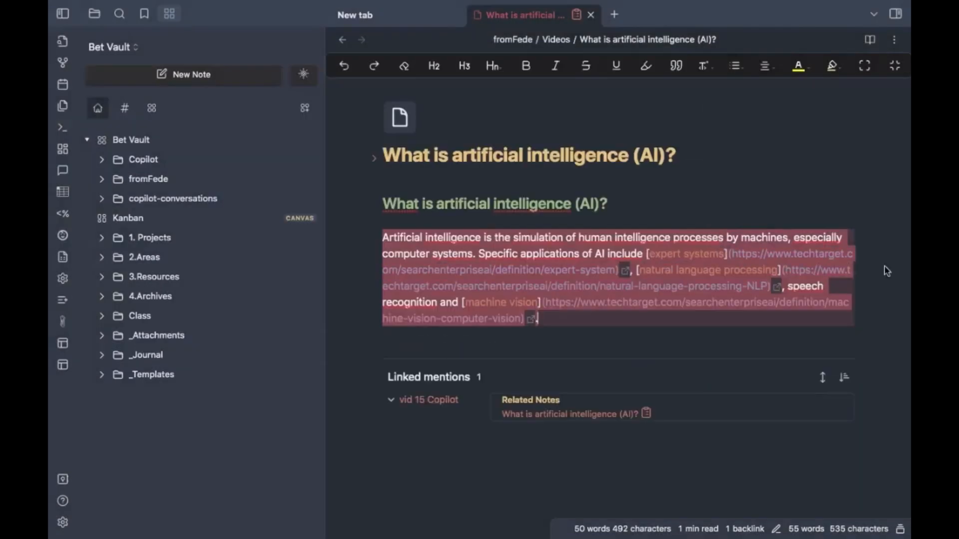
click(898, 13)
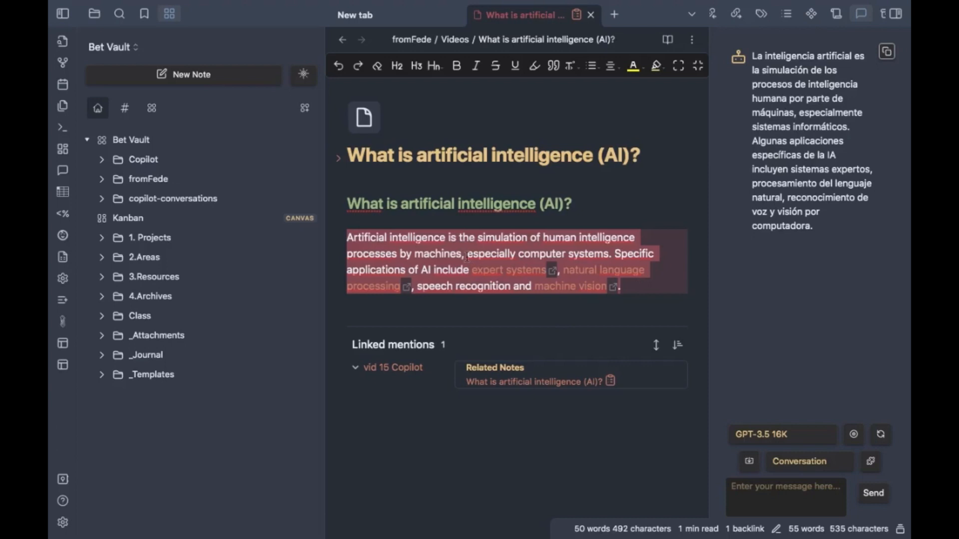
Translate the selected artificial intelligence paragraph into German with Copilot's Translate selection command
key(super+p)
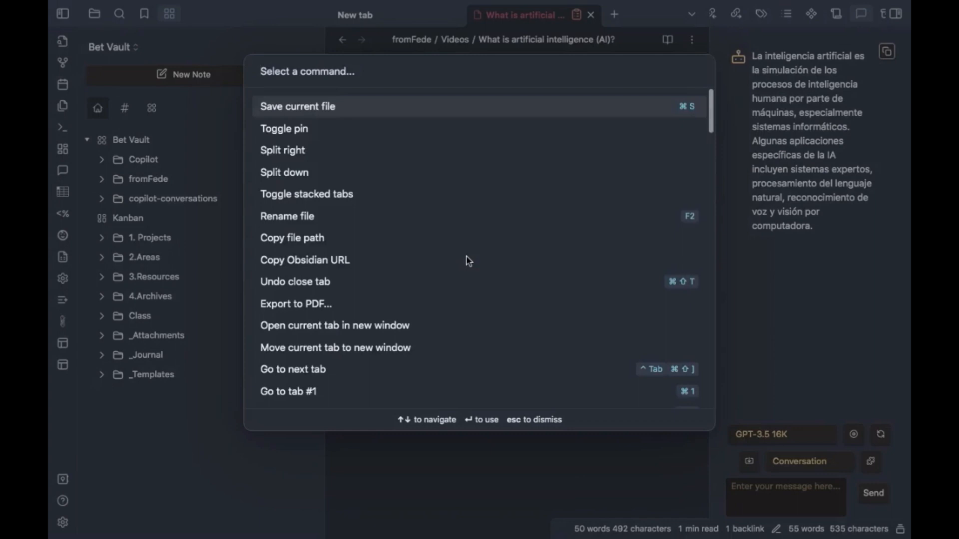
text(cop)
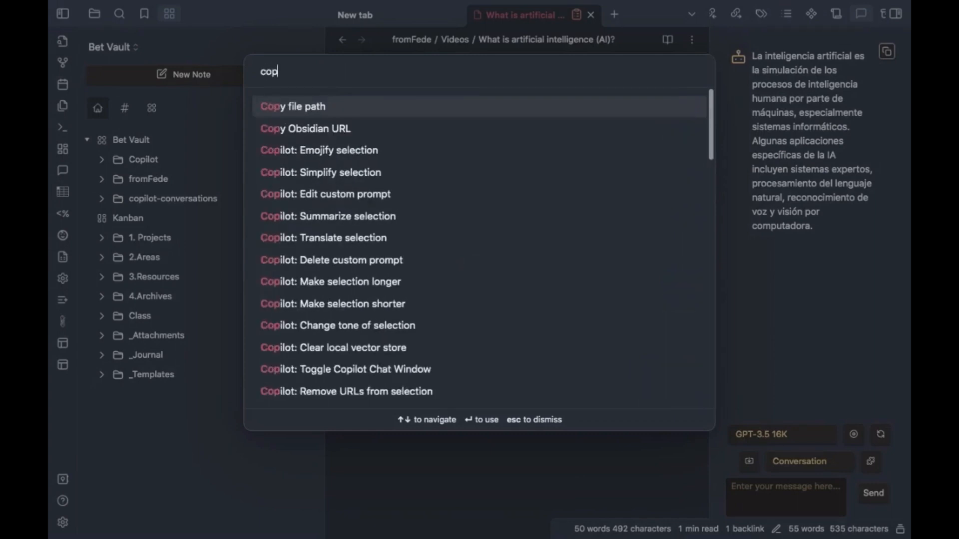
text(ilot)
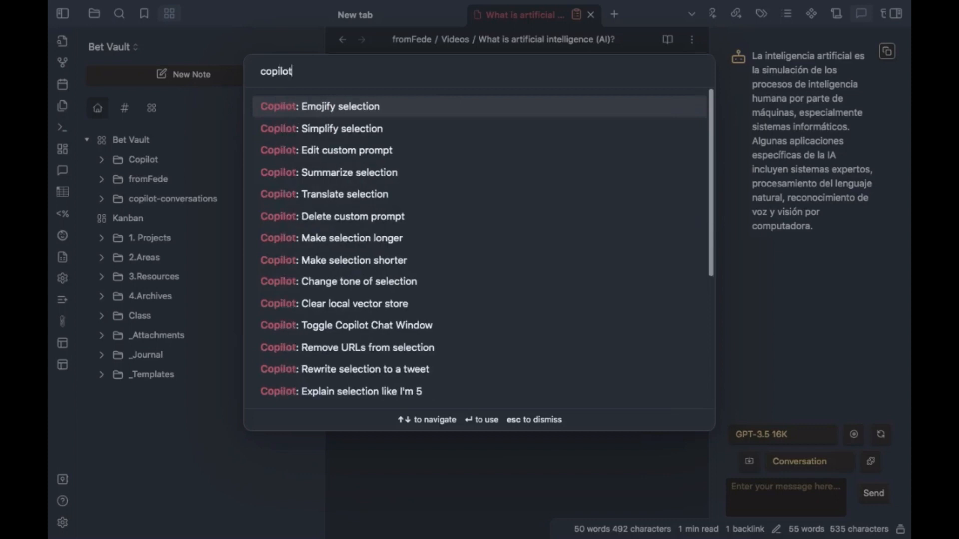
key(Down)
key(Down)
key(Down)
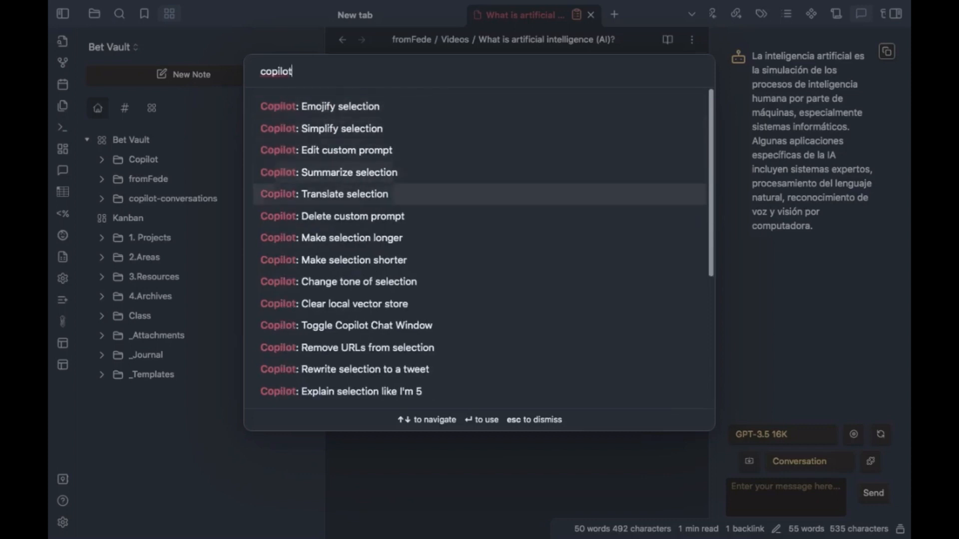
key(Return)
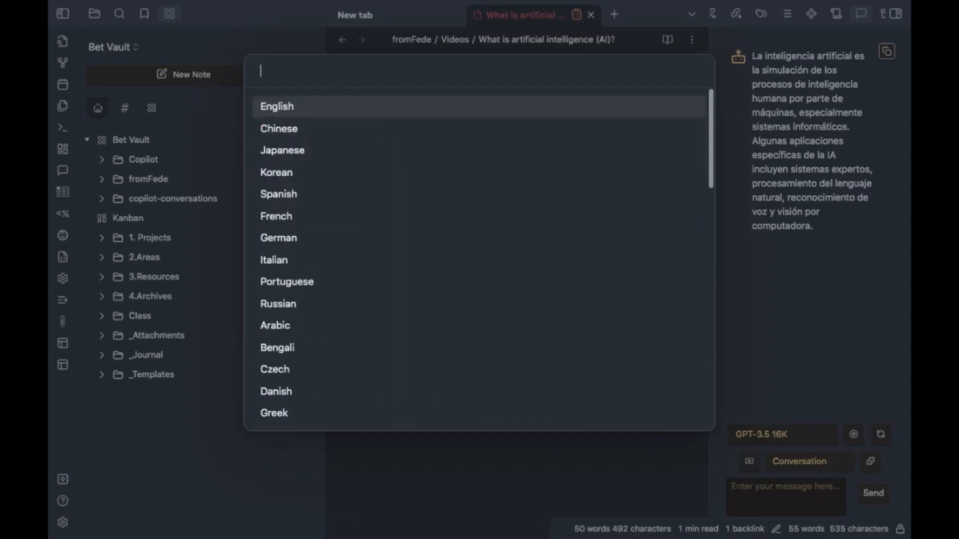
key(Down)
key(Down)
key(Down)
key(Down)
key(Down)
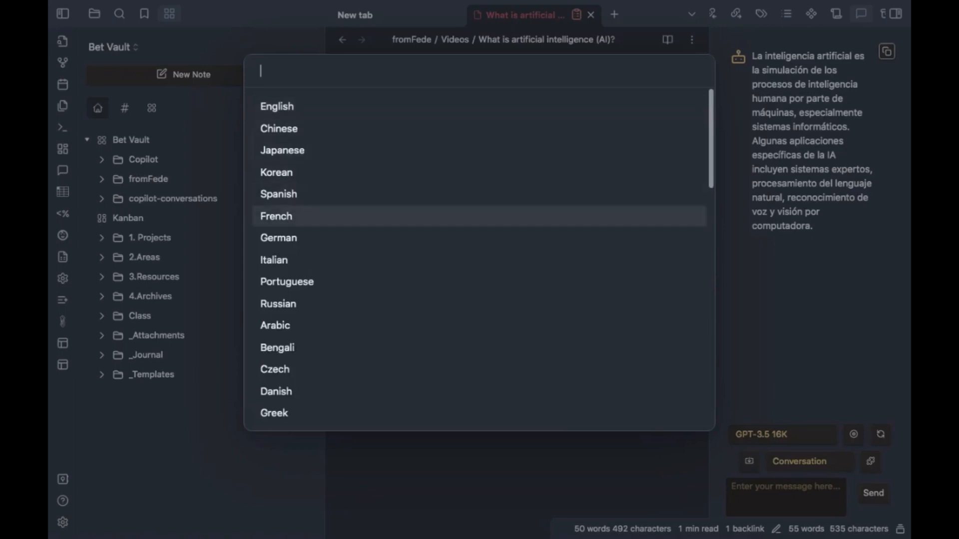
key(Down)
key(Return)
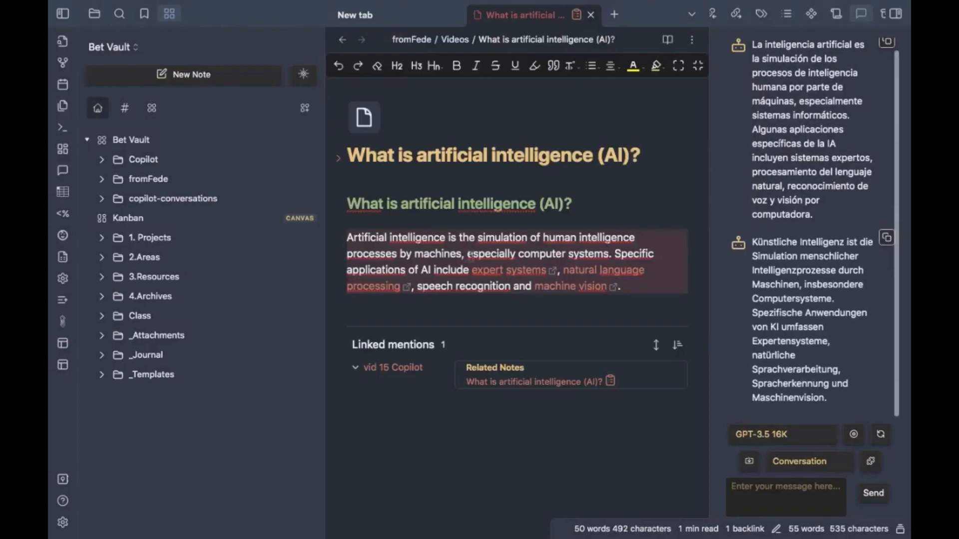
Select the artificial intelligence paragraph again and run Copilot's Rewrite selection to a tweet command on it
triple_click(401, 254)
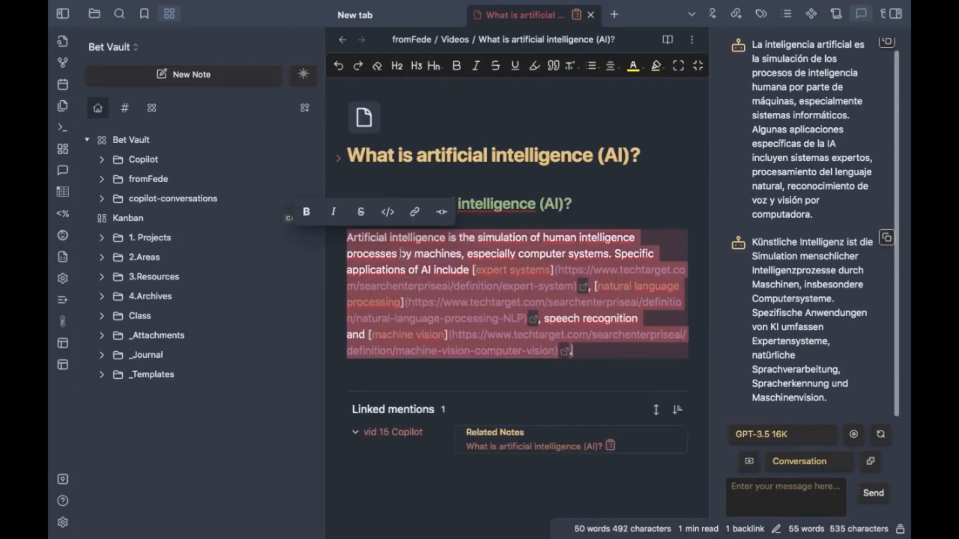
key(super+p)
text(copil)
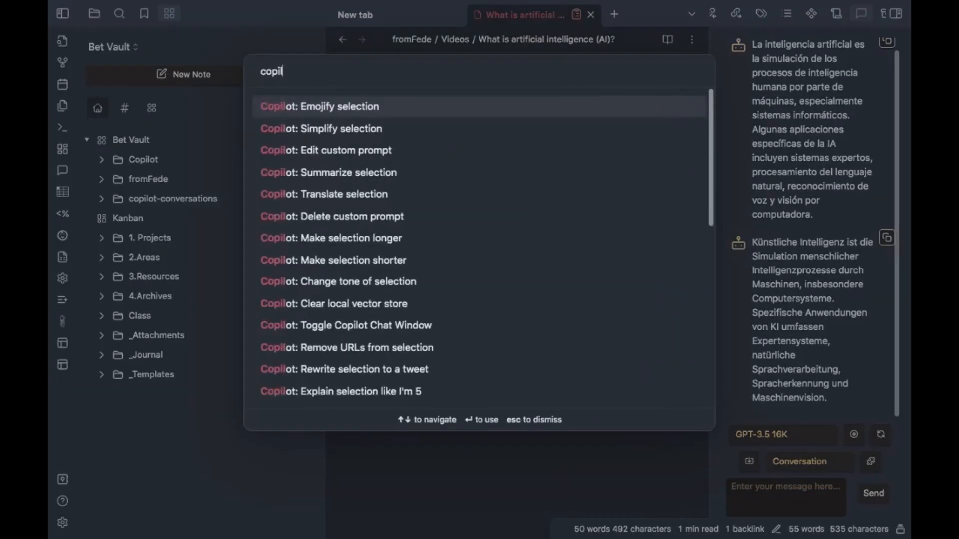
text(o)
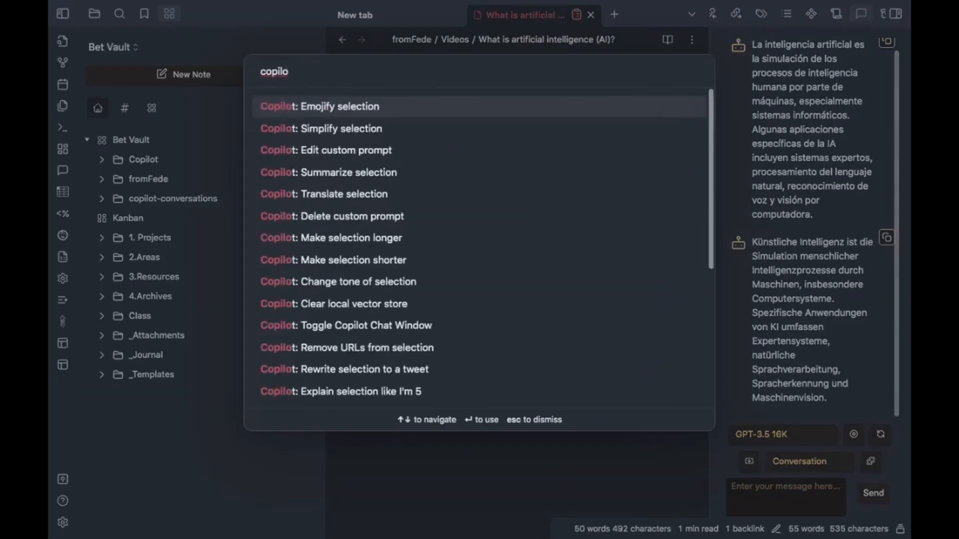
key(Down)
key(Down)
key(Down)
key(Down)
key(Down)
key(Down)
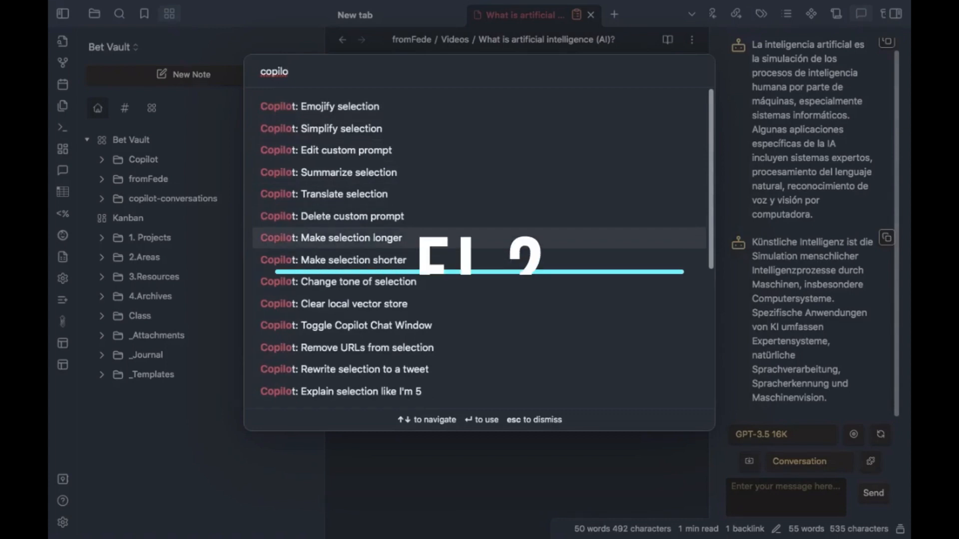
key(Down)
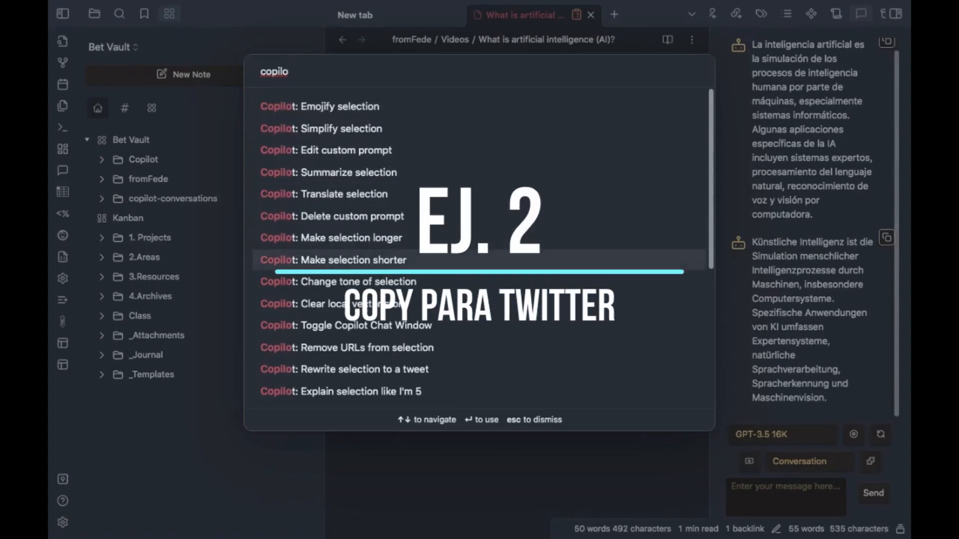
key(Down)
key(Down)
key(Down)
key(Down)
key(Down)
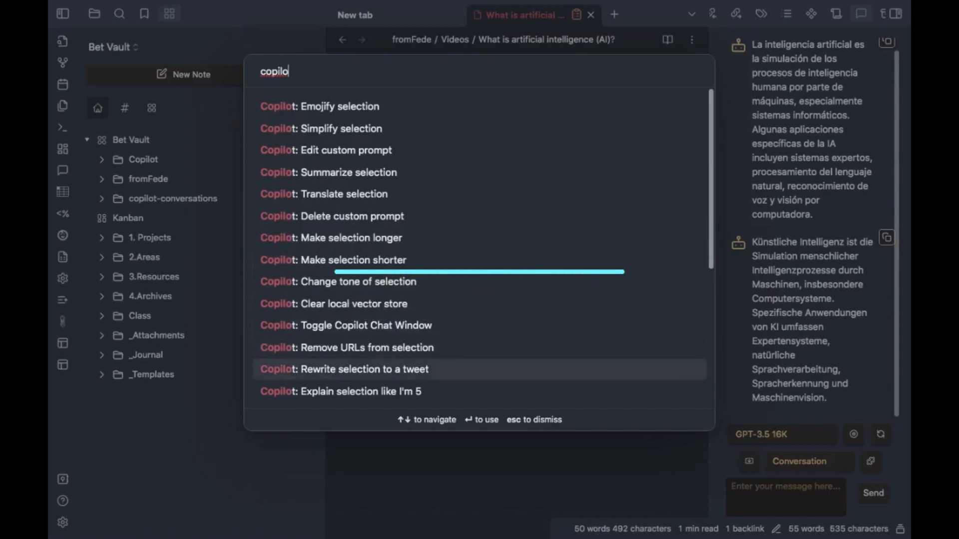
key(Return)
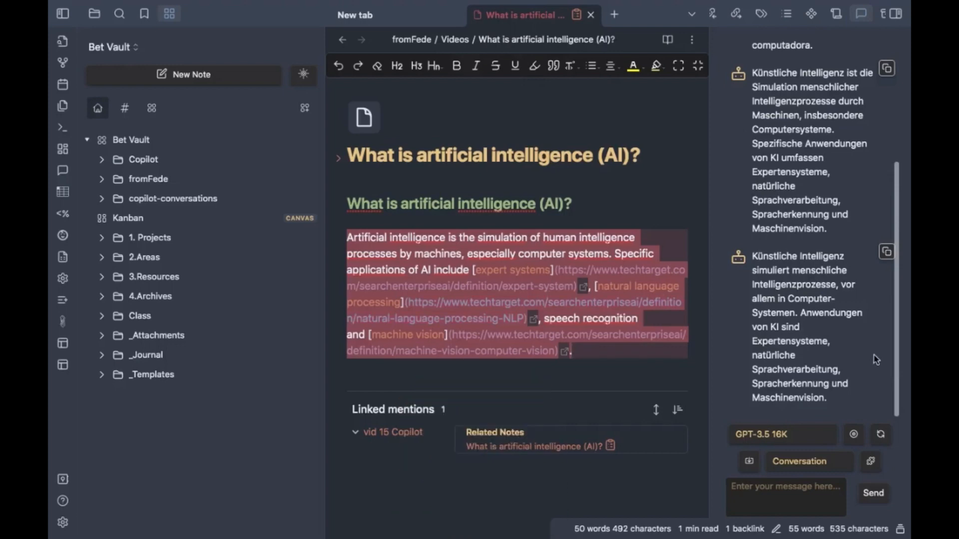
Clear the Copilot chat and translate the reselected artificial intelligence paragraph into Spanish with Translate selection
click(880, 435)
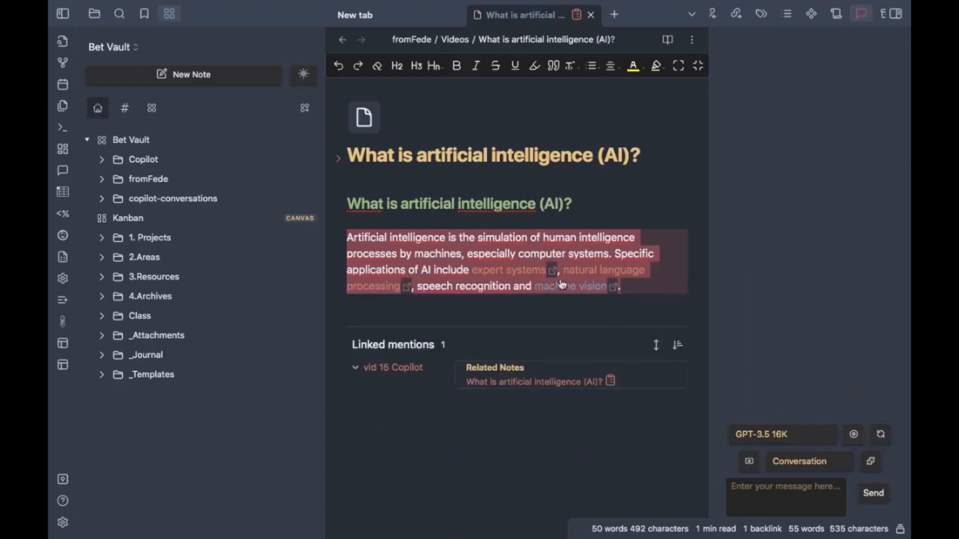
click(441, 268)
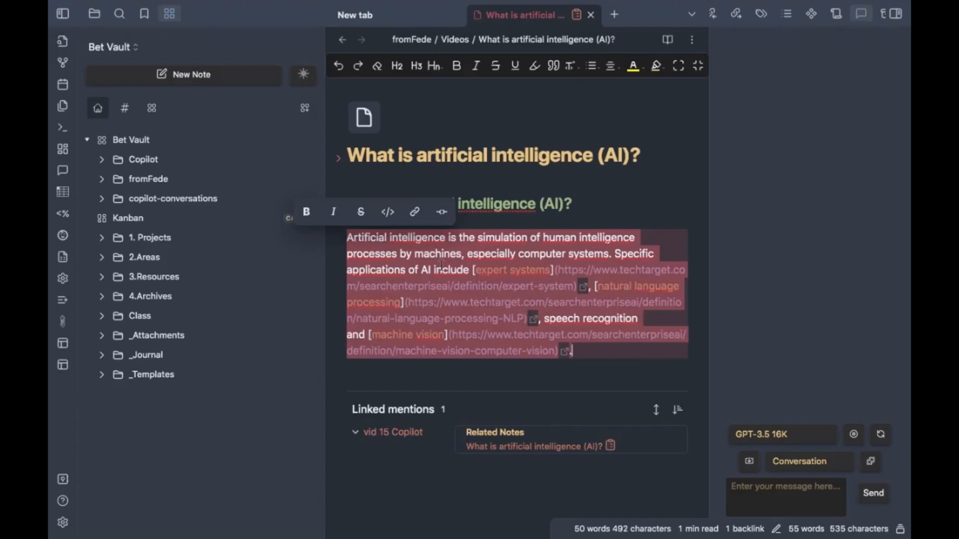
key(super+p)
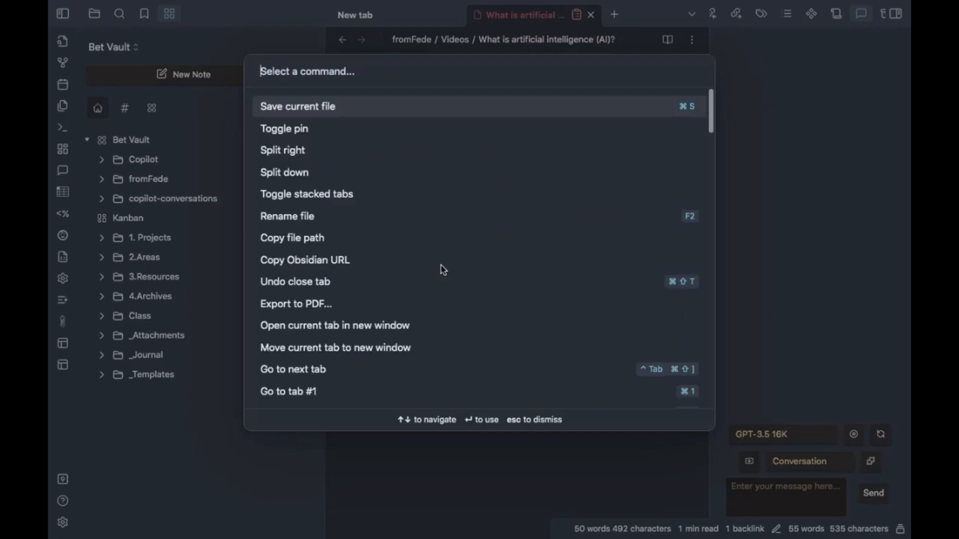
text(copilo)
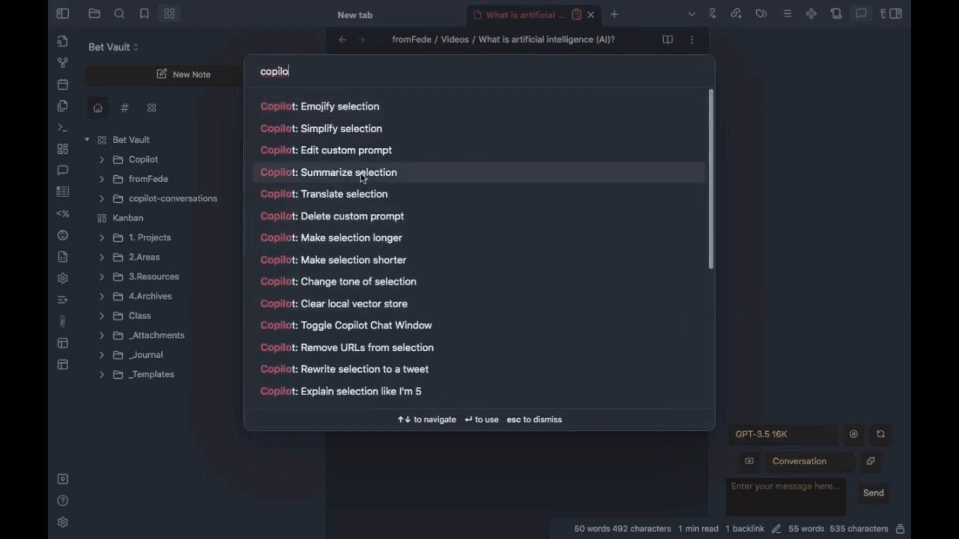
click(353, 202)
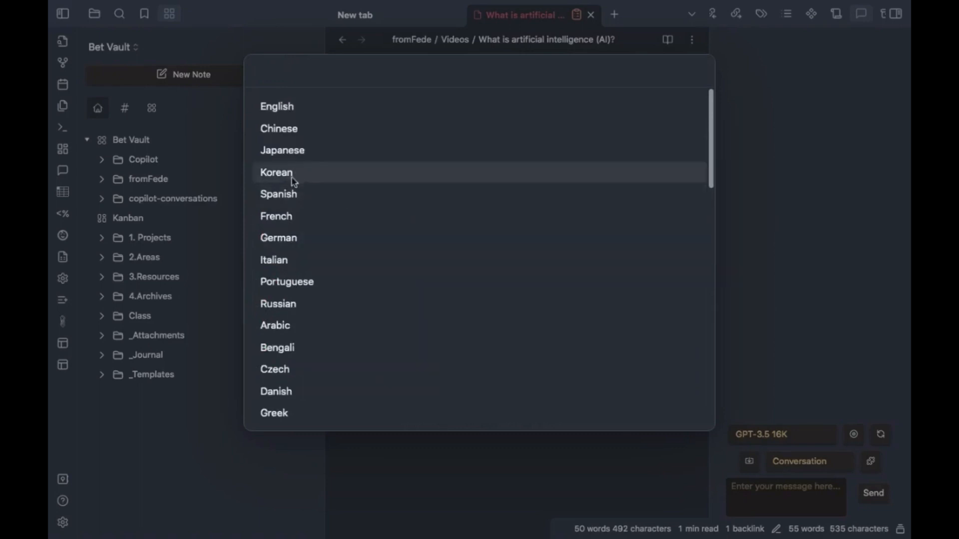
click(293, 196)
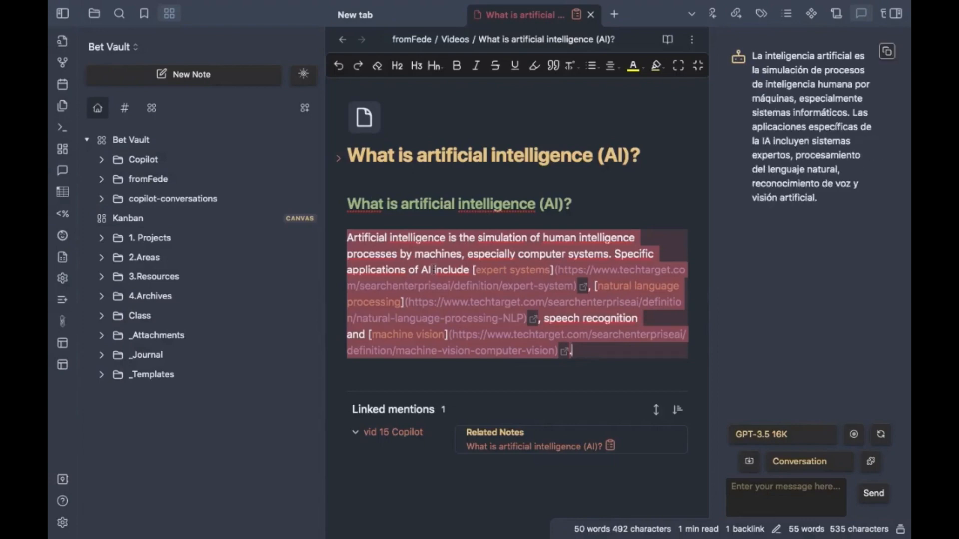
Run Copilot's Explain selection like I'm 5 command on the selected artificial intelligence paragraph
key(super+p)
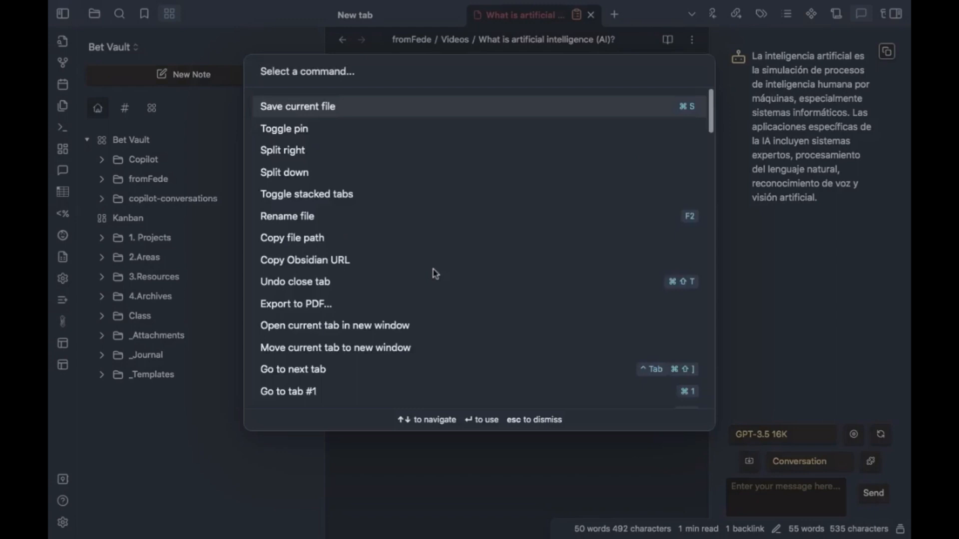
text(copil)
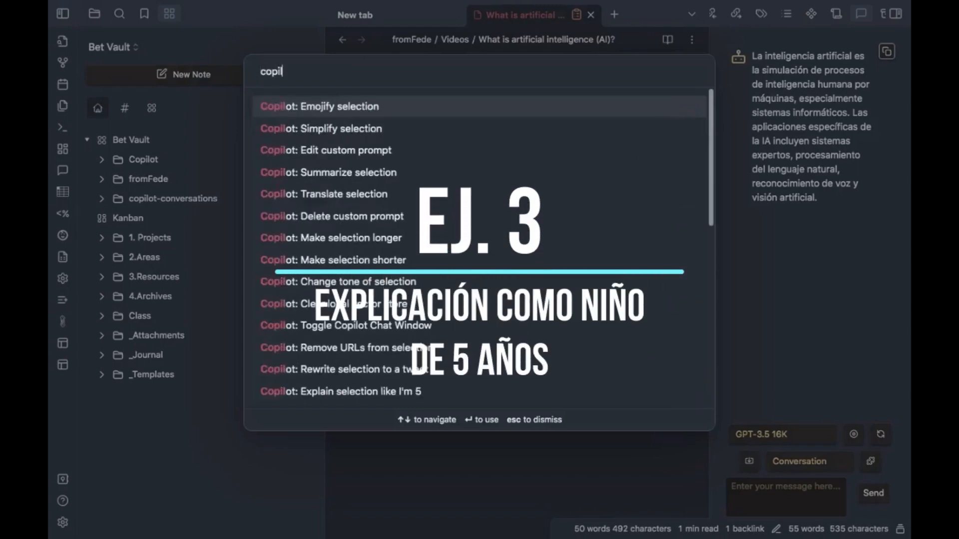
text(o)
key(Down)
key(Down)
key(Down)
key(Down)
key(Down)
key(Down)
key(Down)
key(Down)
key(Down)
key(Down)
key(Down)
key(Down)
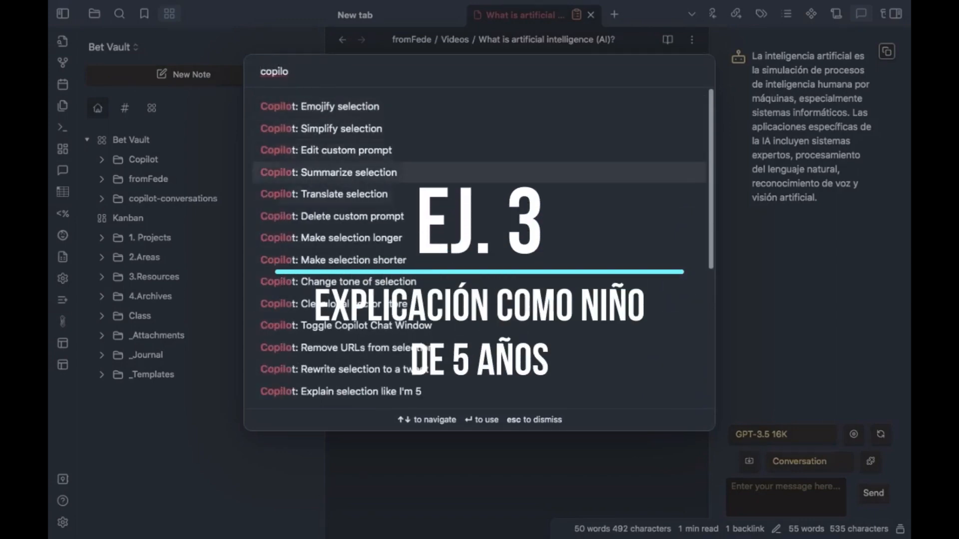
key(Down)
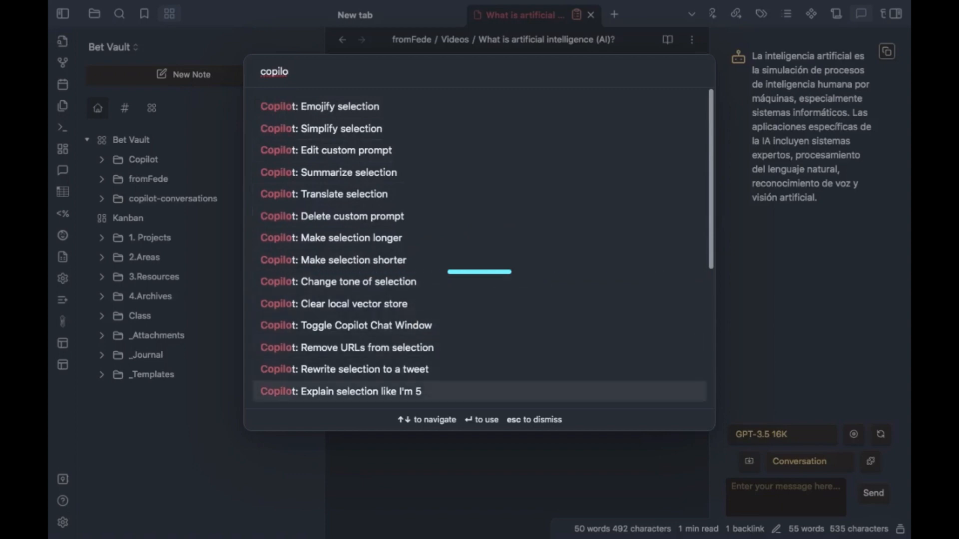
key(Return)
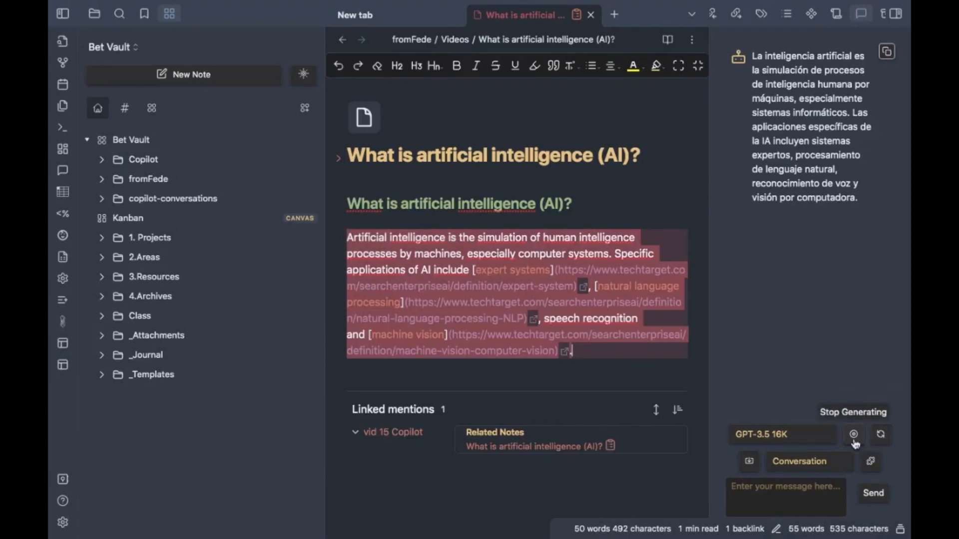
Copy Copilot's Spanish response from the chat and paste it on a new line below the artificial intelligence paragraph
click(749, 464)
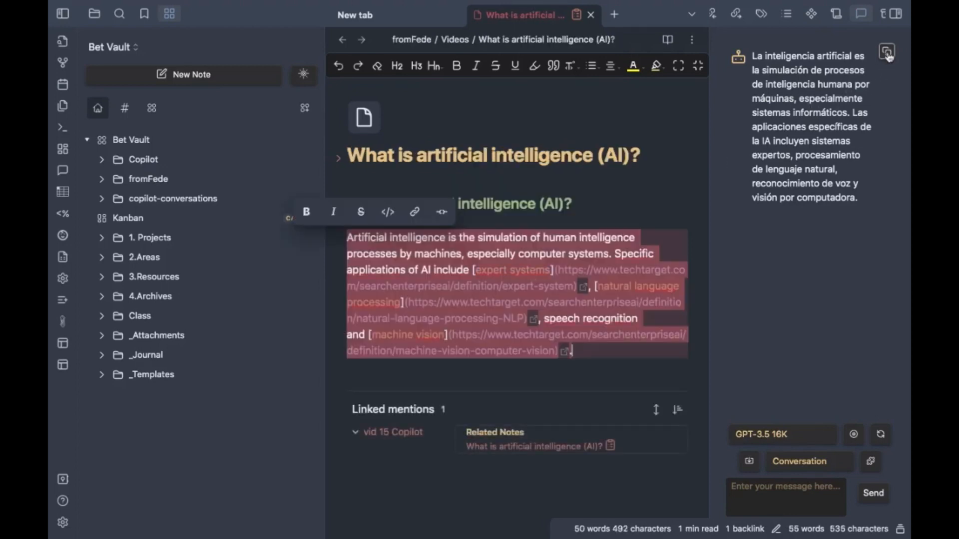
click(888, 52)
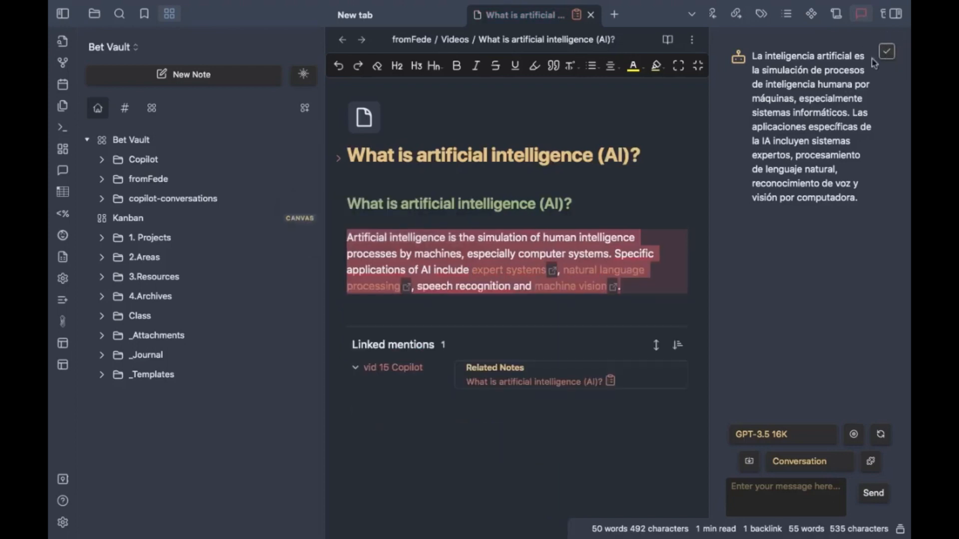
click(639, 286)
key(Return)
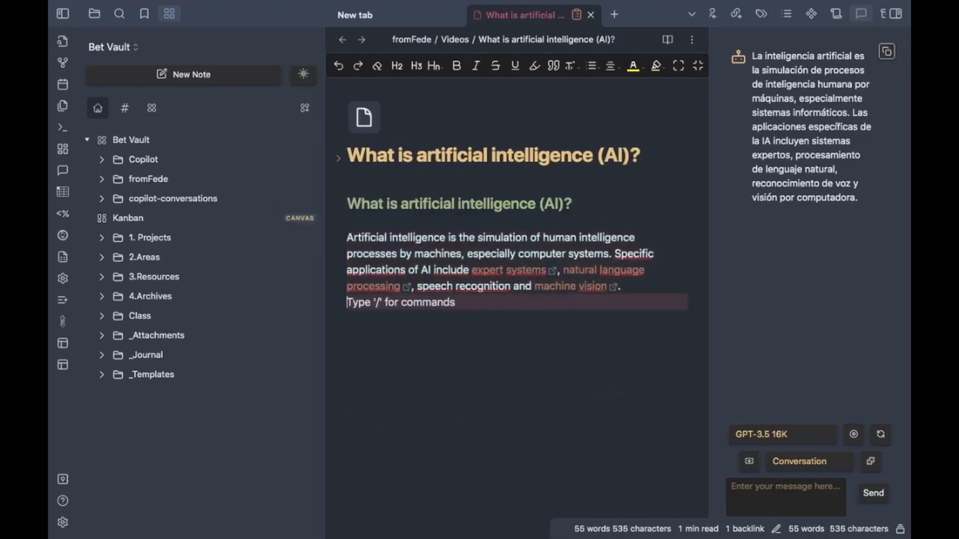
key(ctrl+v)
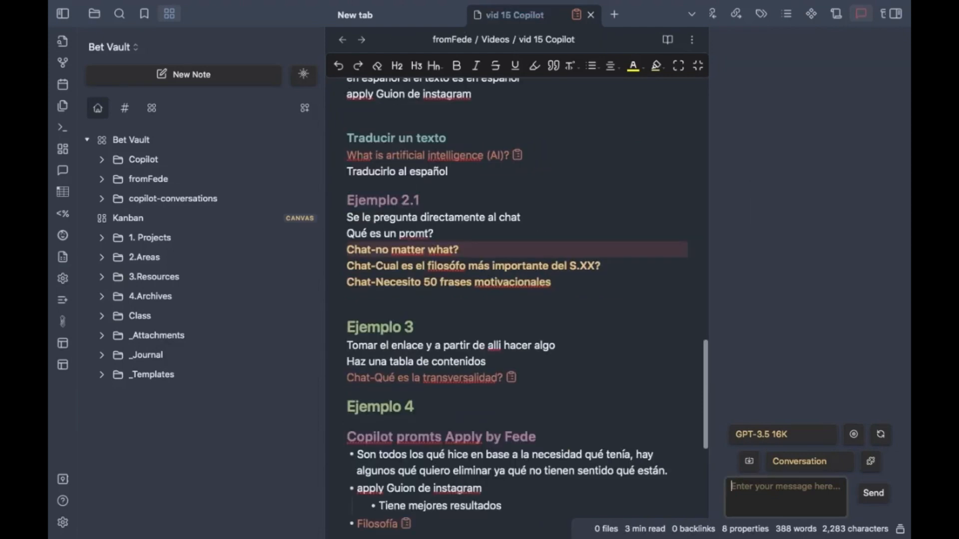
Copy the question "Cual es el filosófo más importante del S.XX?" from the vid 15 Copilot note and send it to the Copilot chat
click(624, 329)
scroll(588, 273, down, 2)
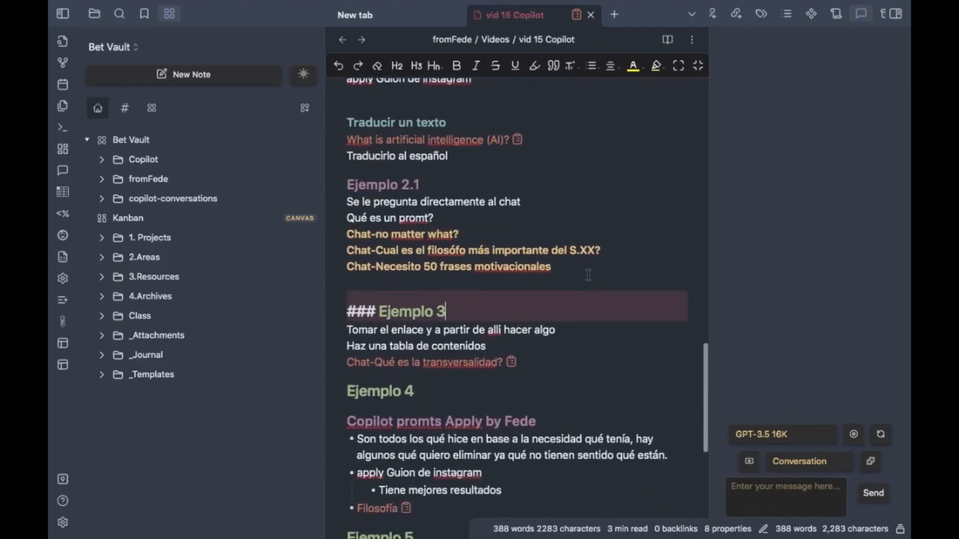
click(602, 243)
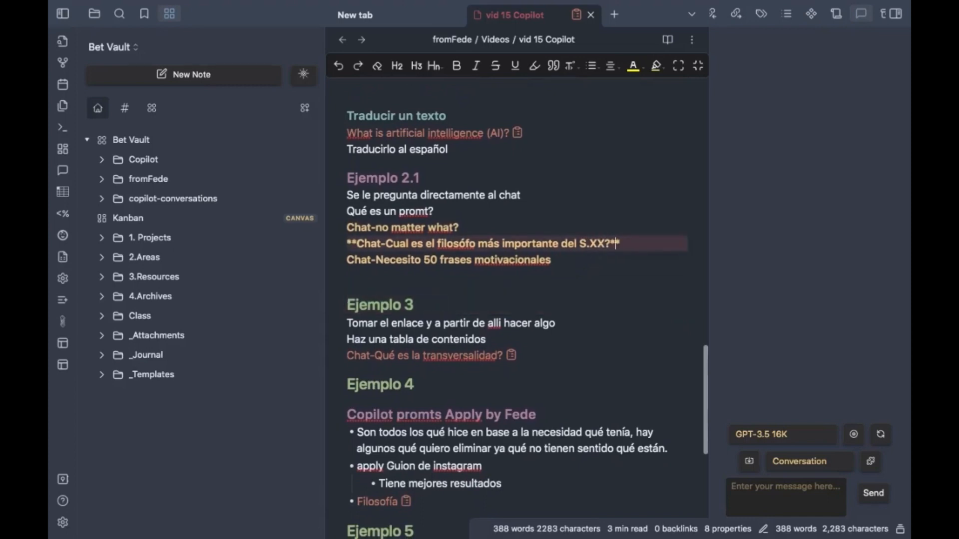
click(610, 243)
drag(610, 243, 385, 243)
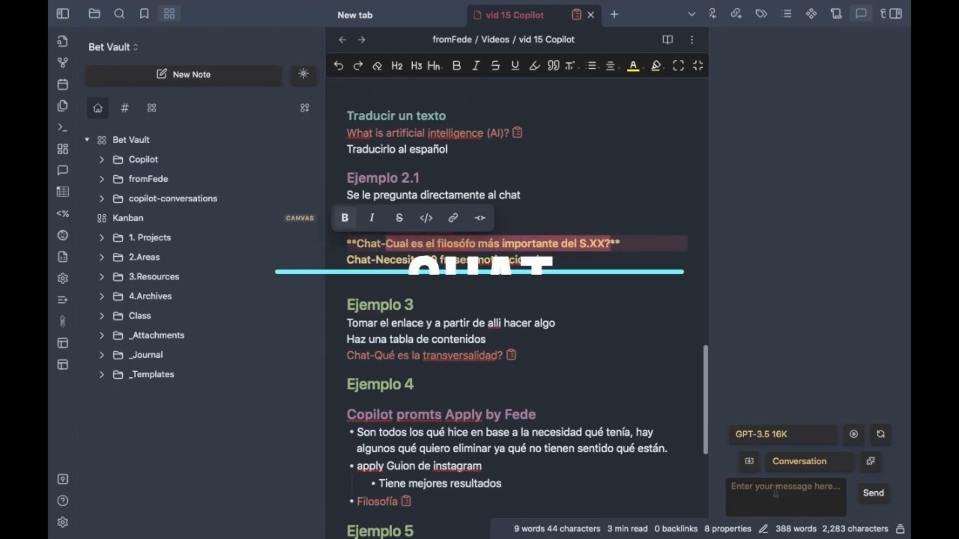
click(774, 490)
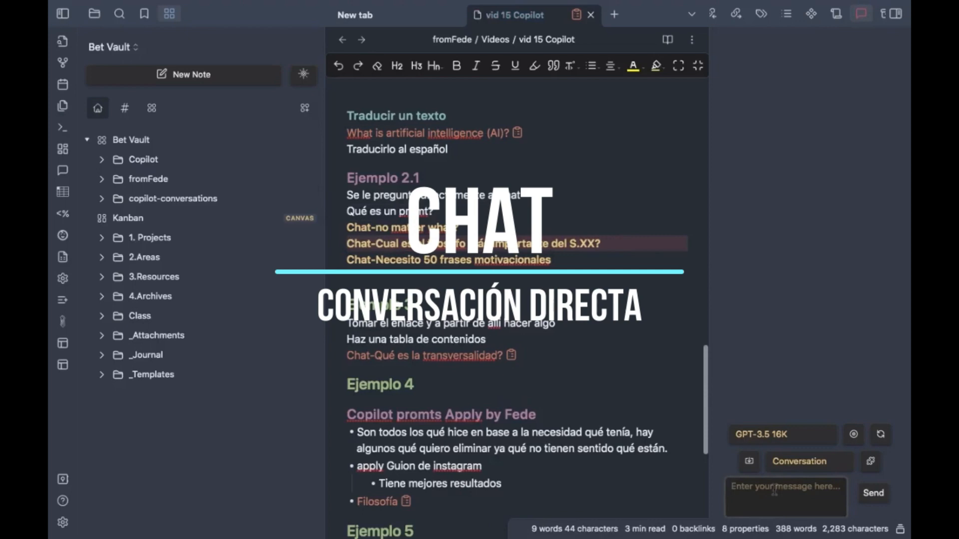
key(super+v)
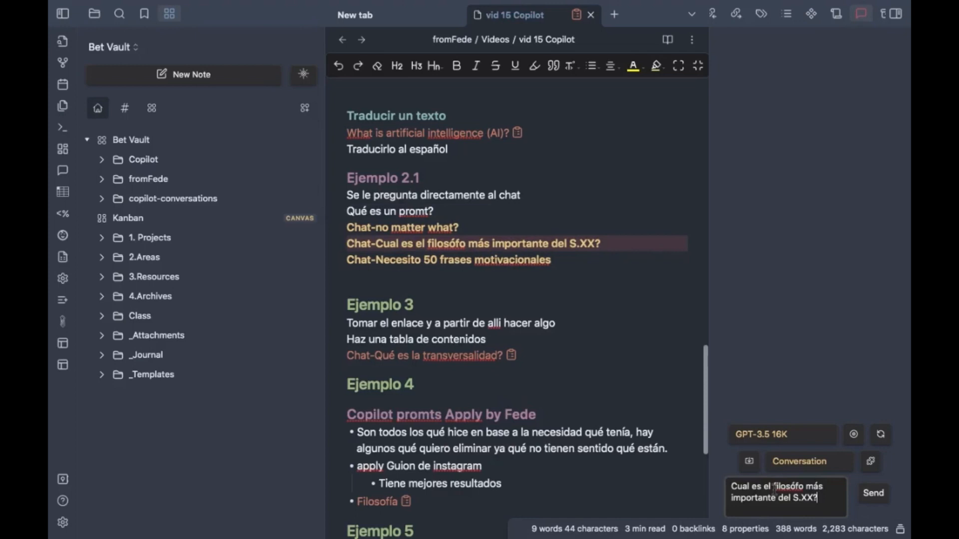
key(Return)
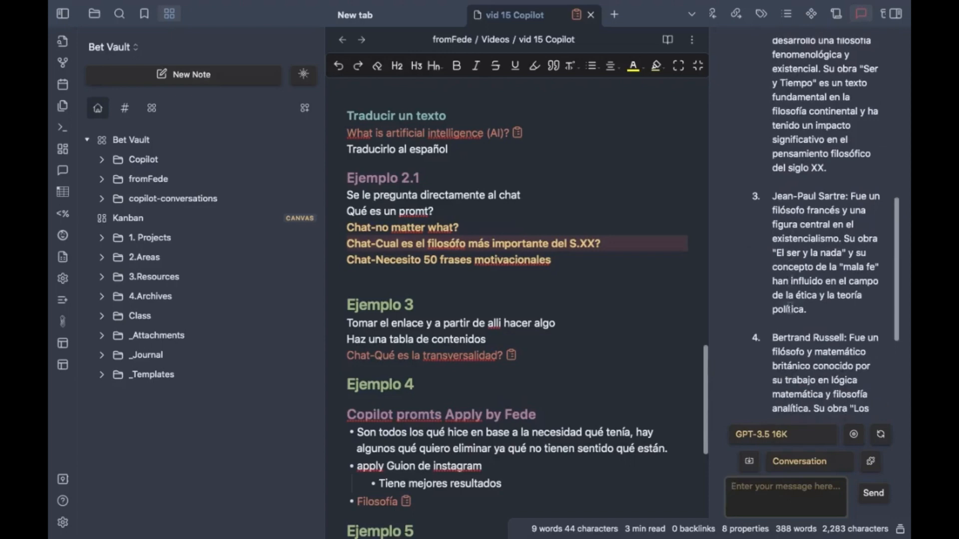
Read through the chat's answer about the most important philosophers of the twentieth century
scroll(789, 307, up, 10)
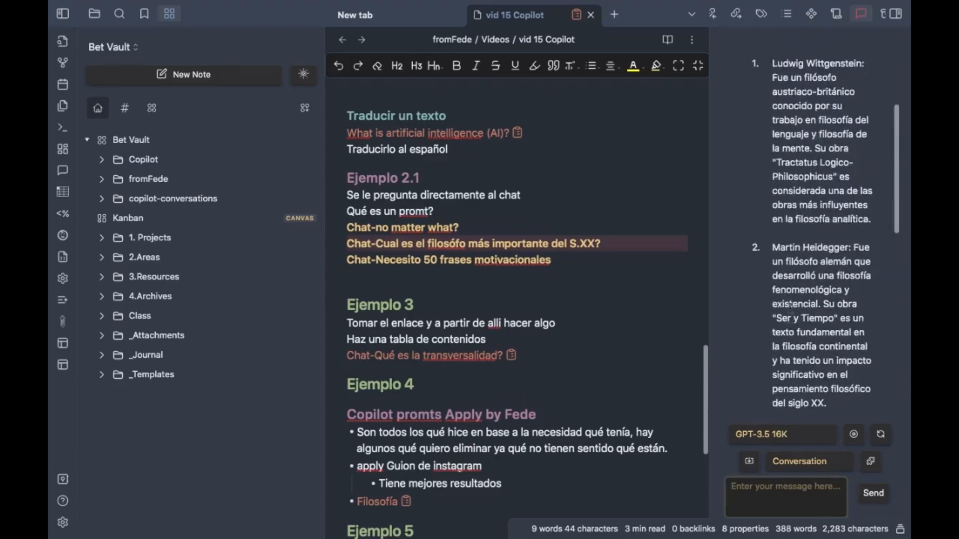
scroll(770, 273, up, 3)
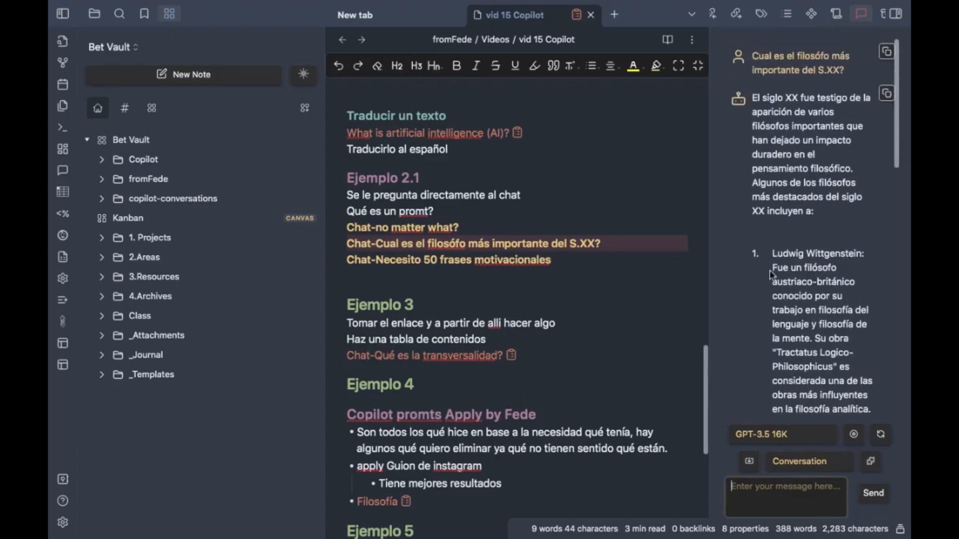
scroll(770, 271, down, 7)
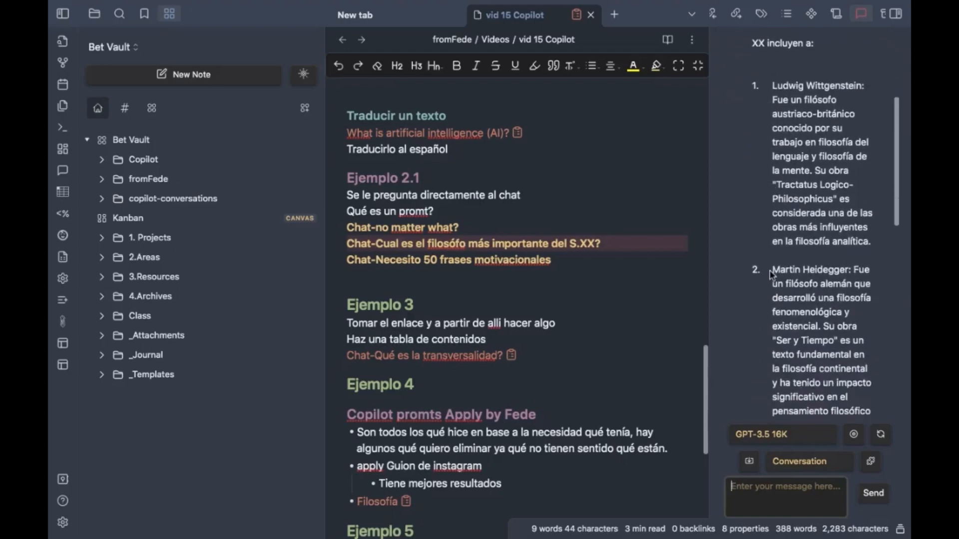
scroll(770, 273, up, 3)
scroll(784, 260, down, 5)
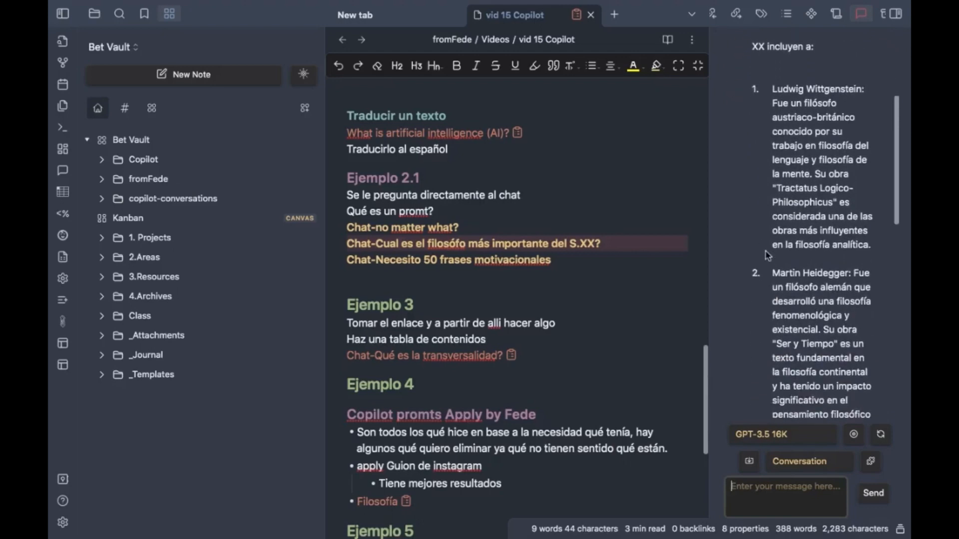
scroll(819, 281, down, 9)
scroll(820, 281, up, 17)
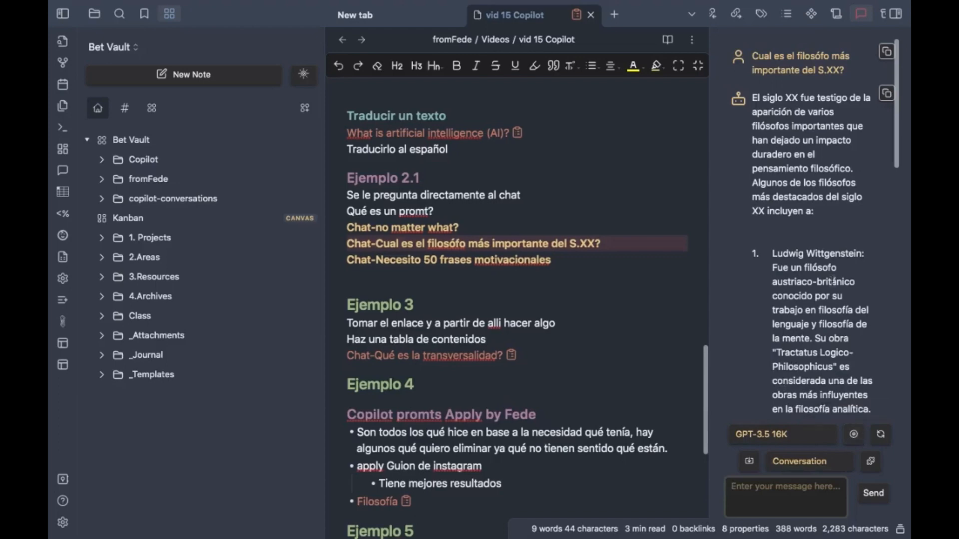
Copy the philosopher question from the chat and paste it on a new line below "Chat-Cual es el filosófo más importante del S.XX?" in the note
click(887, 55)
scroll(549, 272, down, 3)
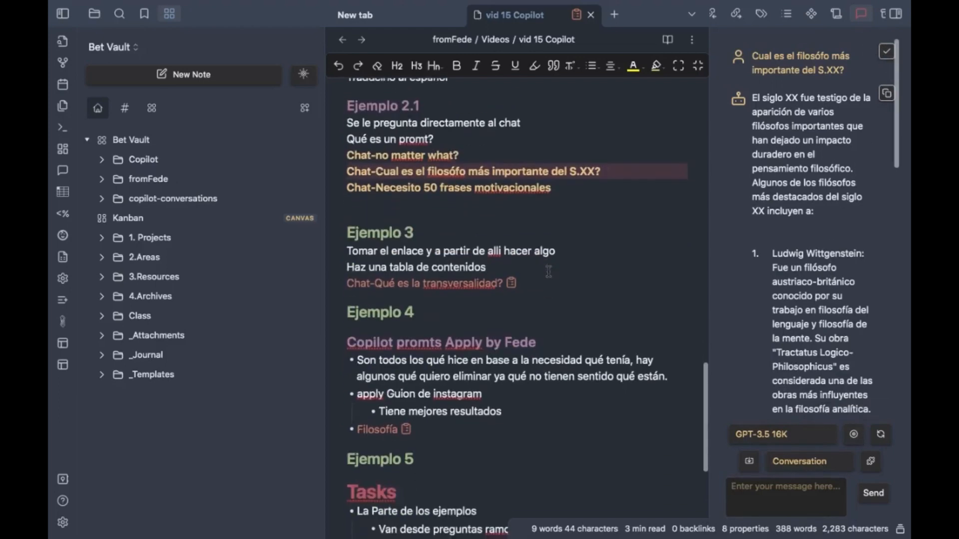
click(610, 183)
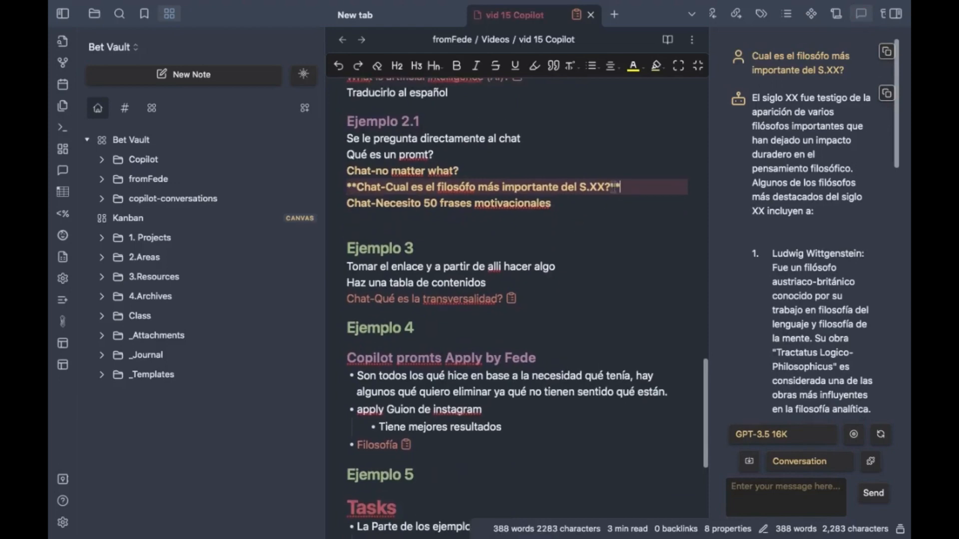
key(Return)
key(super+v)
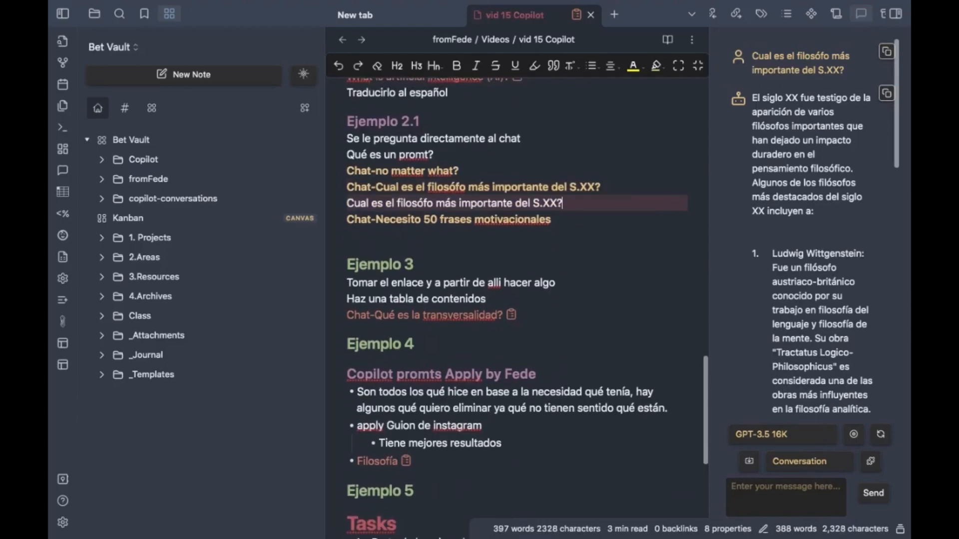
Copy the chat's full answer about philosophers and paste it on a new line below the pasted question in the note
scroll(528, 299, down, 3)
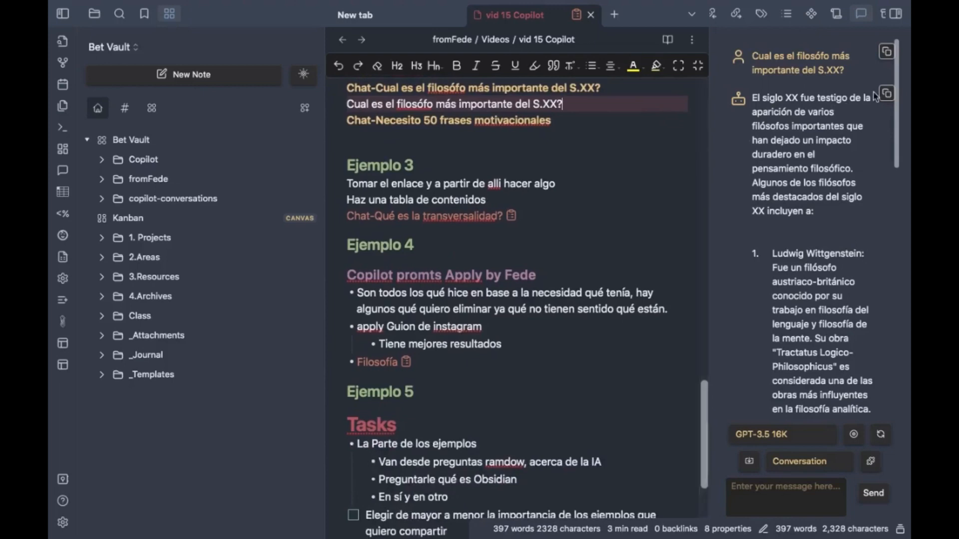
click(888, 93)
scroll(574, 268, up, 5)
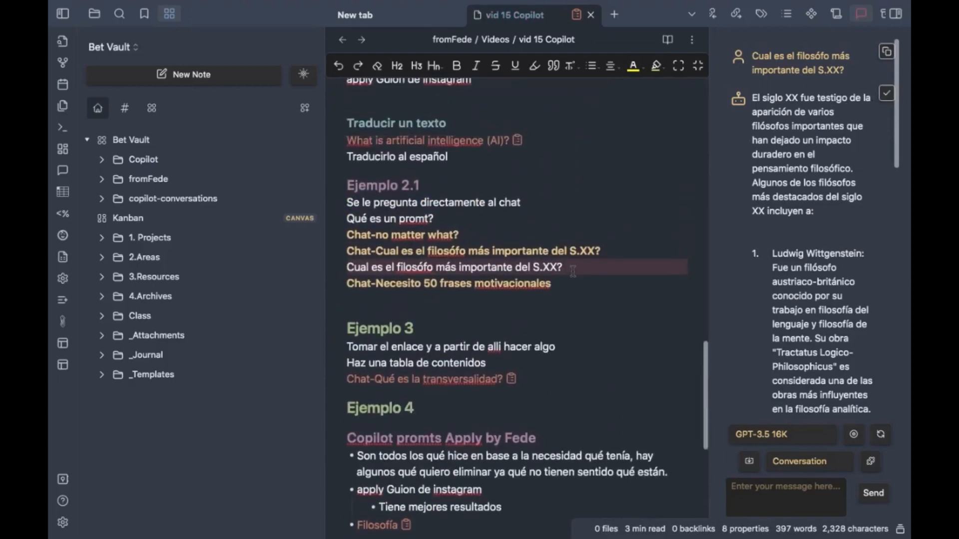
key(Return)
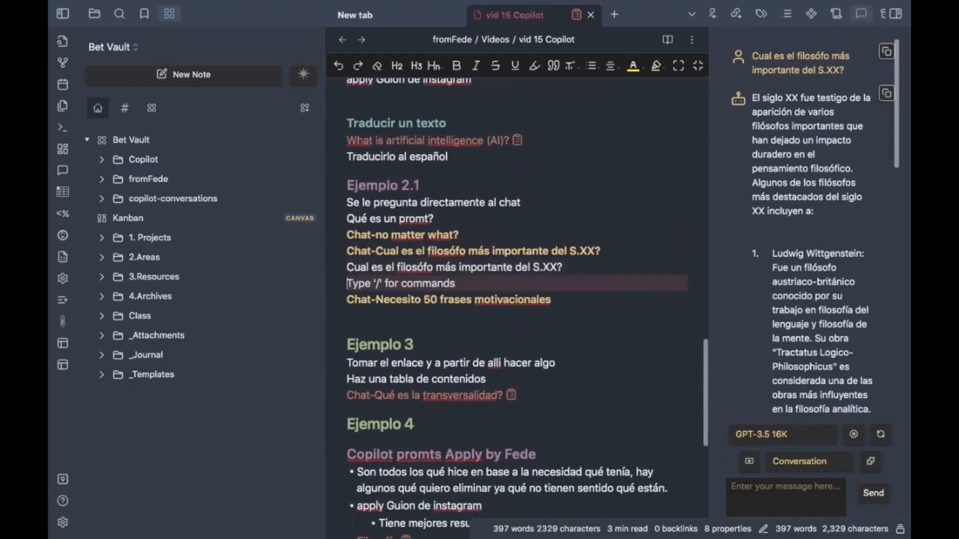
key(super+v)
scroll(559, 272, down, 3)
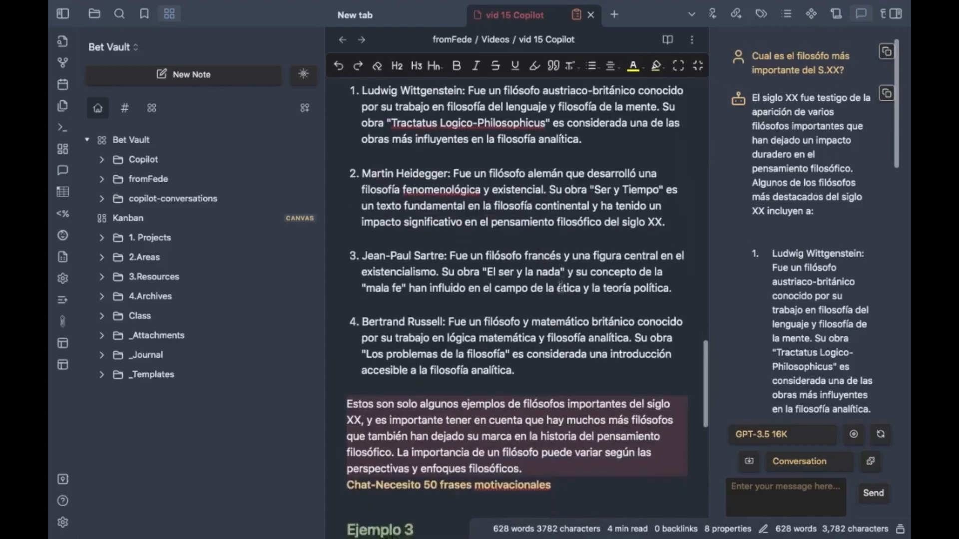
scroll(781, 300, down, 10)
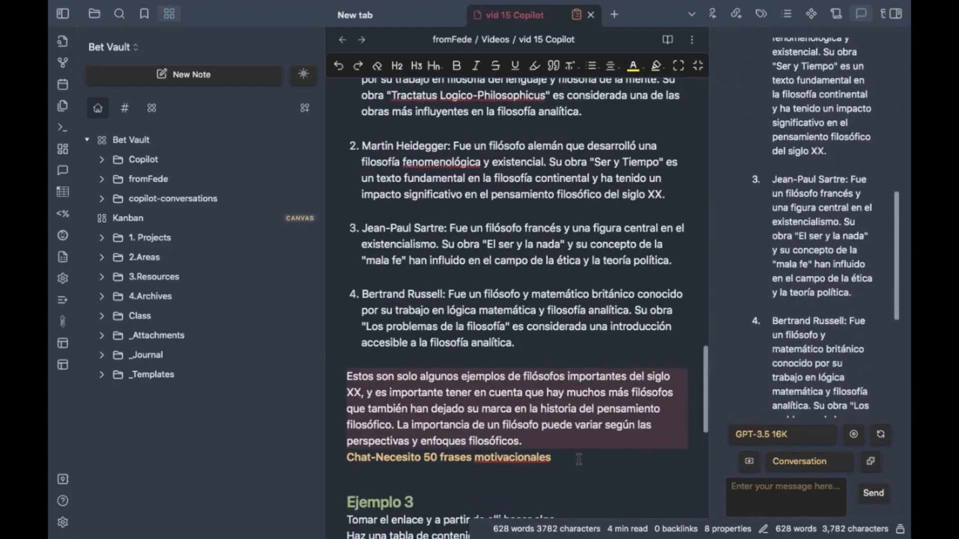
Save the Copilot philosopher conversation as a note, clear the chat, and look over the saved note
scroll(637, 407, up, 6)
scroll(636, 407, up, 15)
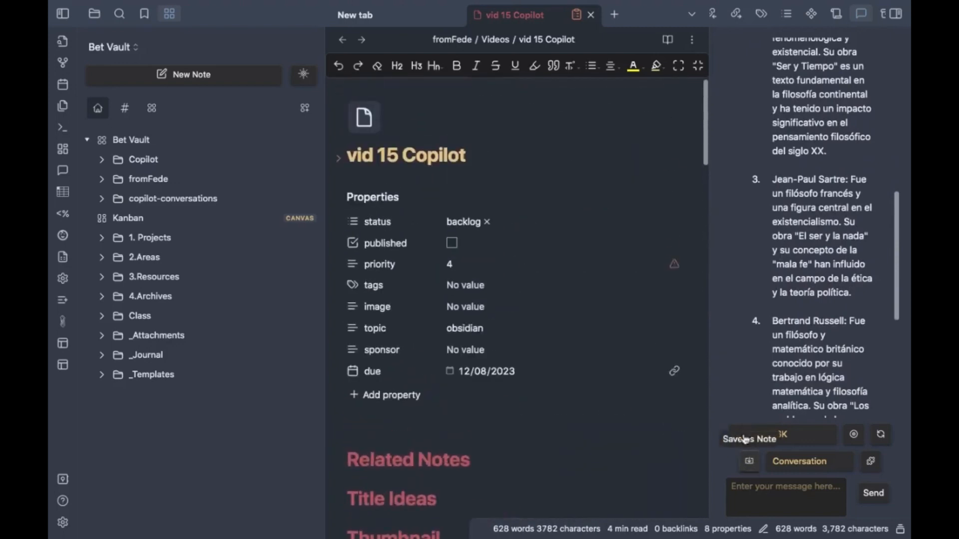
click(749, 462)
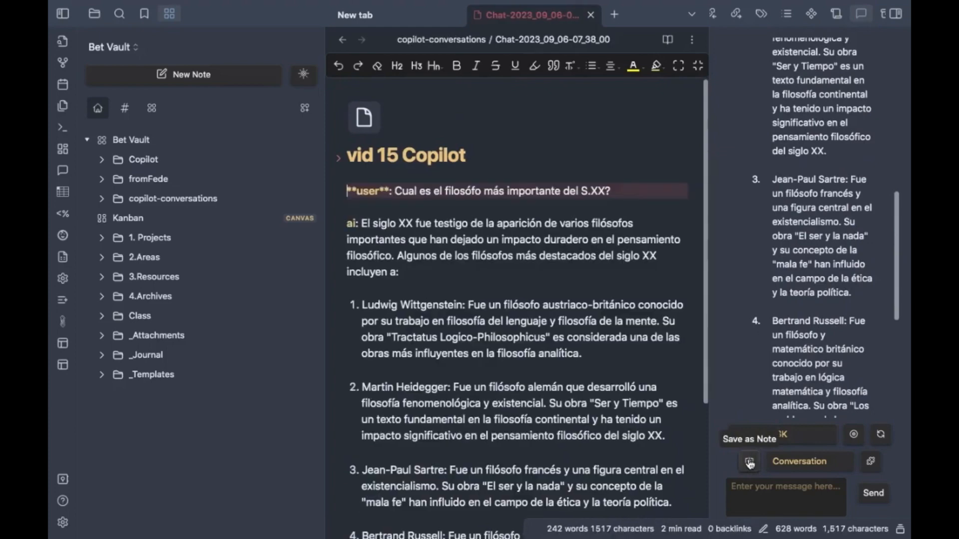
click(881, 434)
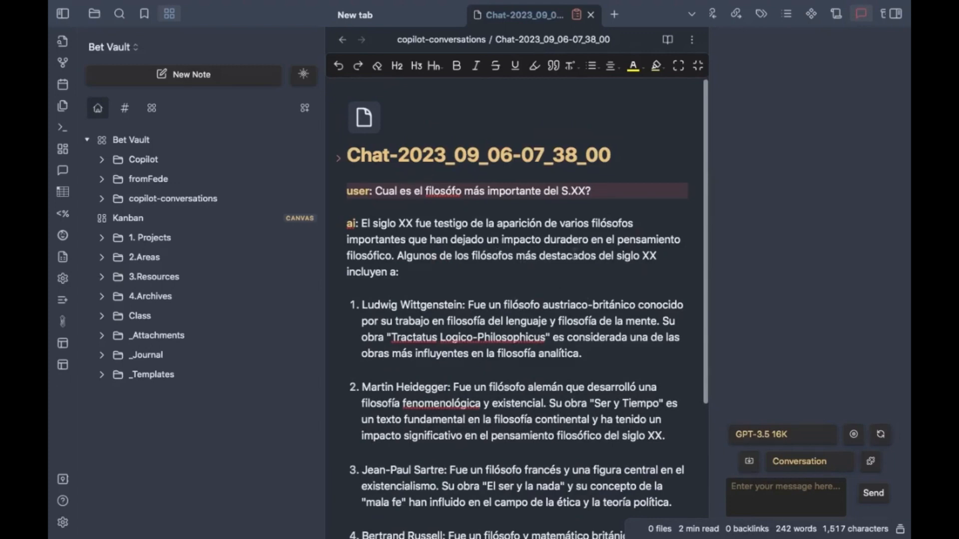
scroll(439, 205, down, 1)
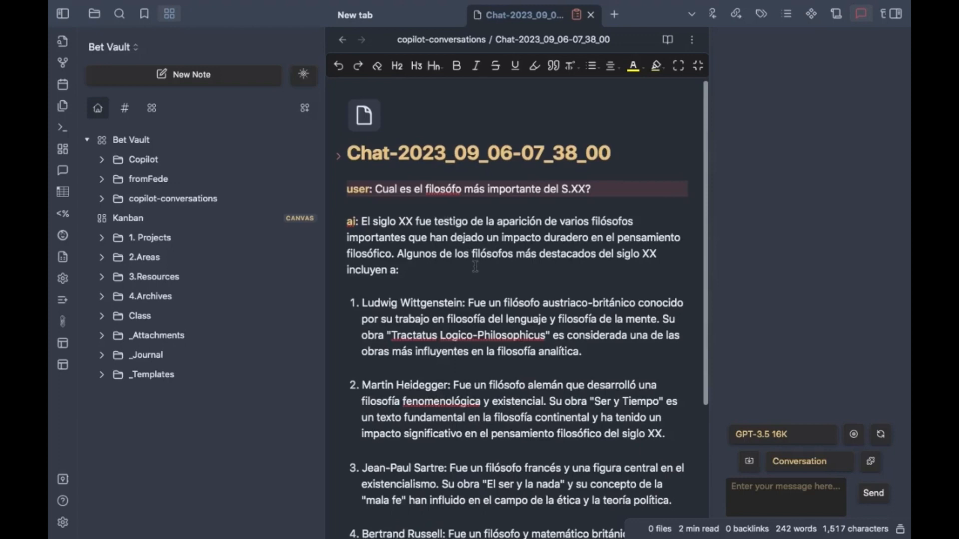
scroll(475, 267, down, 4)
scroll(475, 266, up, 3)
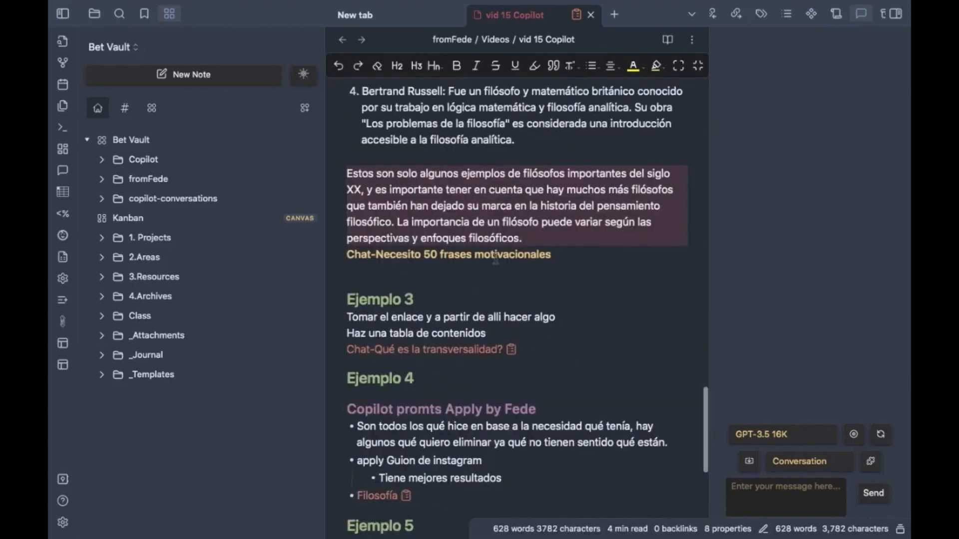
Ask the Copilot chat for "la historia de la música barroca" and read its answer to the end
click(761, 492)
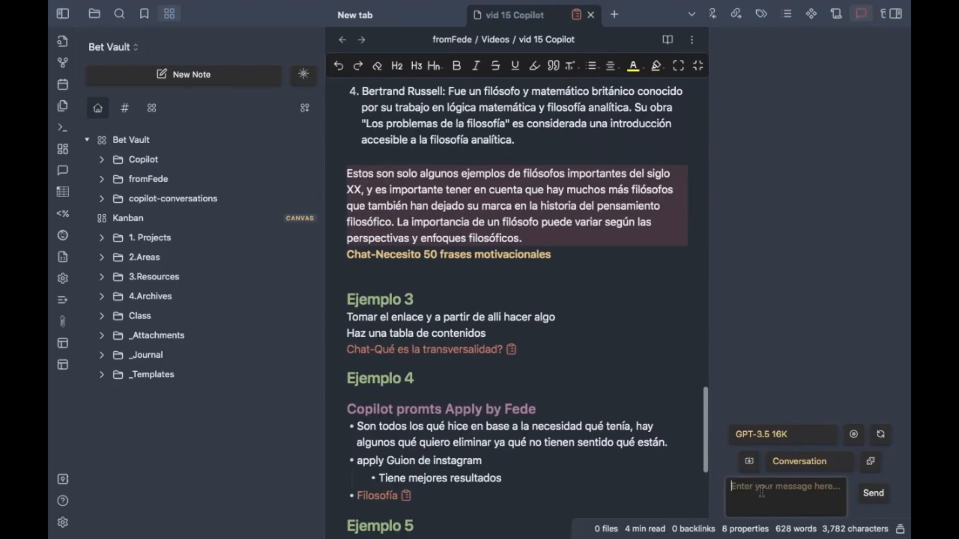
text(la)
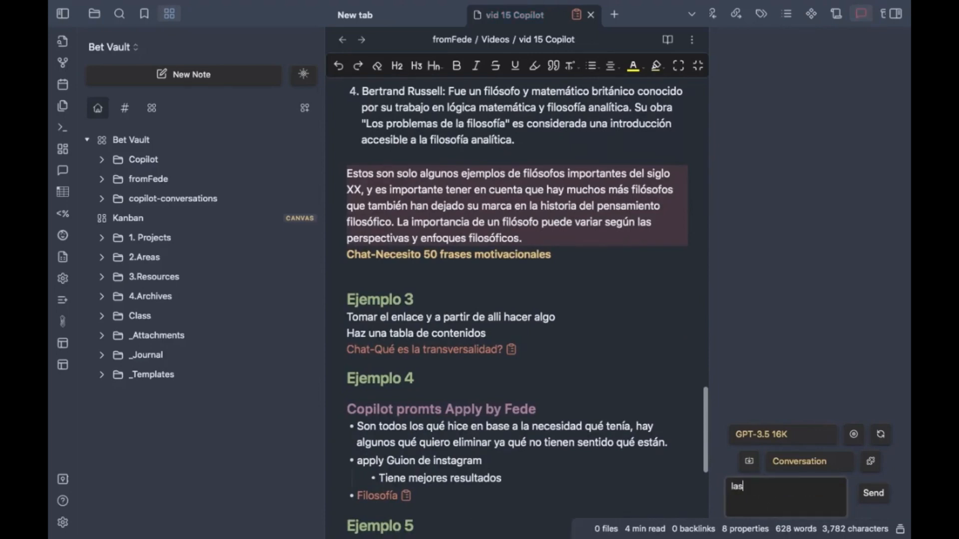
text( historia de la mu)
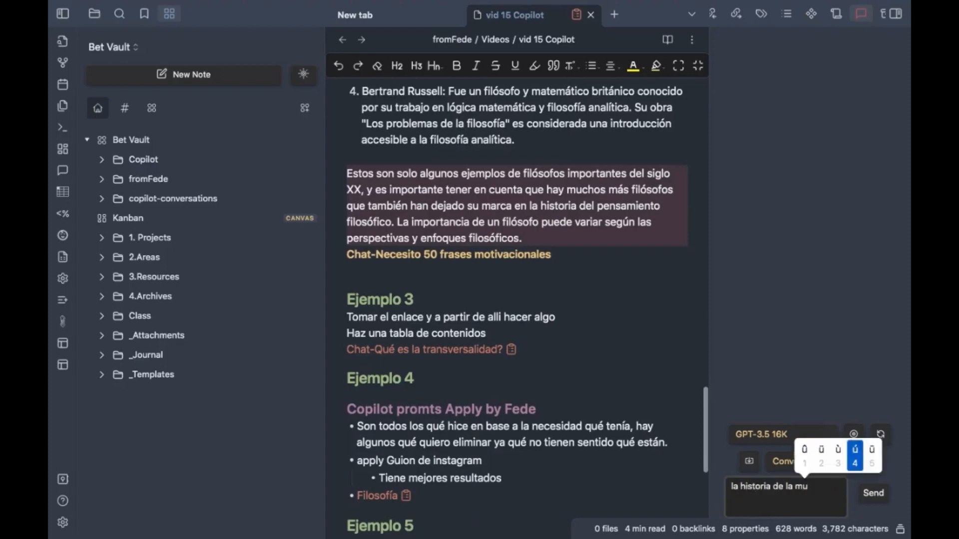
key(BackSpace)
text(úsica)
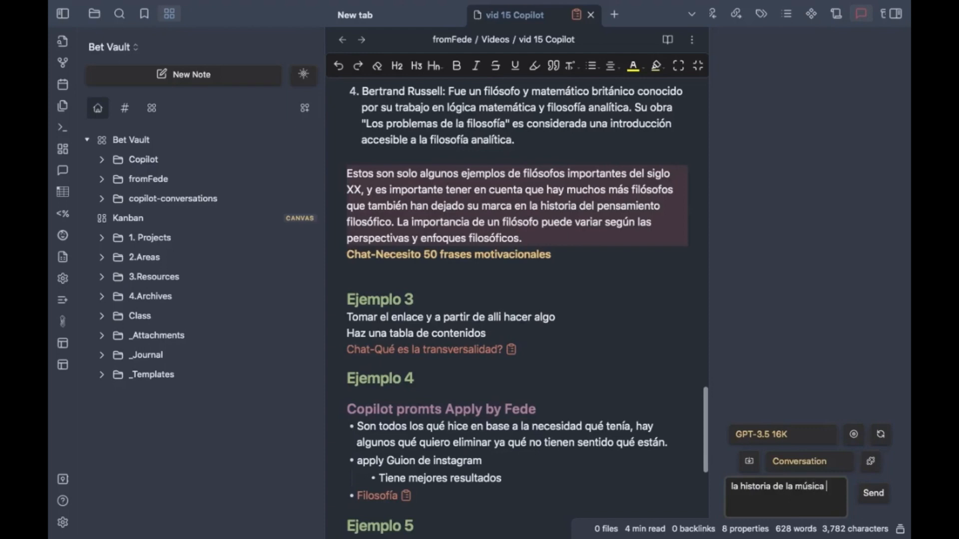
text( barroca)
key(Return)
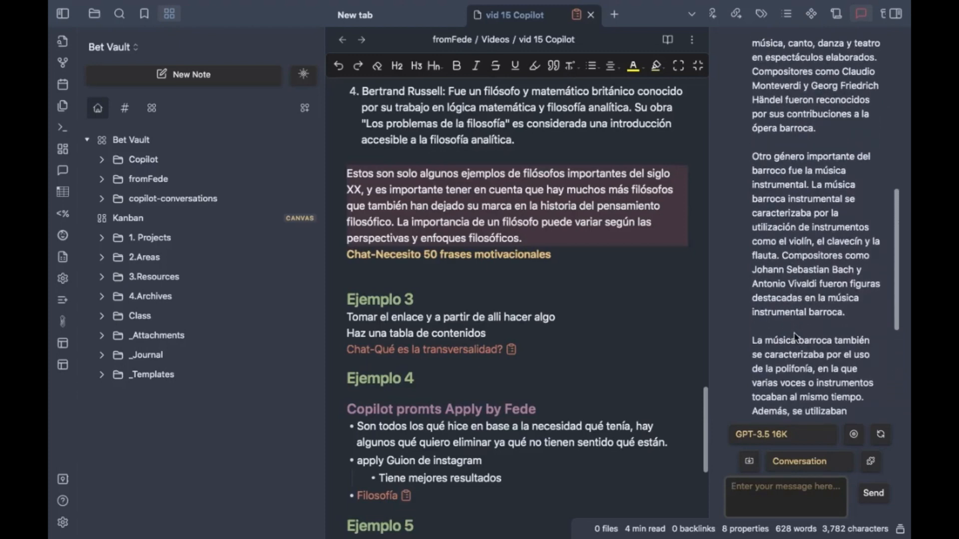
scroll(795, 337, down, 6)
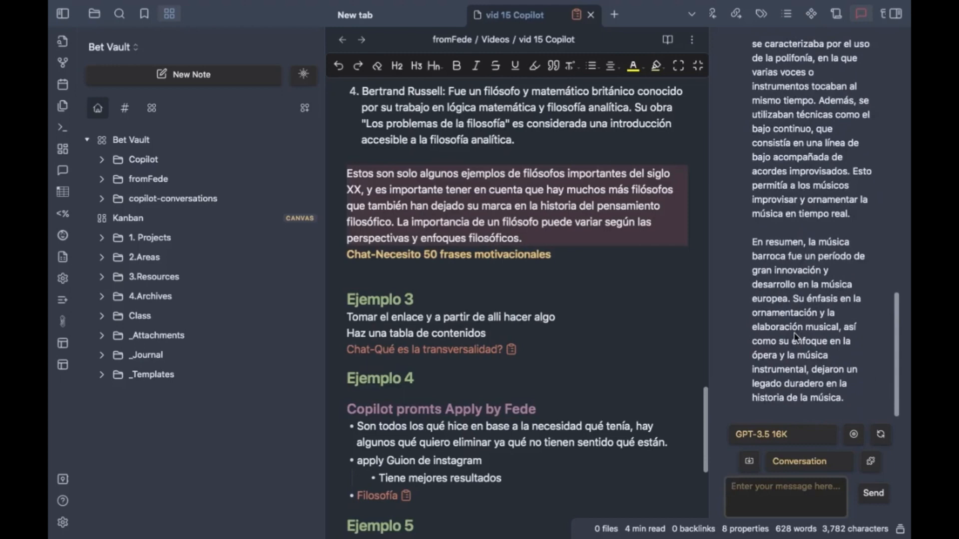
Save the baroque music conversation as a note and title it with the copied question, "la historia de la música barroca"
click(749, 461)
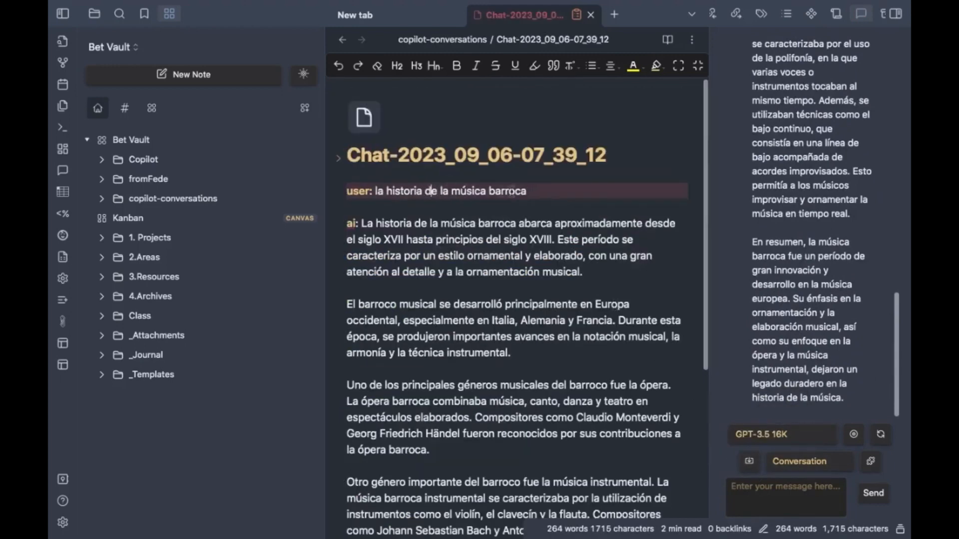
drag(524, 192, 375, 191)
key(super+c)
click(596, 156)
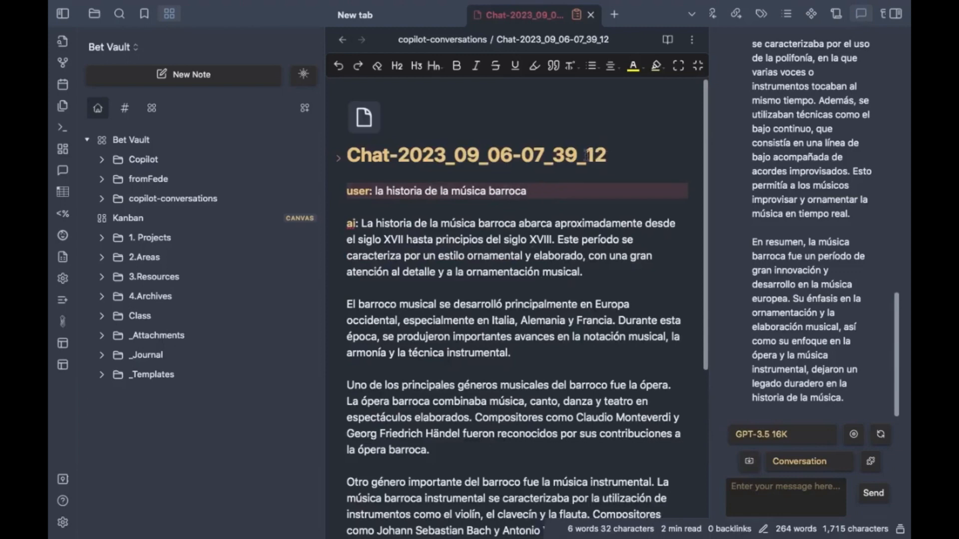
triple_click(587, 156)
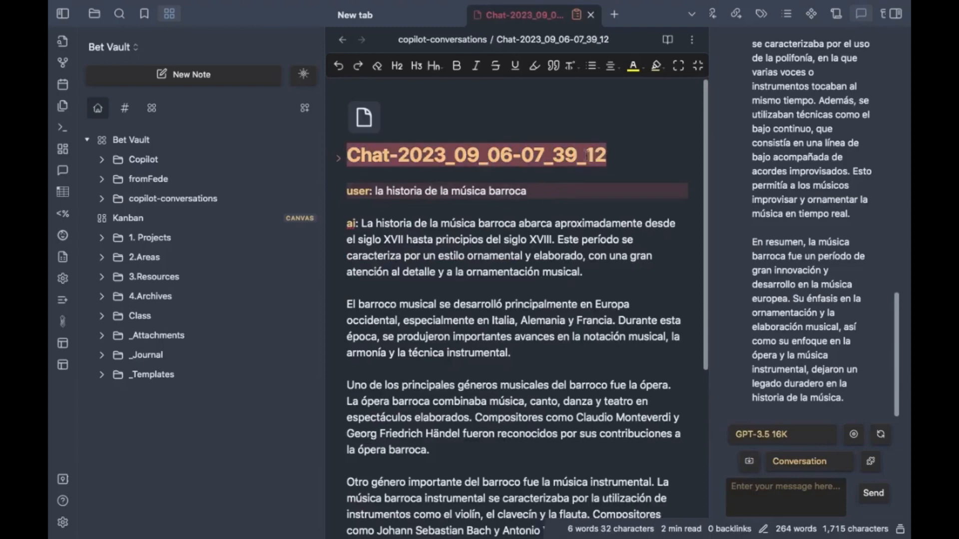
key(super+v)
key(Return)
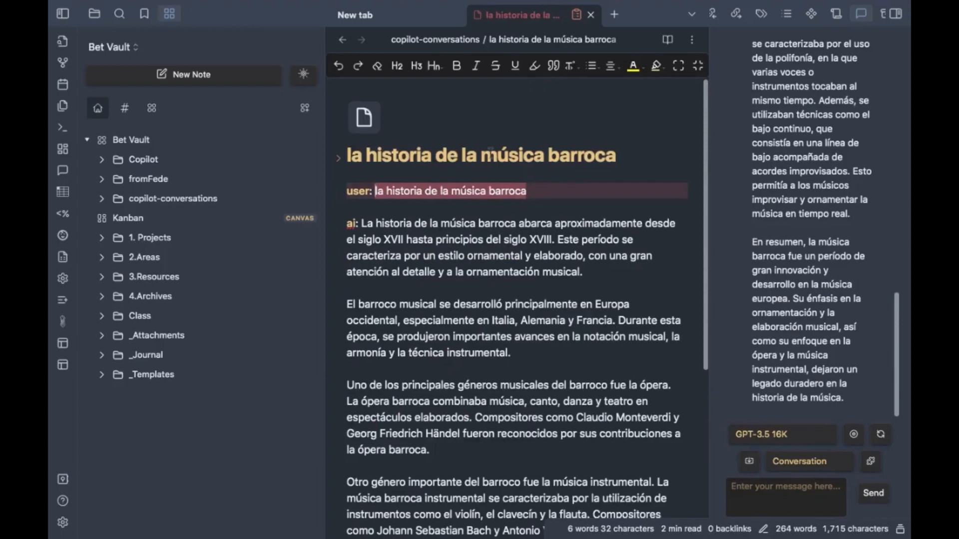
click(532, 155)
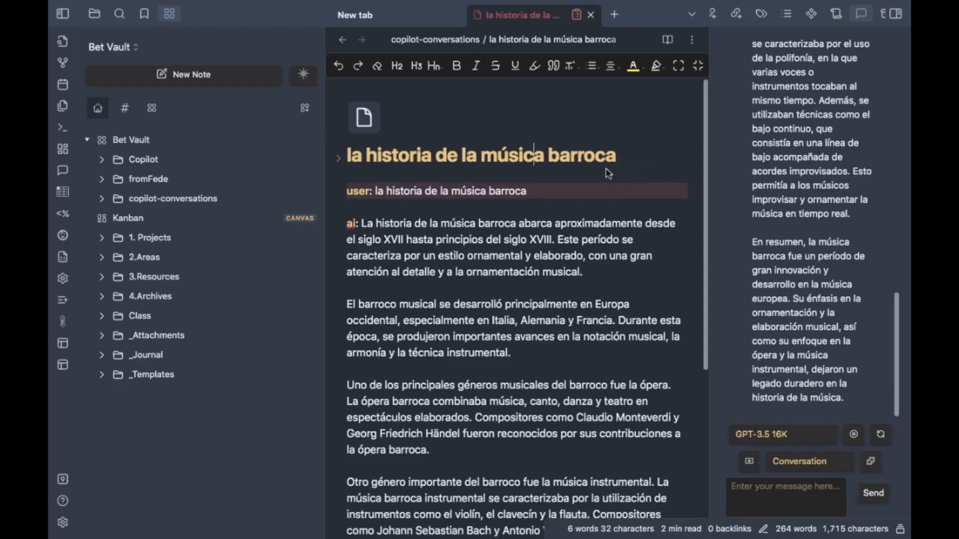
Rebuild the Copilot index for the baroque music note, set the chat mode to QA: Active Note, and look through the note
click(871, 462)
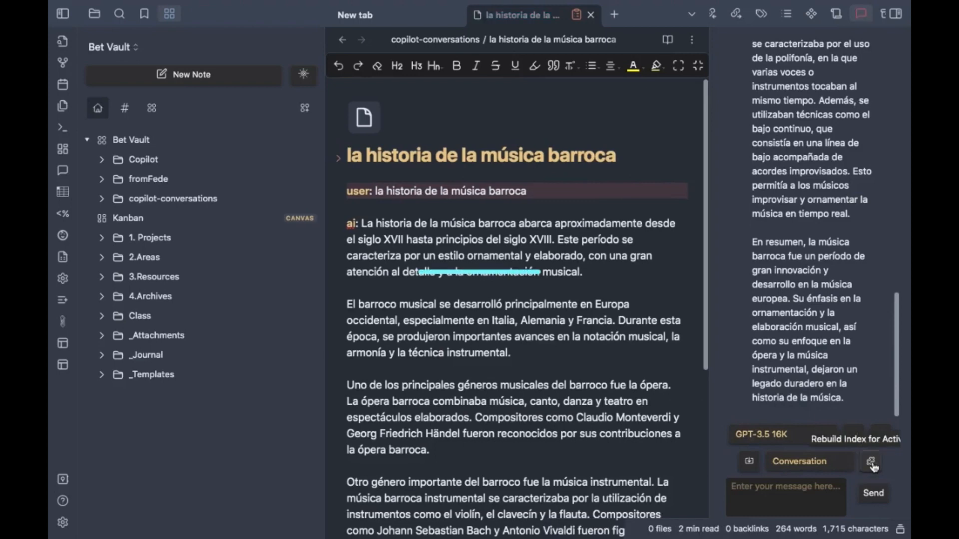
click(810, 460)
click(810, 473)
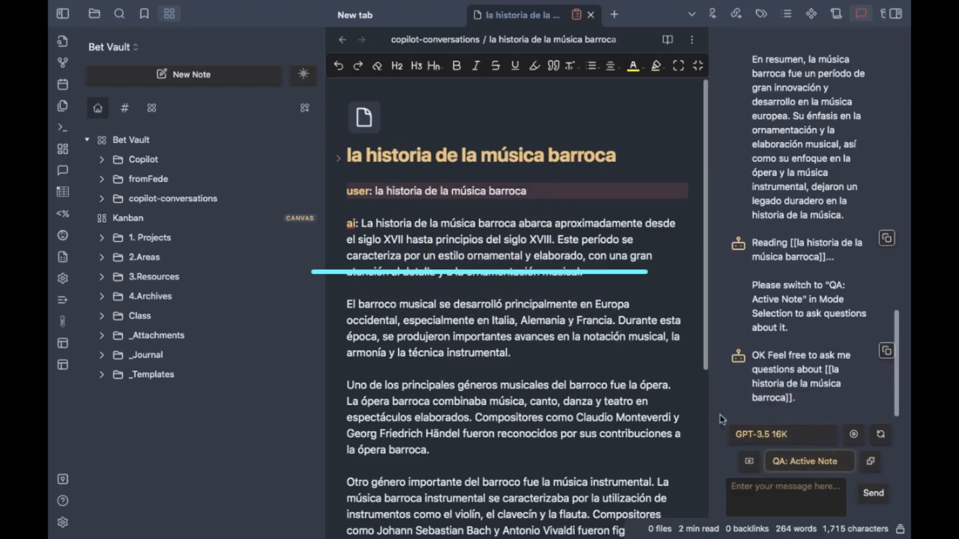
scroll(540, 285, down, 5)
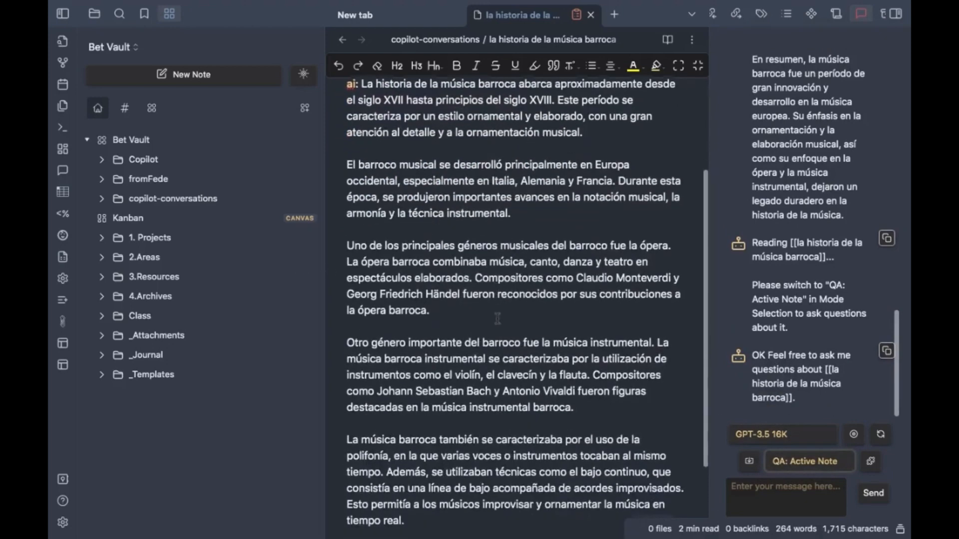
scroll(498, 318, down, 3)
scroll(498, 318, up, 8)
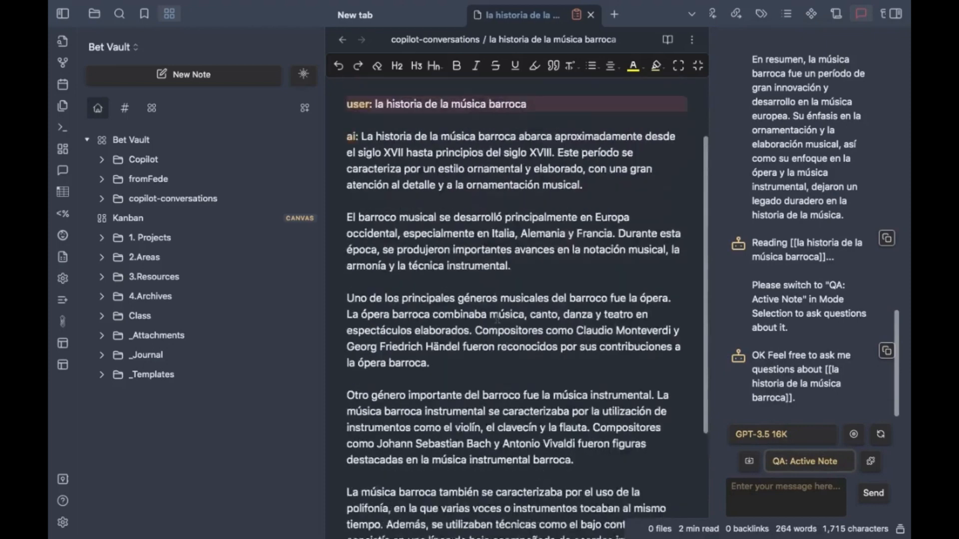
scroll(497, 318, down, 2)
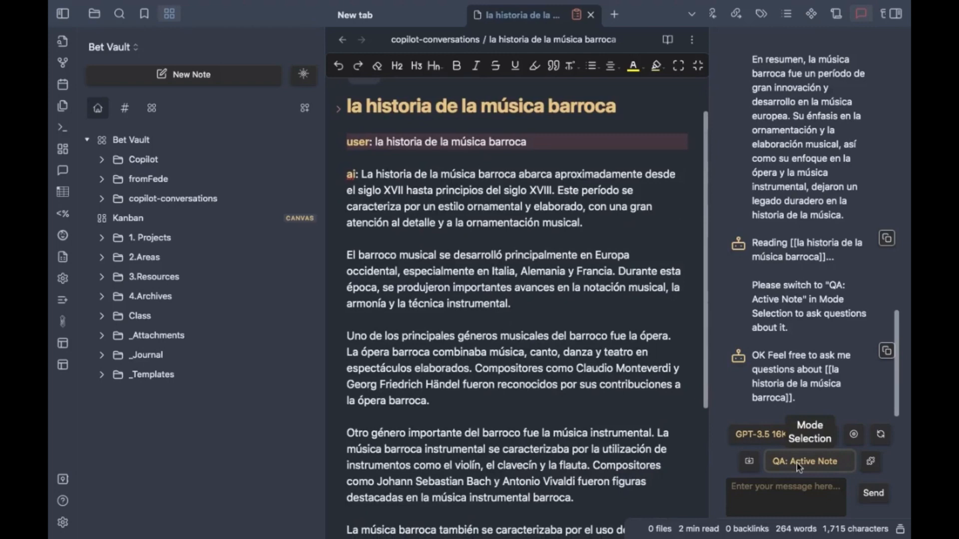
Clear the chat, switch the mode to Conversation and back to QA: Active Note for the baroque music note
click(881, 434)
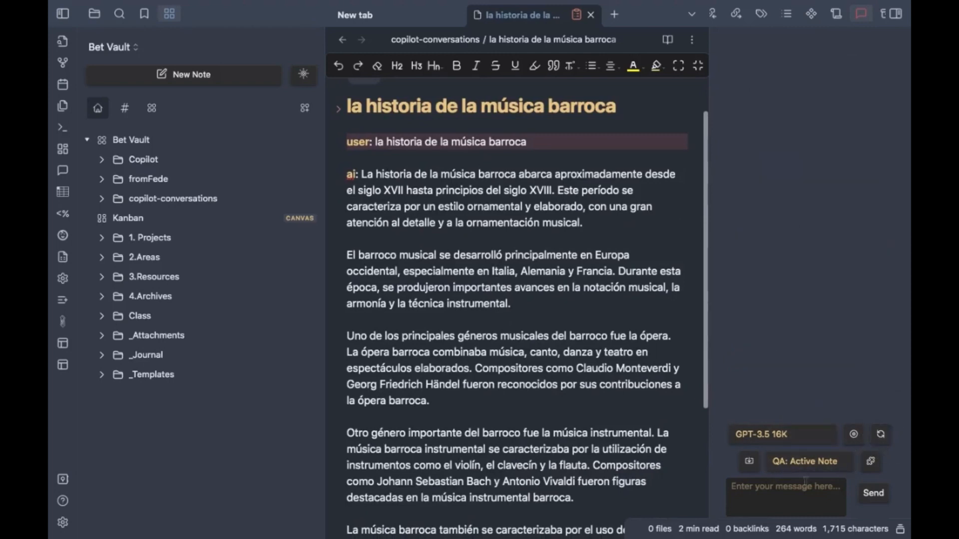
click(819, 462)
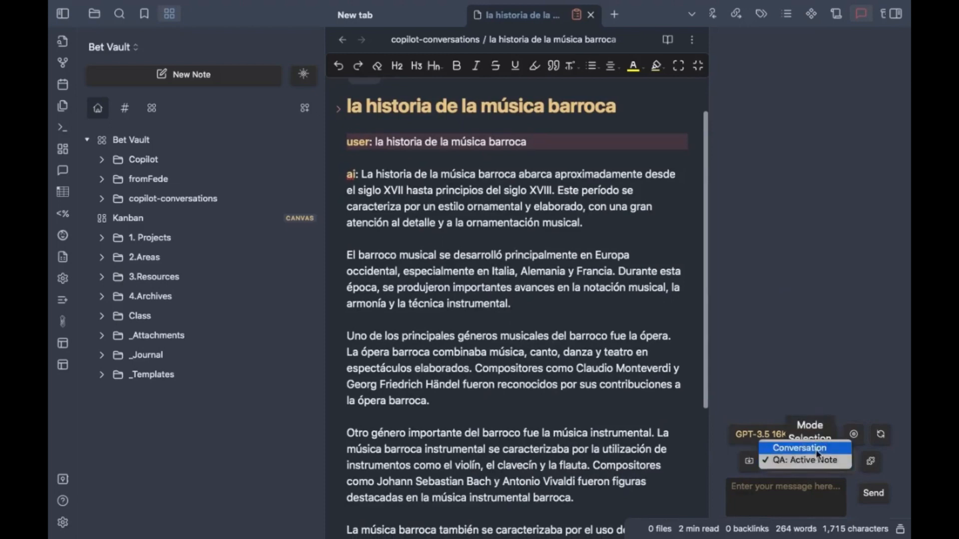
click(817, 449)
click(816, 462)
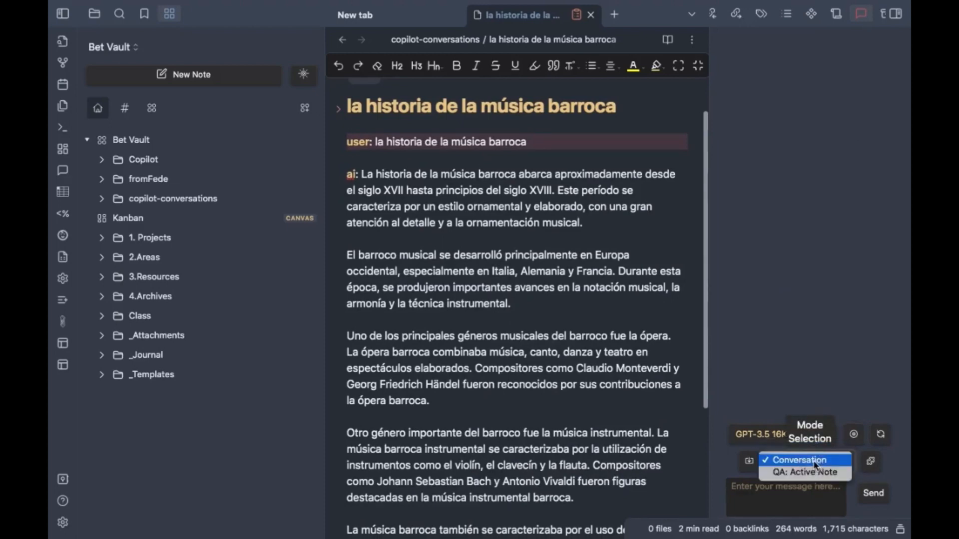
click(815, 475)
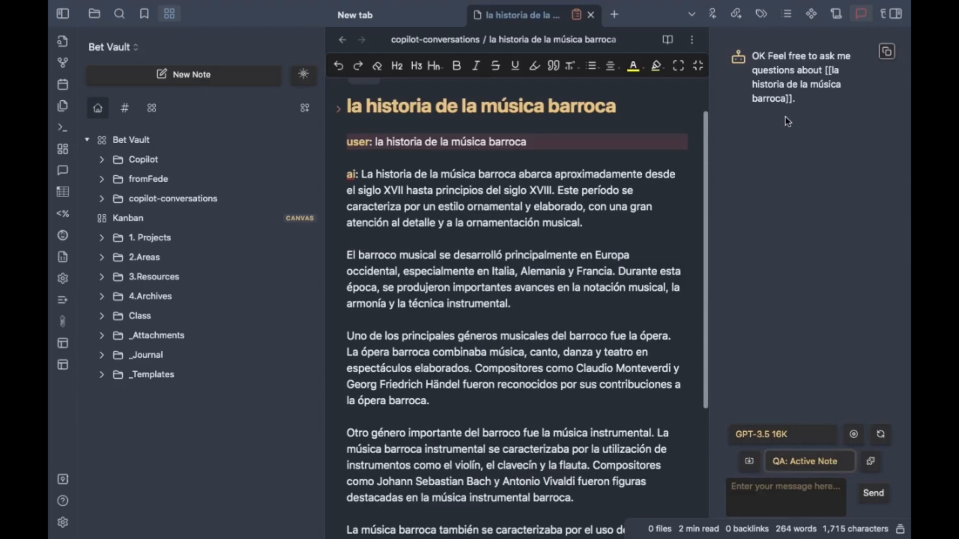
Ask the chat about the active note with "hacer un esquema del texto" and read through the outline it returns
click(781, 488)
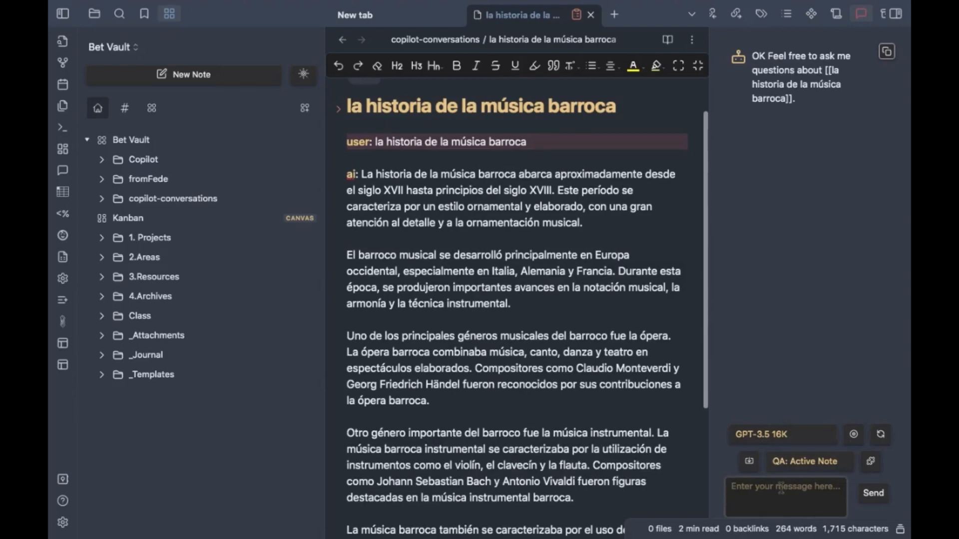
text(hacer)
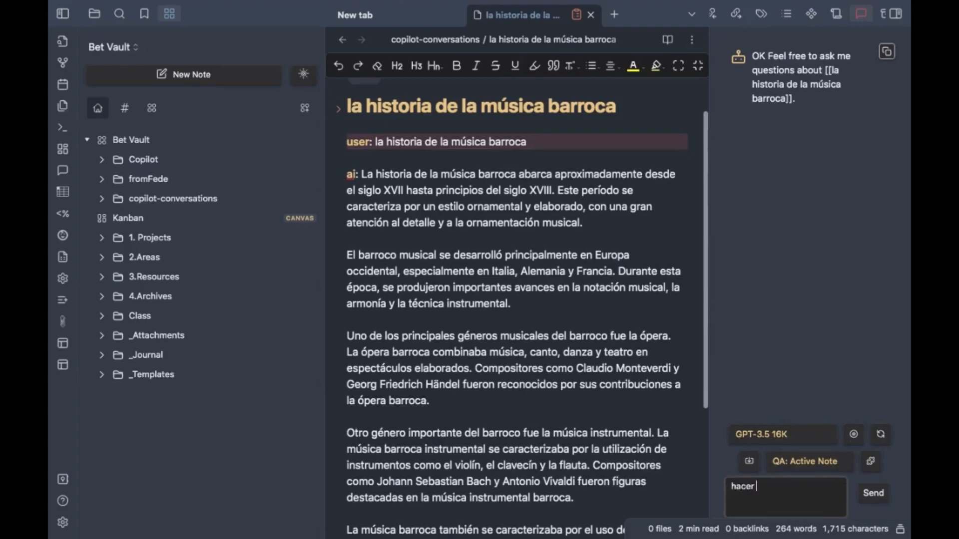
text( un esquema del texto)
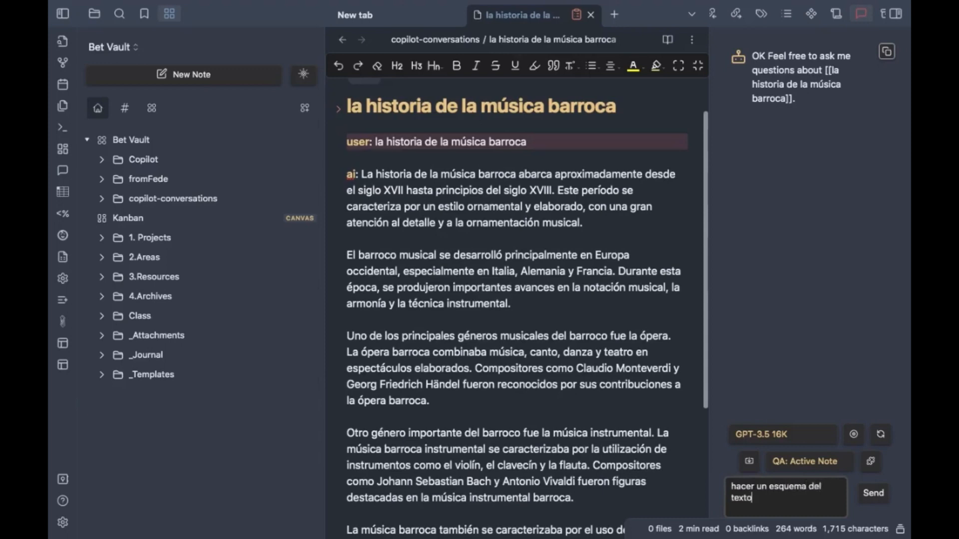
key(Return)
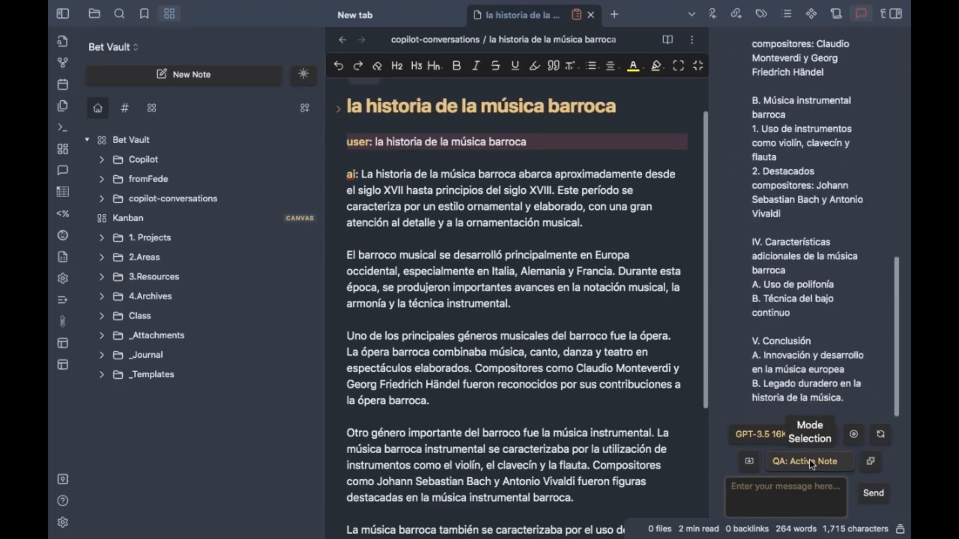
scroll(781, 299, up, 8)
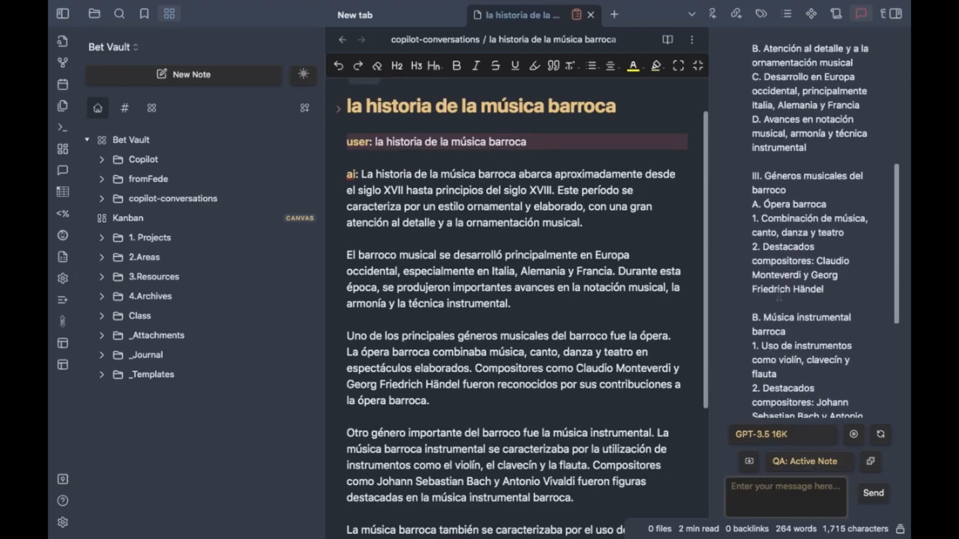
scroll(780, 299, up, 5)
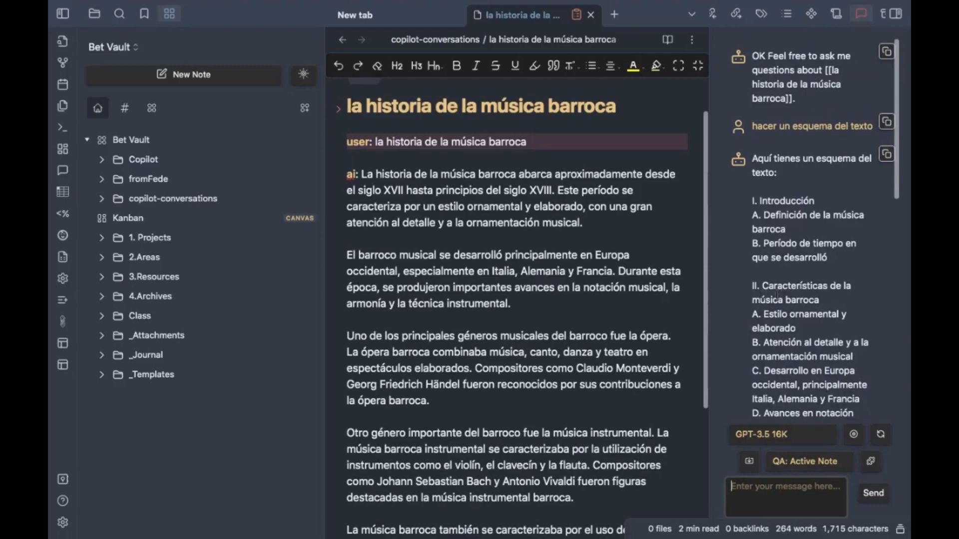
scroll(438, 252, down, 4)
scroll(438, 251, up, 5)
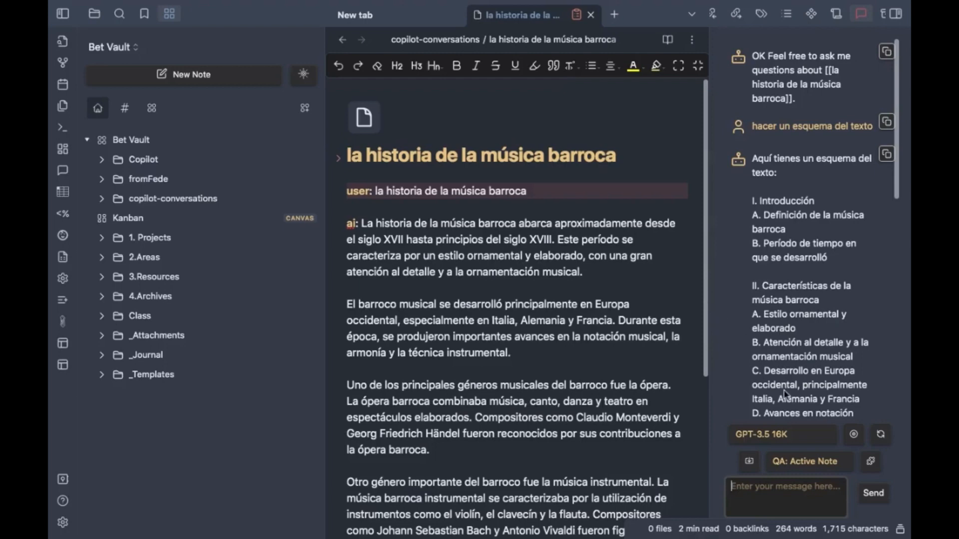
scroll(785, 395, down, 10)
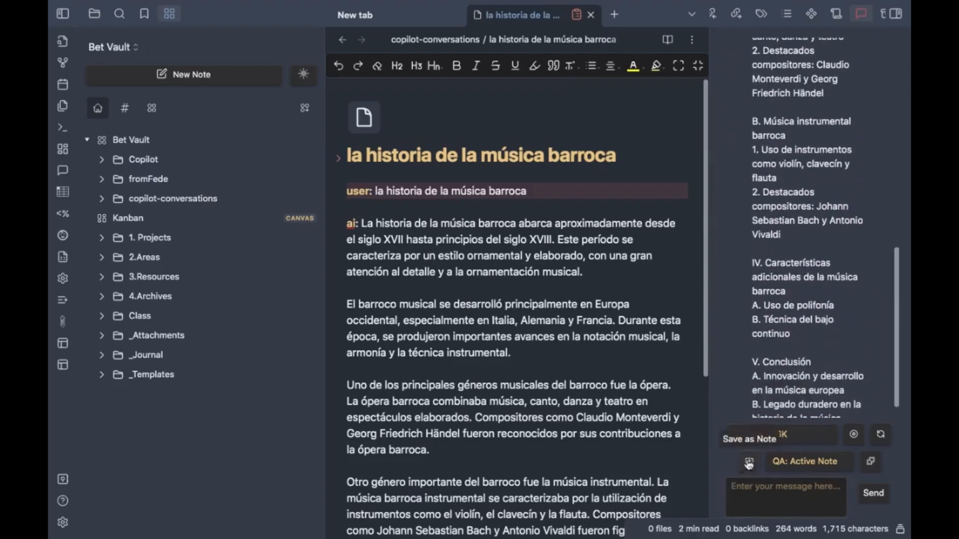
Save the outline conversation as a note and look over the saved outline from end to start
click(748, 463)
scroll(590, 374, down, 5)
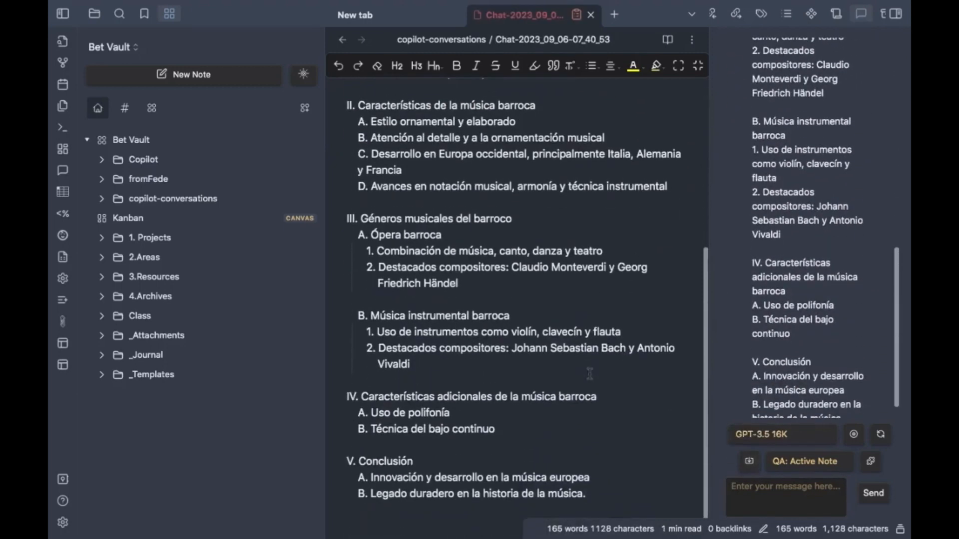
scroll(590, 373, up, 10)
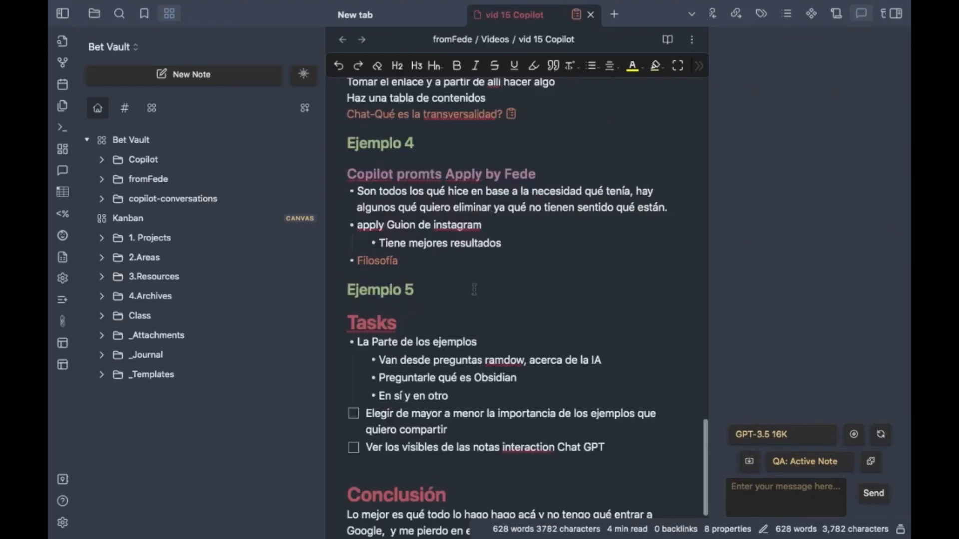
Open the Filosofía note, select its paragraph and look through the custom prompts Copilot can apply to the selection
click(378, 263)
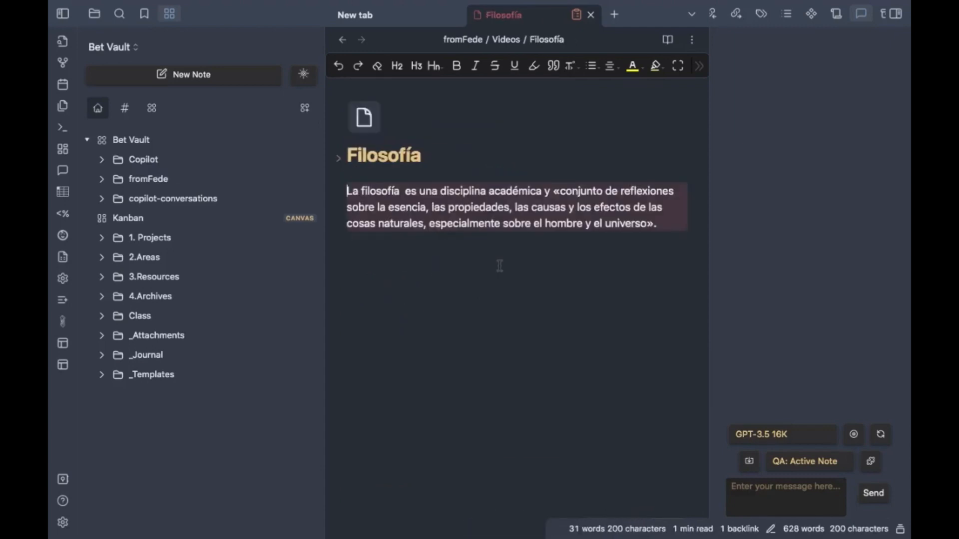
triple_click(471, 214)
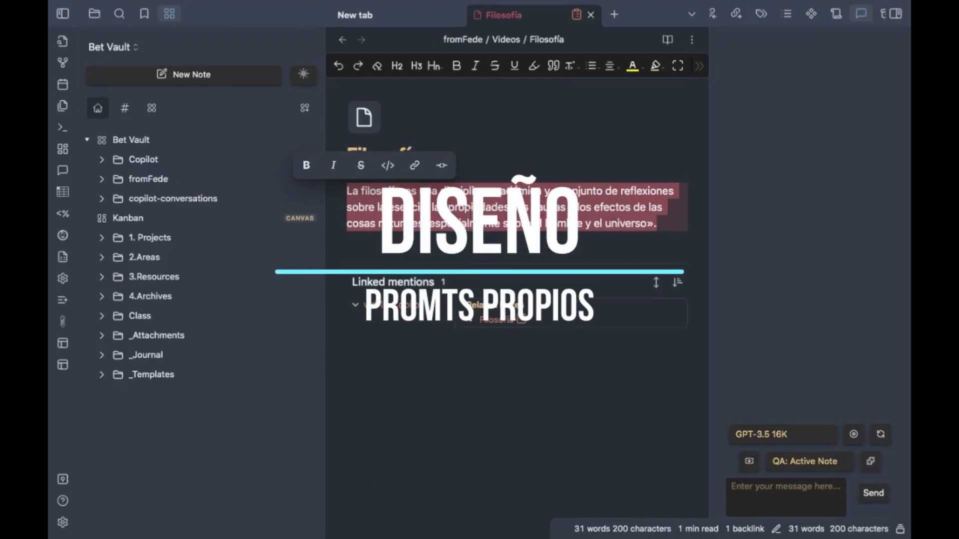
key(super+p)
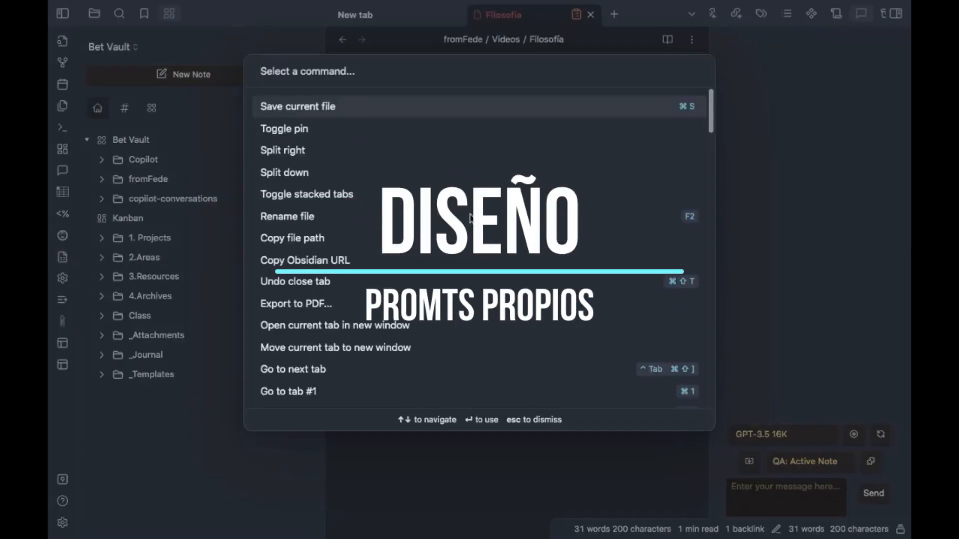
text(co)
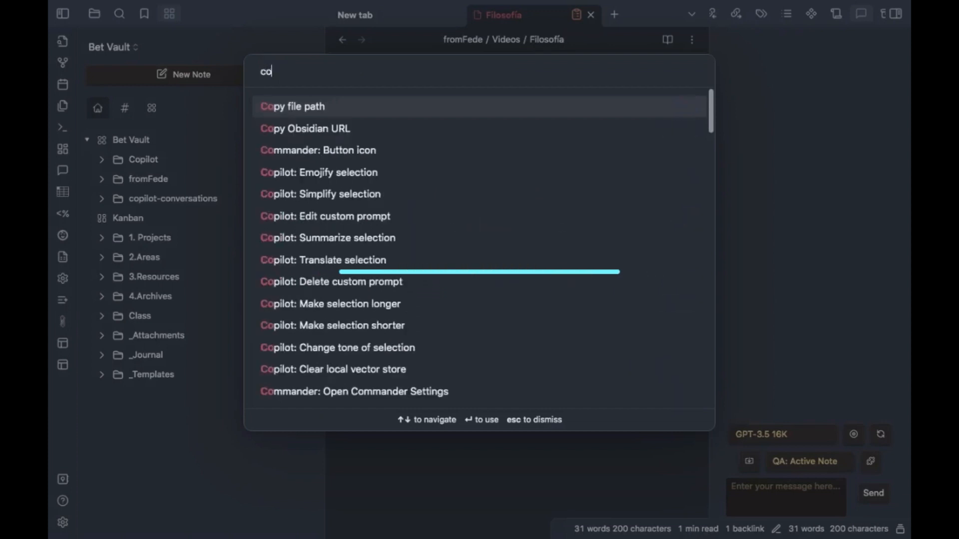
text(pilo)
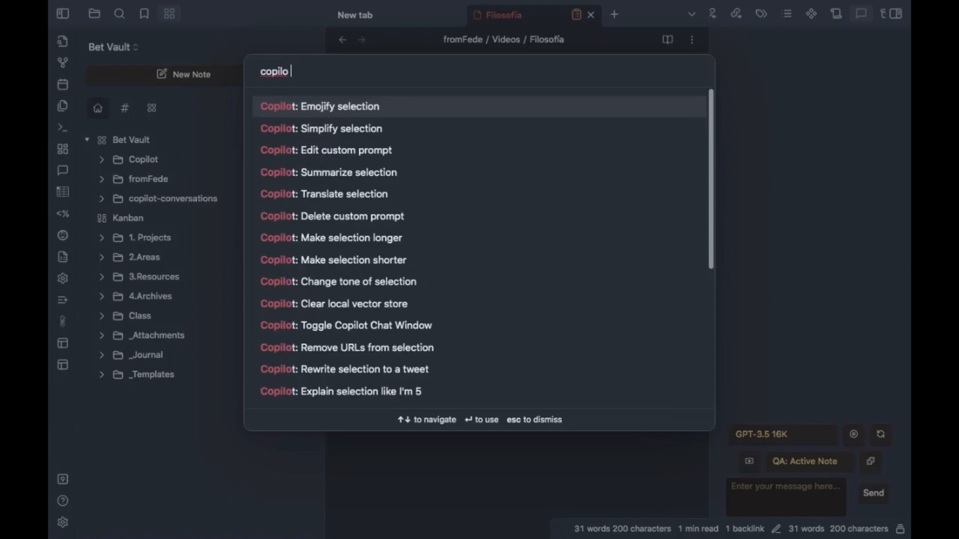
text( app)
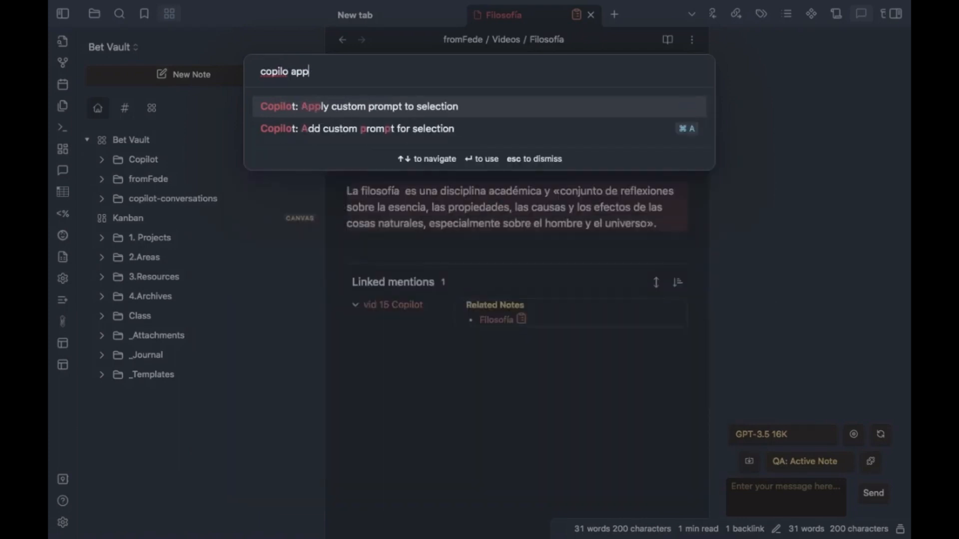
key(Return)
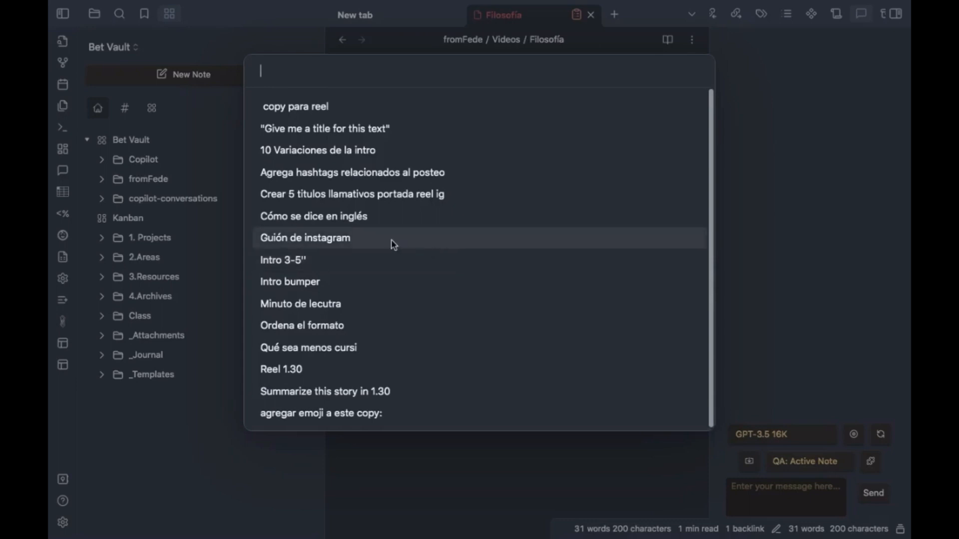
key(Escape)
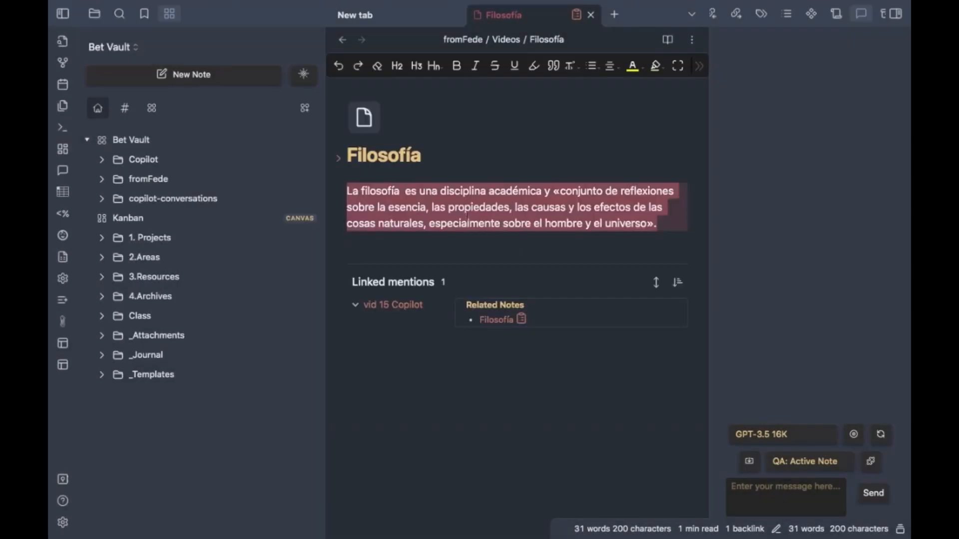
Apply the Copilot custom prompt "Guión de instagram" to the whole Filosofía paragraph and read through the generated post
click(463, 207)
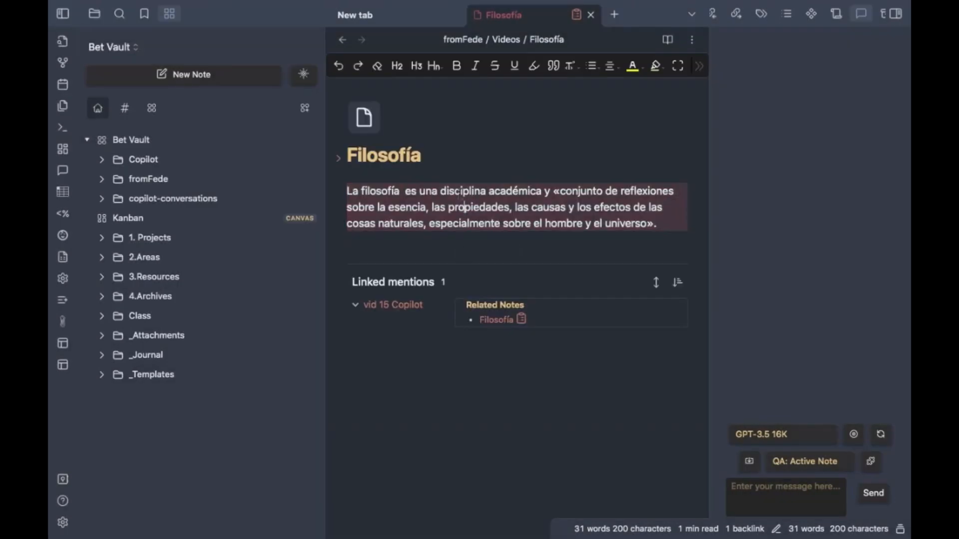
triple_click(460, 195)
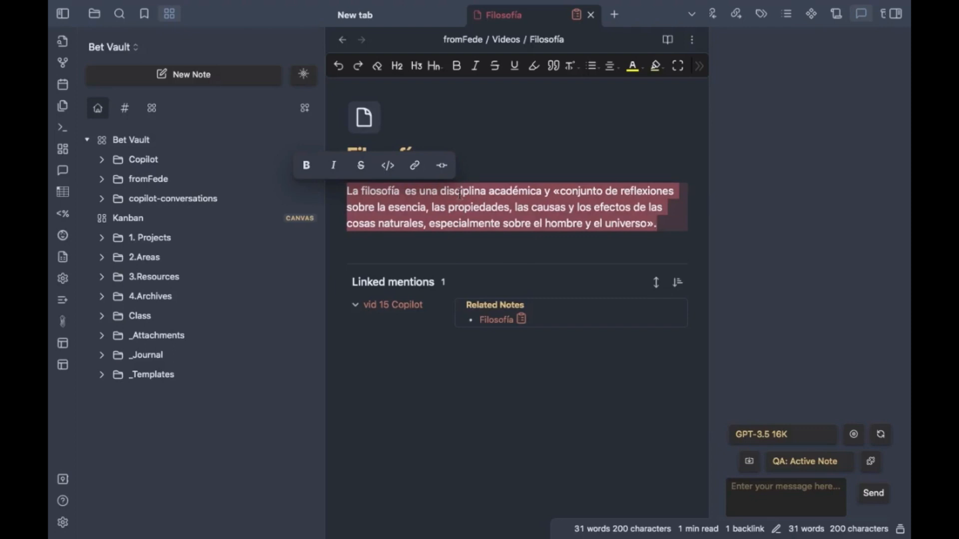
key(super+p)
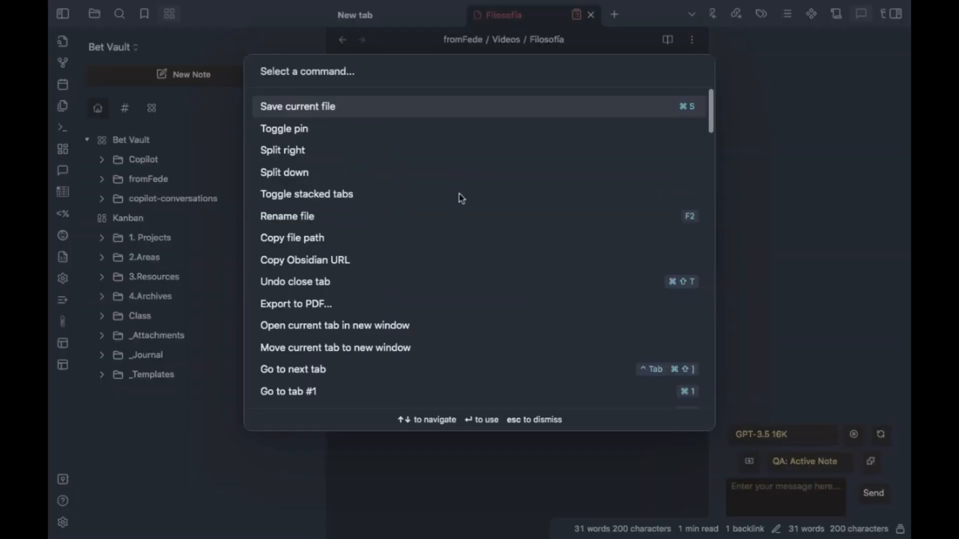
text(appl)
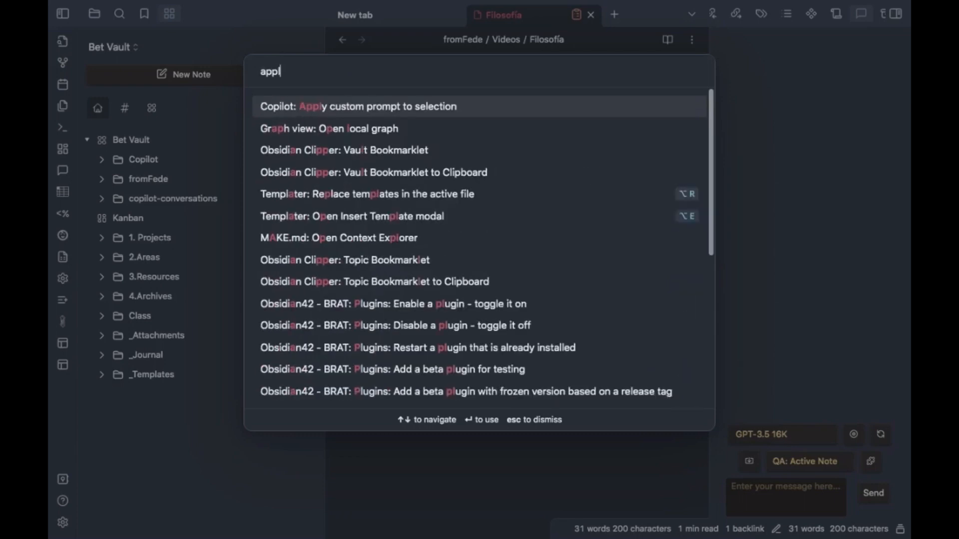
text(y)
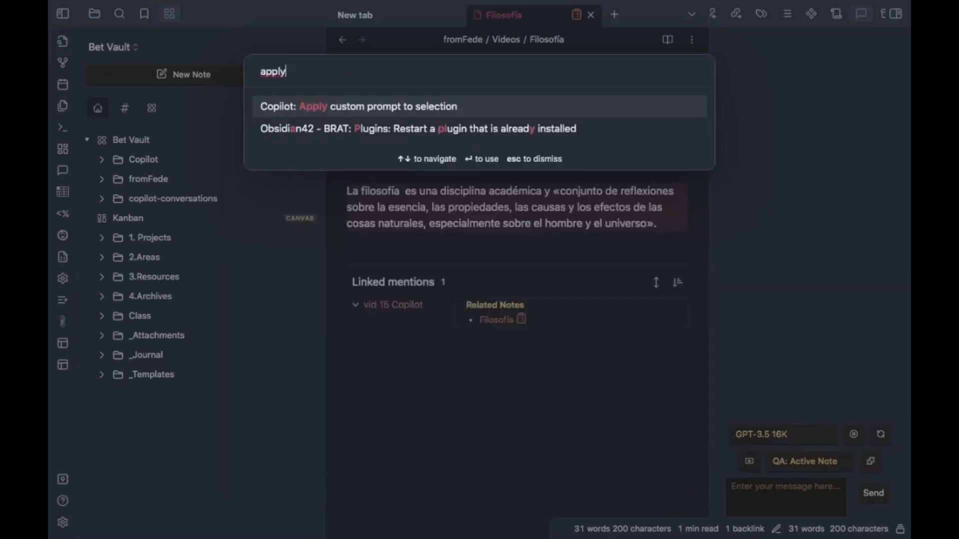
key(Return)
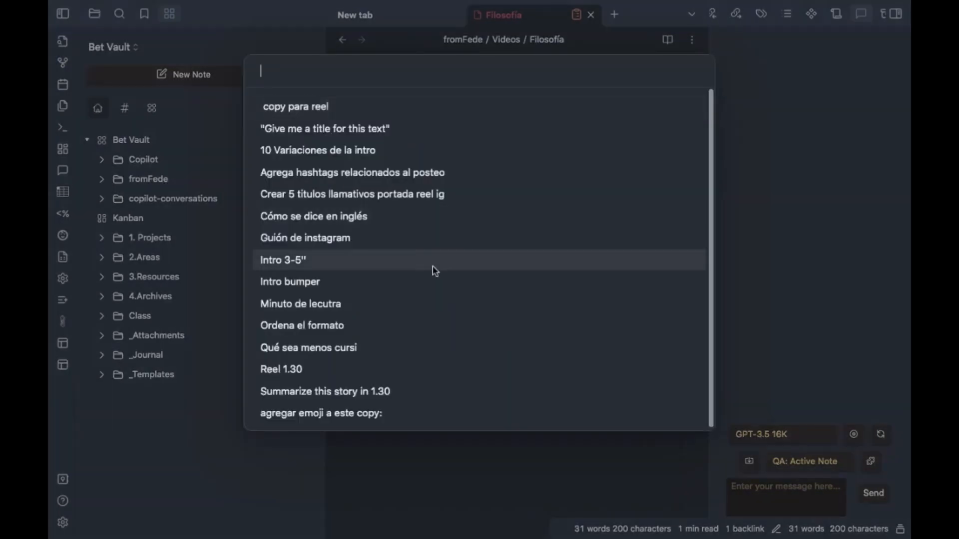
click(372, 246)
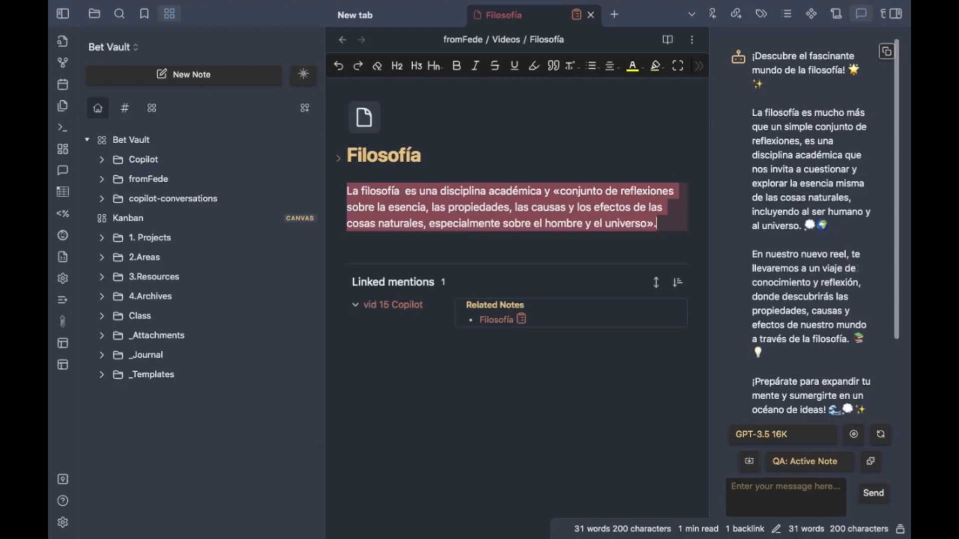
scroll(822, 267, down, 4)
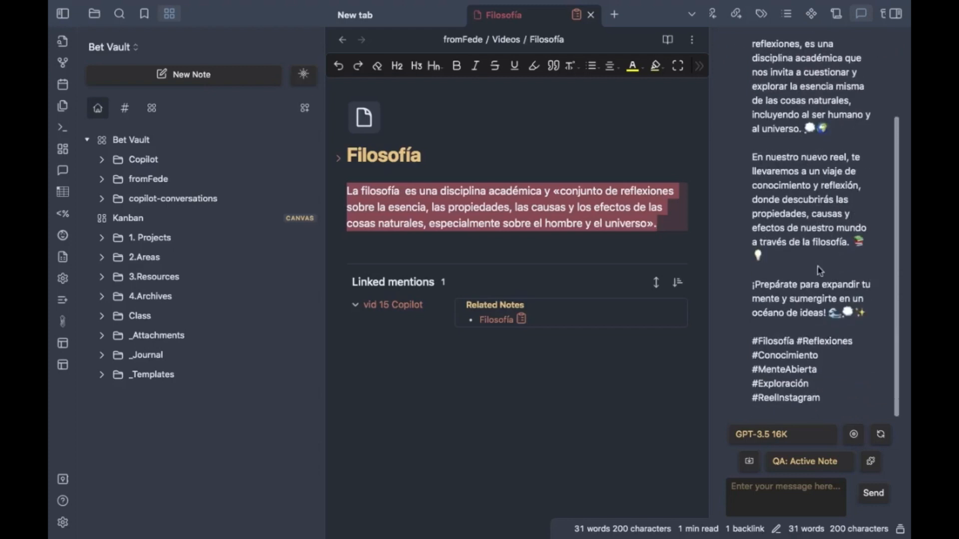
scroll(820, 270, up, 4)
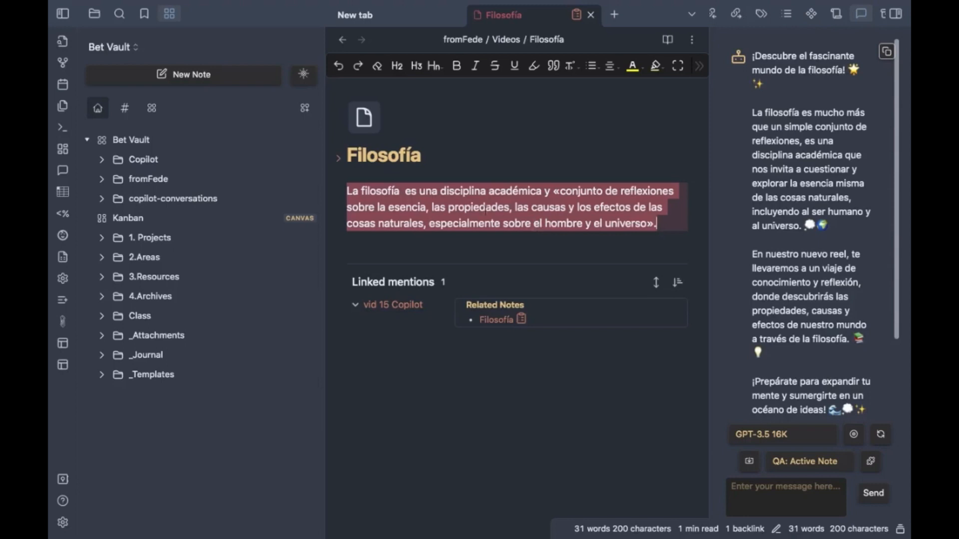
scroll(779, 315, down, 3)
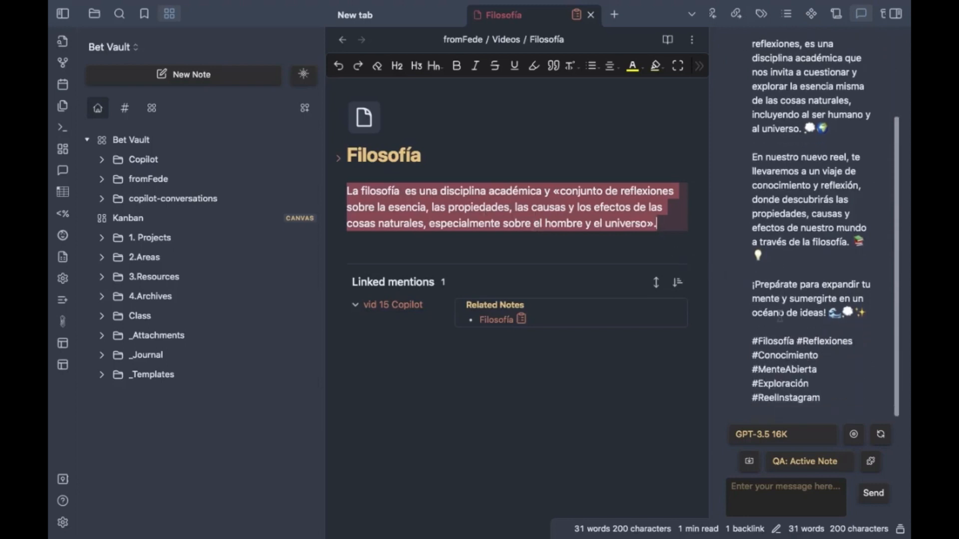
scroll(750, 299, up, 3)
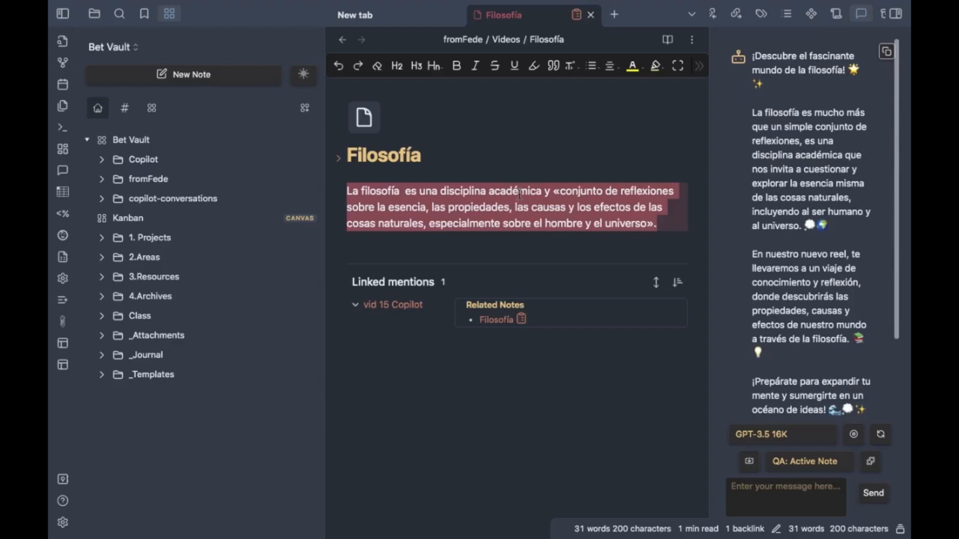
Open the Copilot custom prompt "Guión de instagram" for editing, review its wording and save it as it is
key(super+p)
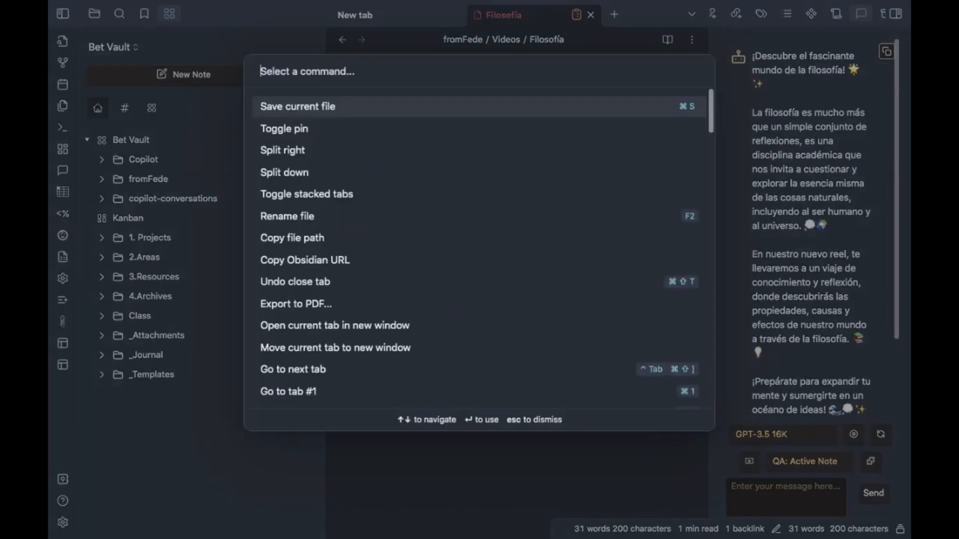
text(copilot)
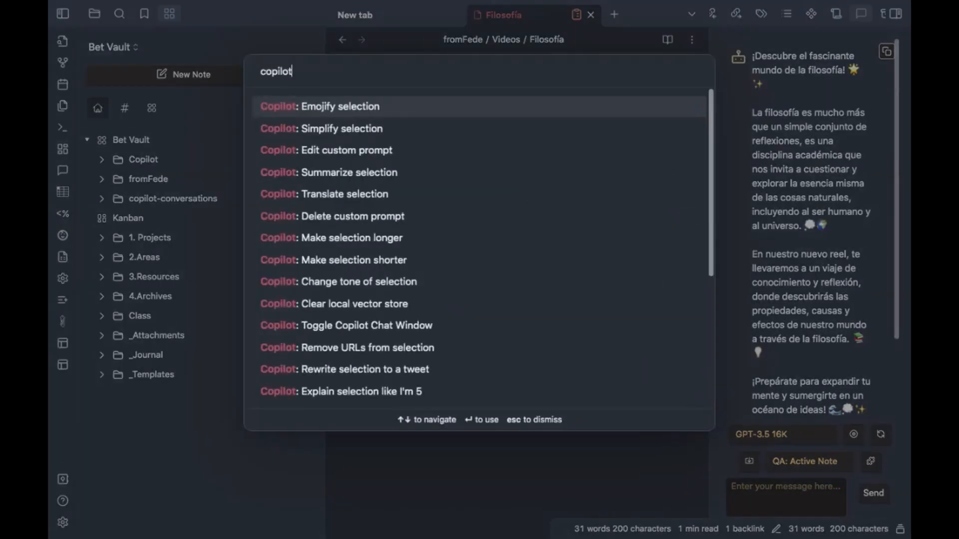
key(Down)
key(Down)
key(Return)
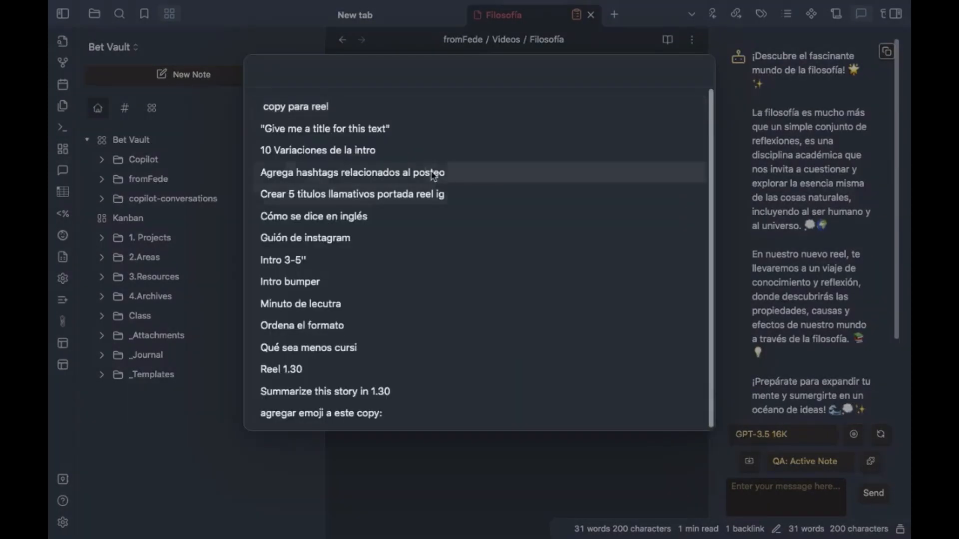
click(348, 245)
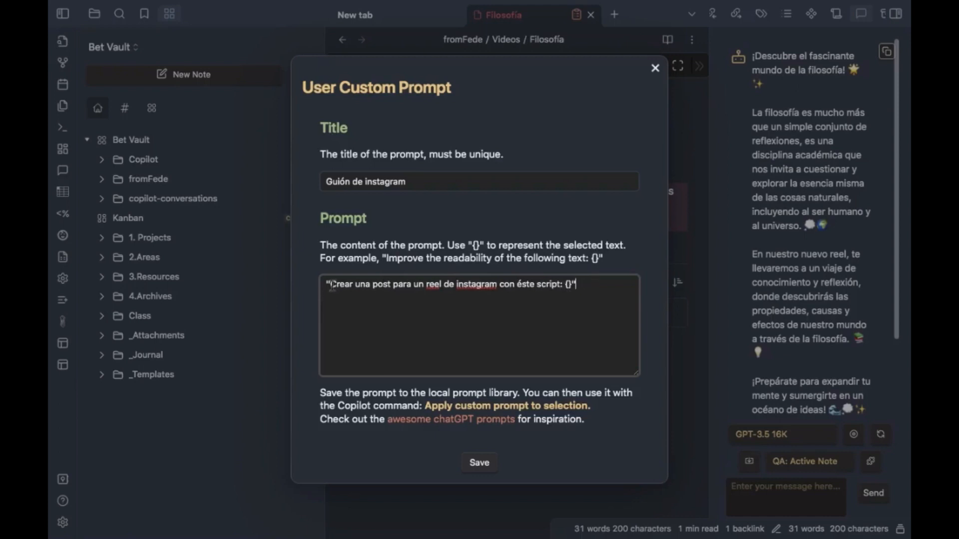
click(481, 461)
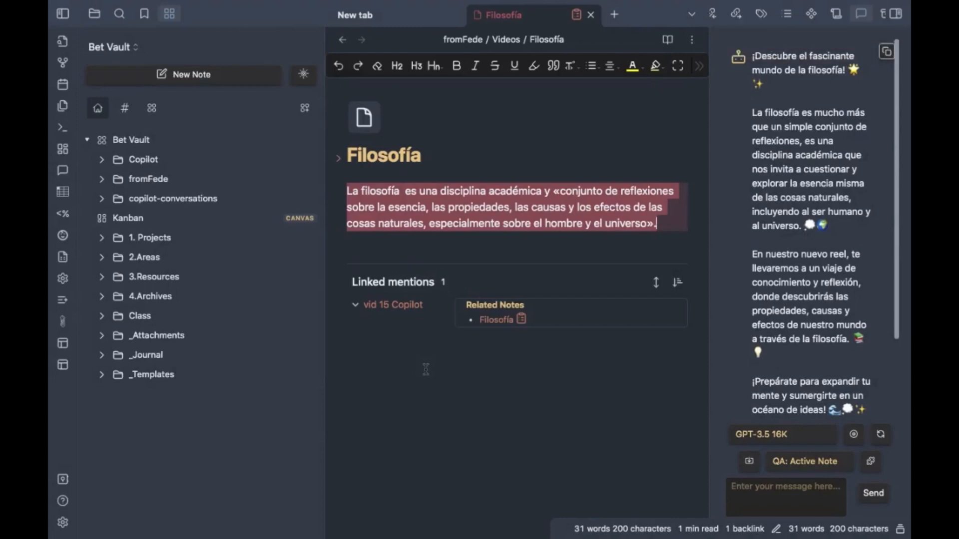
Start adding a new Copilot custom prompt for selections and title it "Script youtube"
key(super+p)
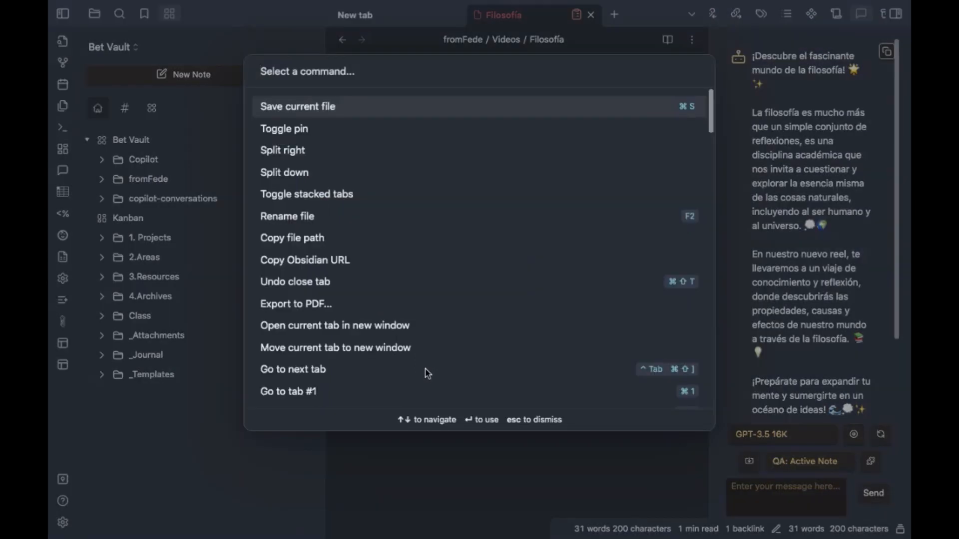
text(copi)
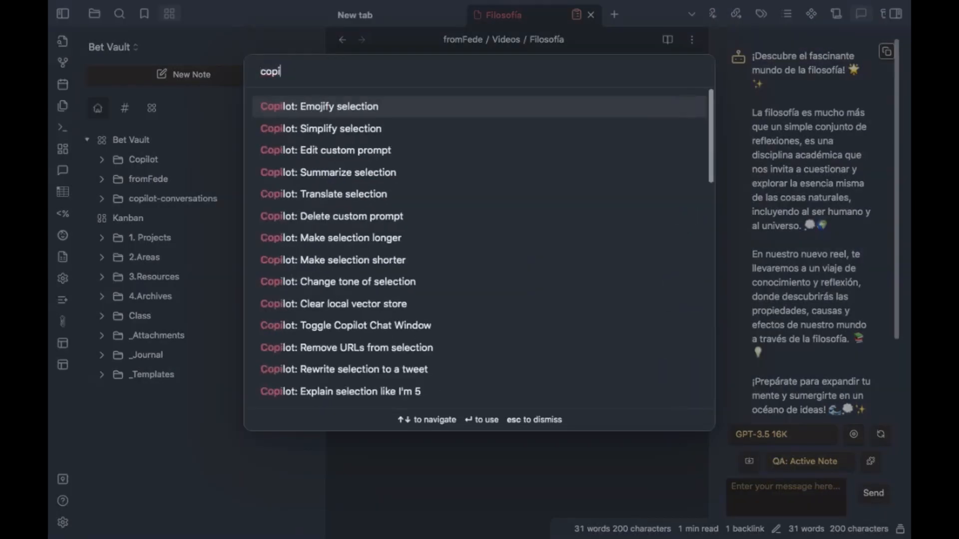
key(BackSpace)
text(ylot)
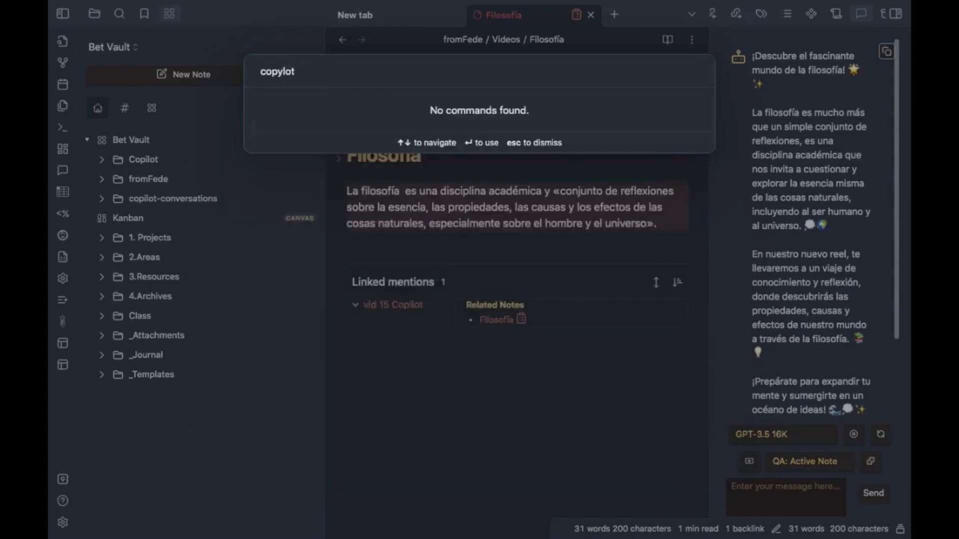
key(BackSpace)
key(BackSpace)
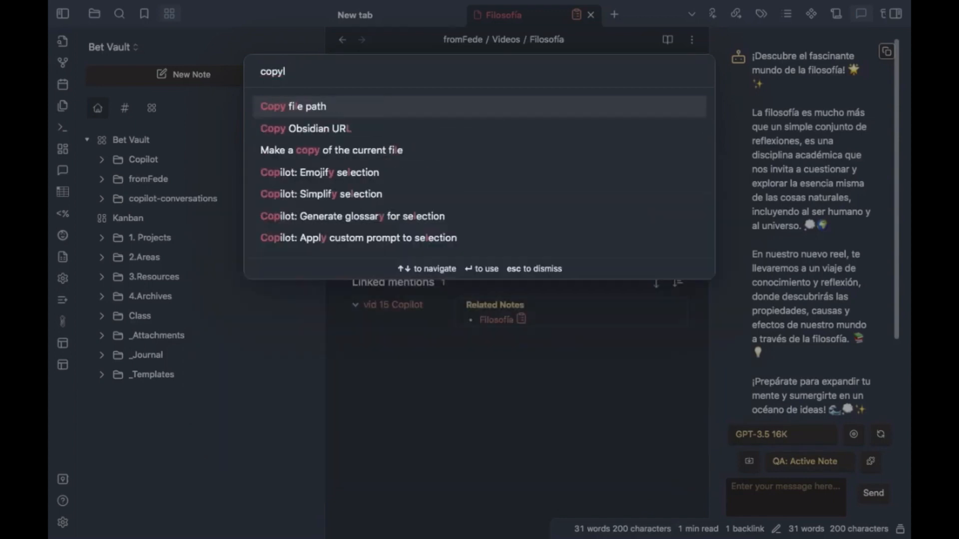
key(BackSpace)
key(BackSpace)
key(BackSpace)
key(BackSpace)
key(BackSpace)
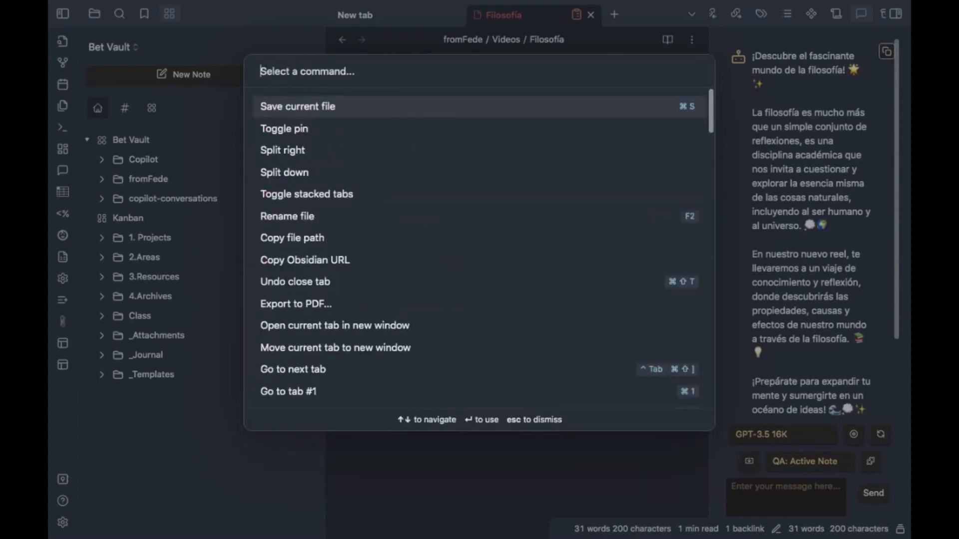
text(add co)
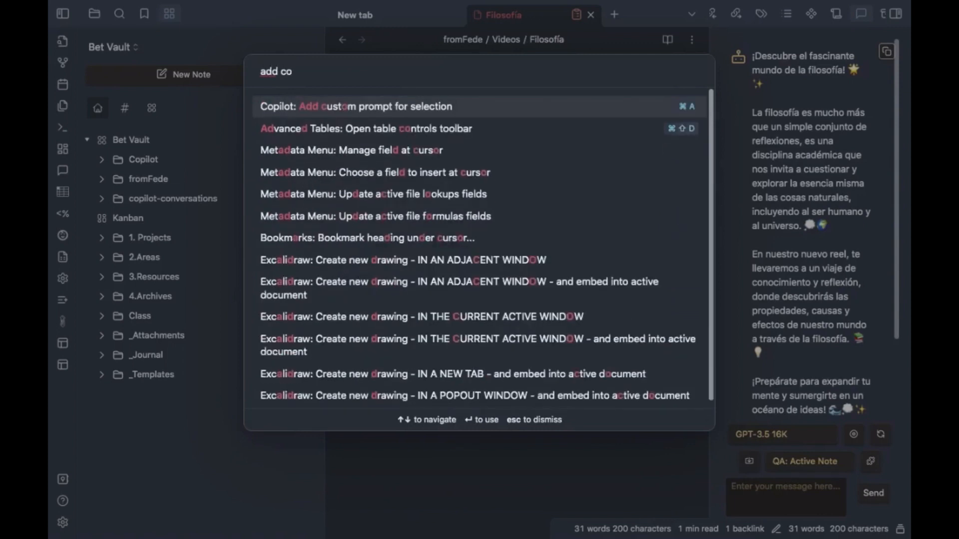
key(Return)
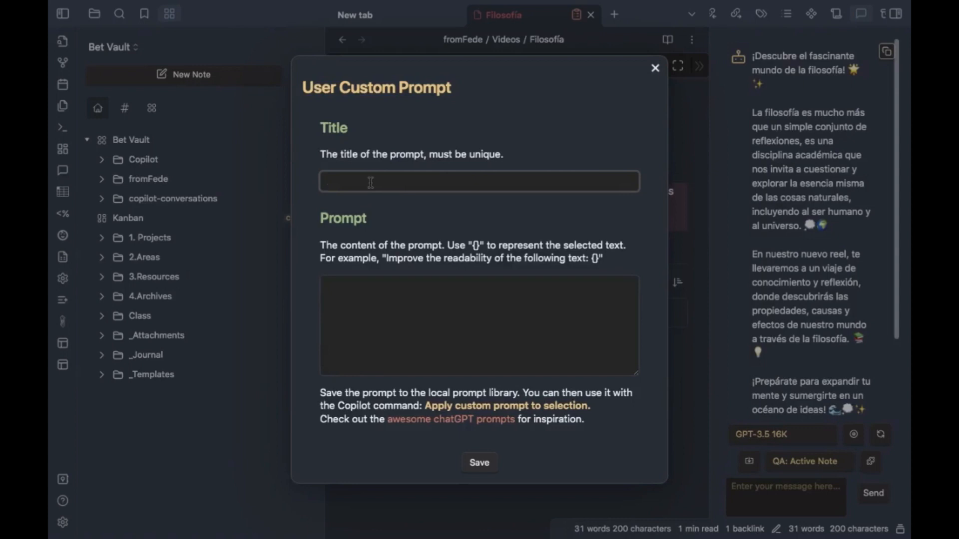
text(Script youtube)
Write the new prompt's content as "Crear un Script para youtube:", reusing the text of its title
triple_click(355, 181)
key(ctrl+c)
click(373, 281)
key(ctrl+v)
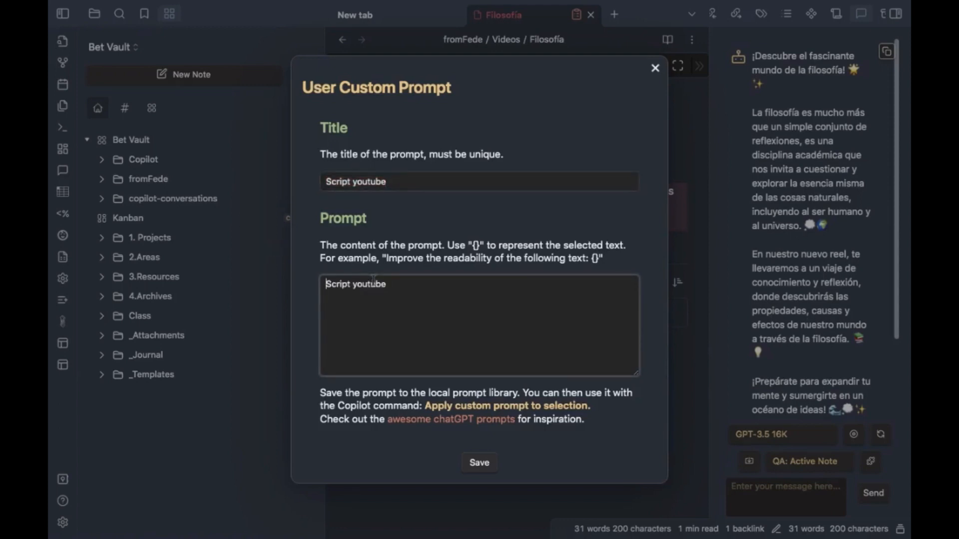
text(Crear un)
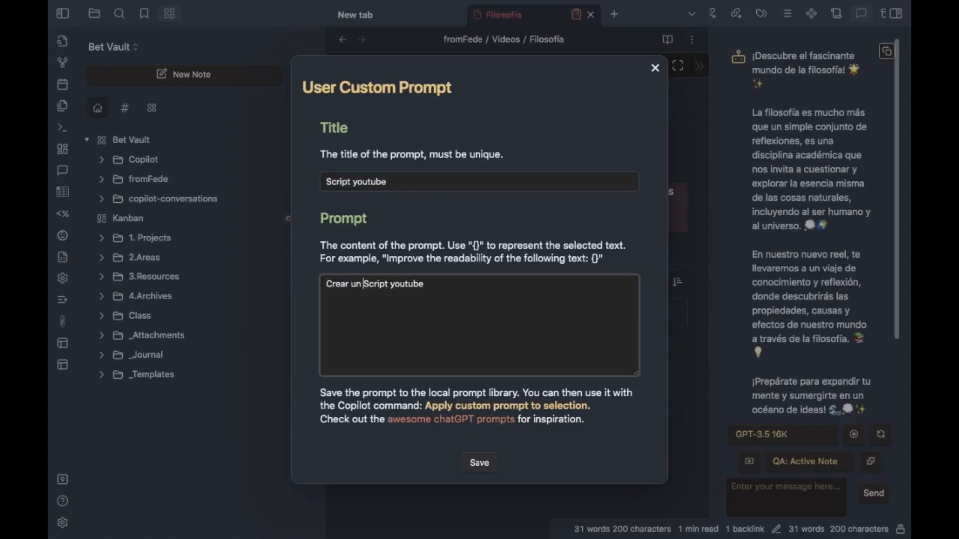
key(Right)
key(Right)
key(Right)
text(para)
text(:)
Add the {} placeholder for the selected text, enclose the whole prompt content in quotation marks and save the custom prompt
click(435, 265)
click(460, 285)
text({}")
click(326, 285)
text(")
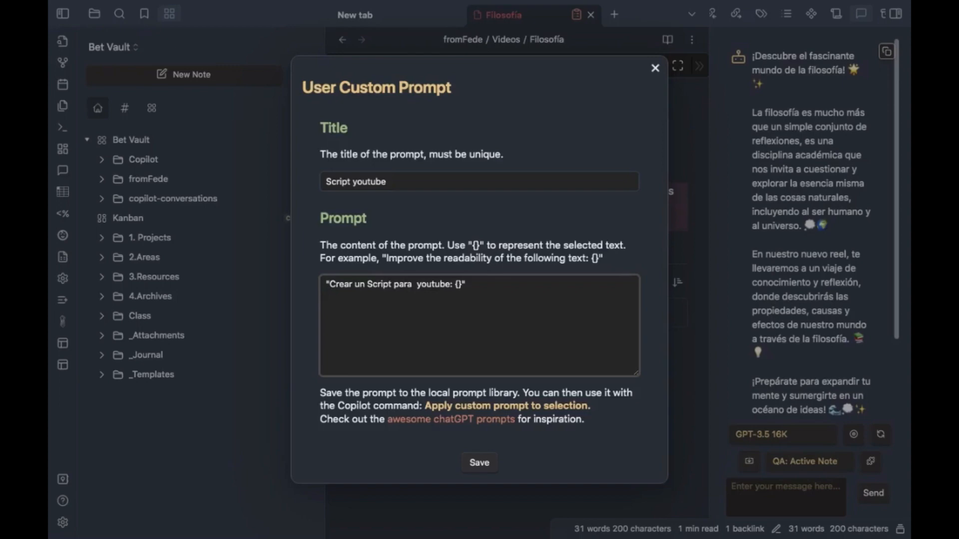
click(483, 462)
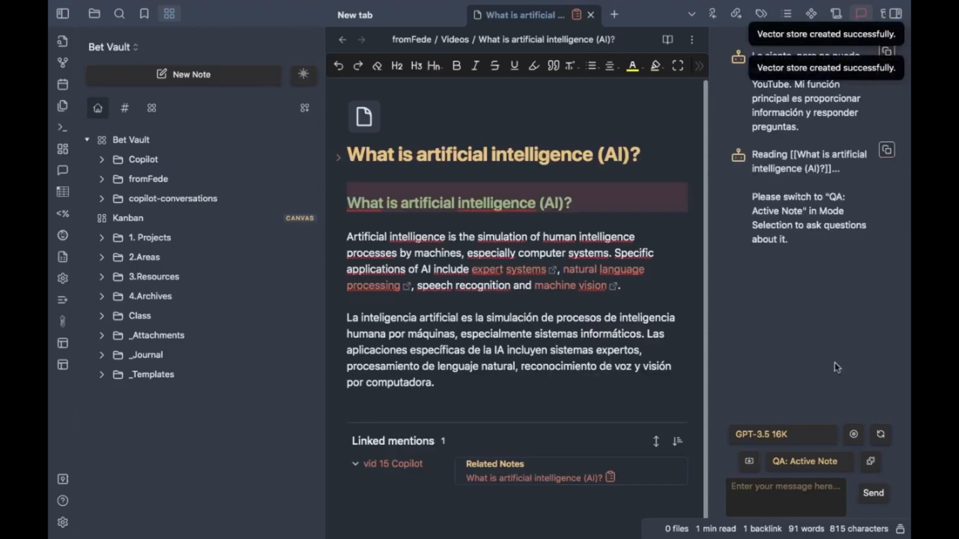
Clear the Copilot chat and set its mode to Conversation
click(873, 434)
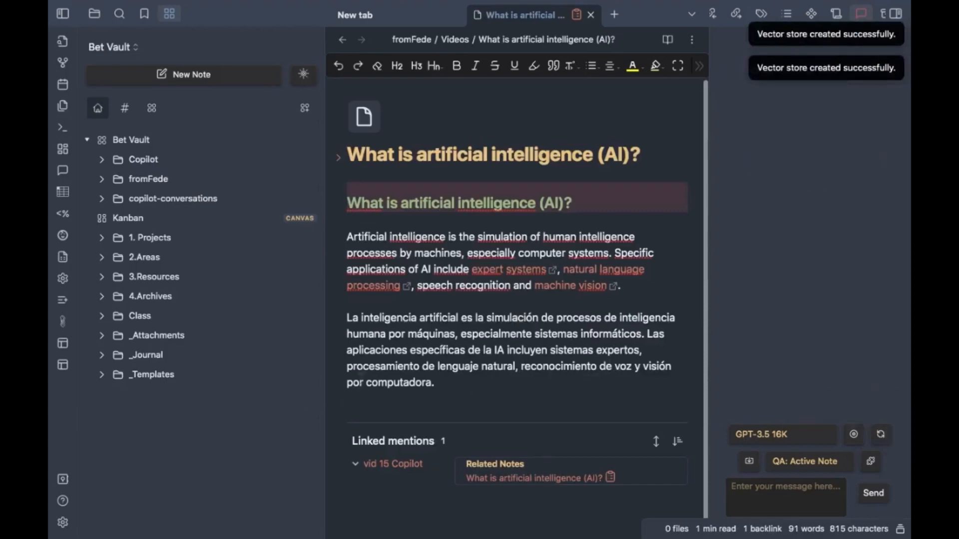
click(810, 461)
click(799, 448)
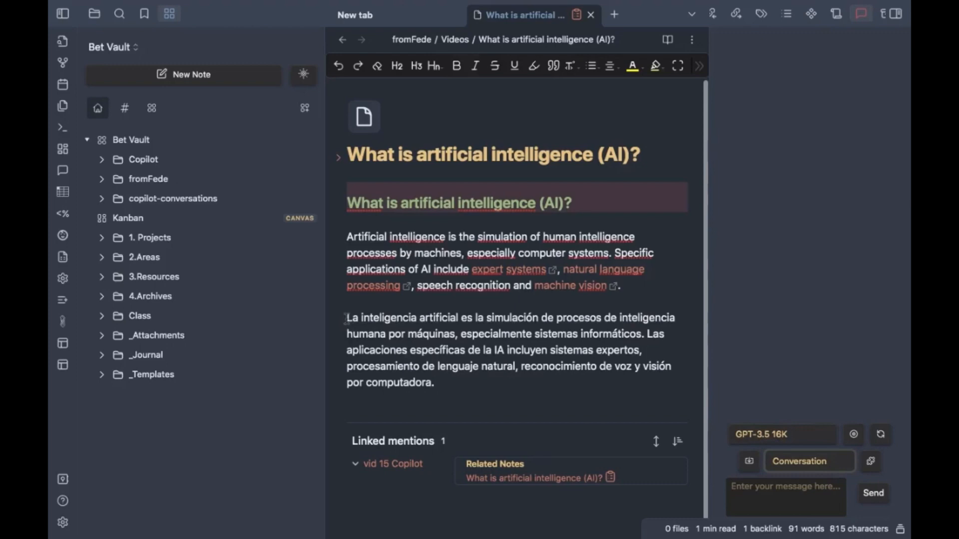
Select the Spanish paragraph in the "What is artificial intelligence (AI)?" note and bring up the command list
drag(345, 319, 475, 383)
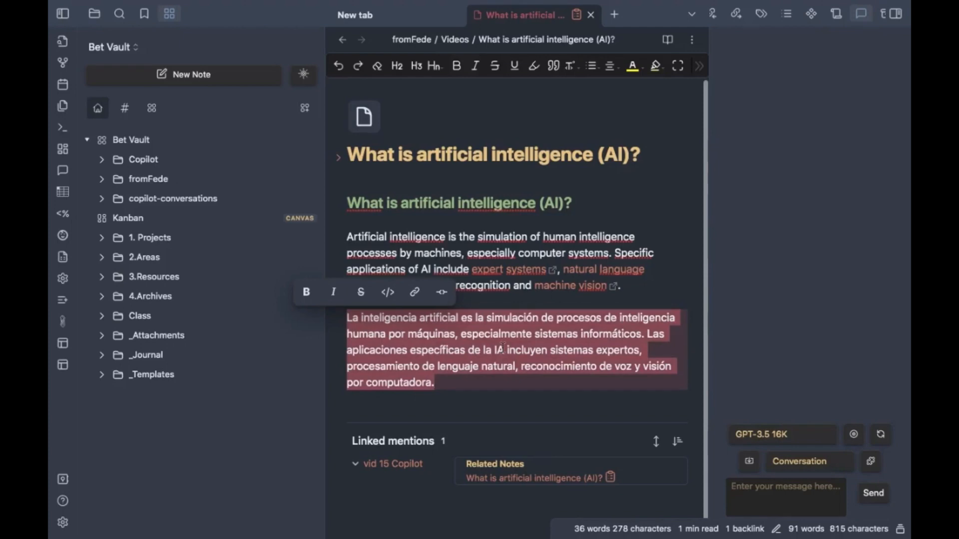
key(super+p)
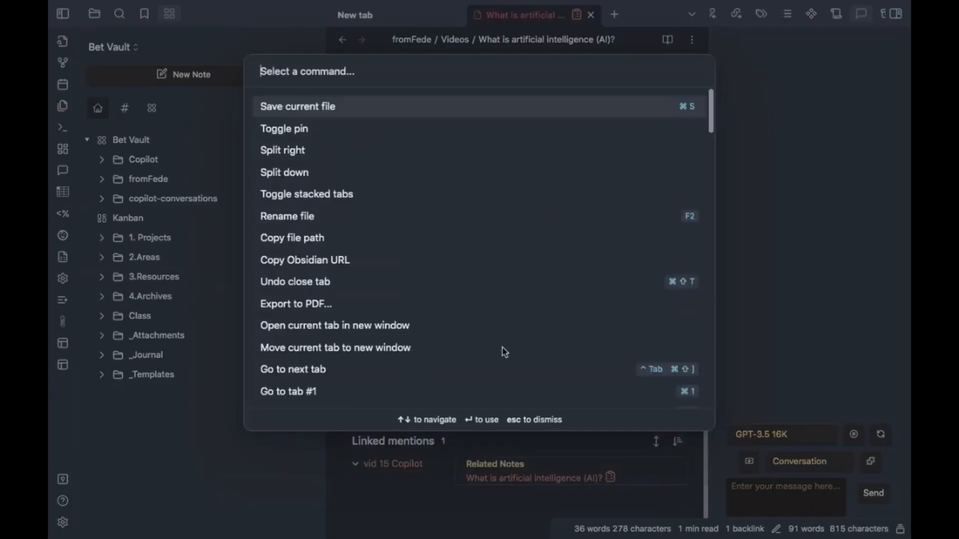
text(co)
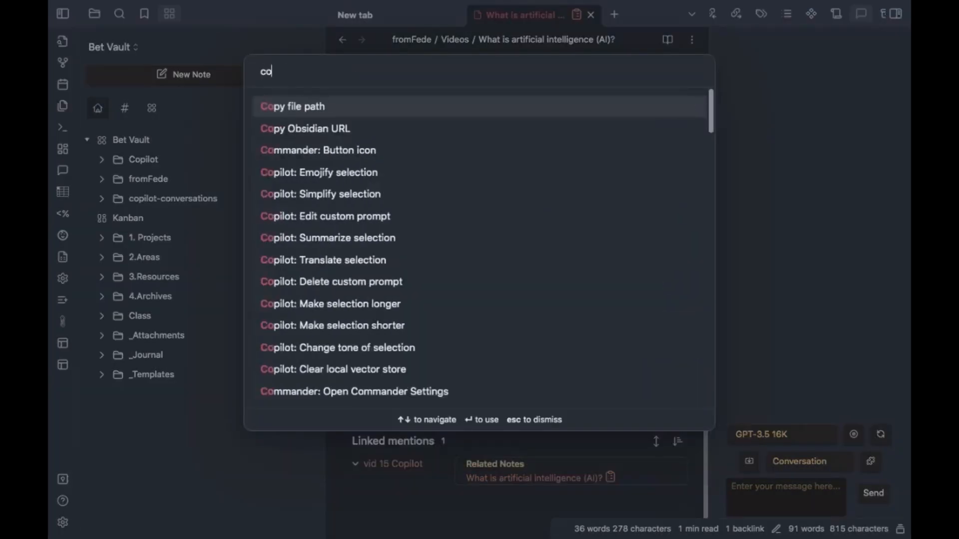
text(pilot)
key(BackSpace)
key(BackSpace)
key(BackSpace)
key(BackSpace)
key(BackSpace)
key(BackSpace)
key(BackSpace)
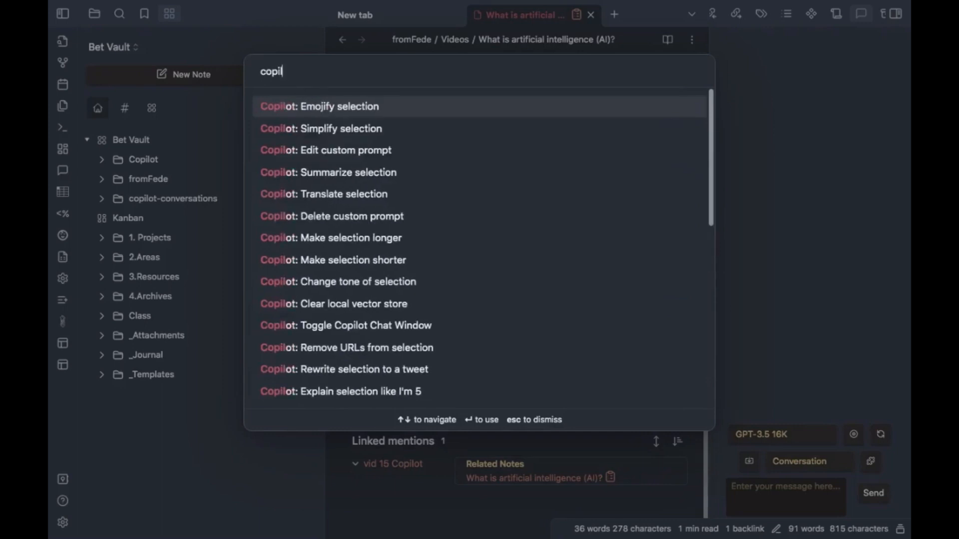
Apply the Copilot custom prompt "Script youtube" to the selected Spanish paragraph
text(app)
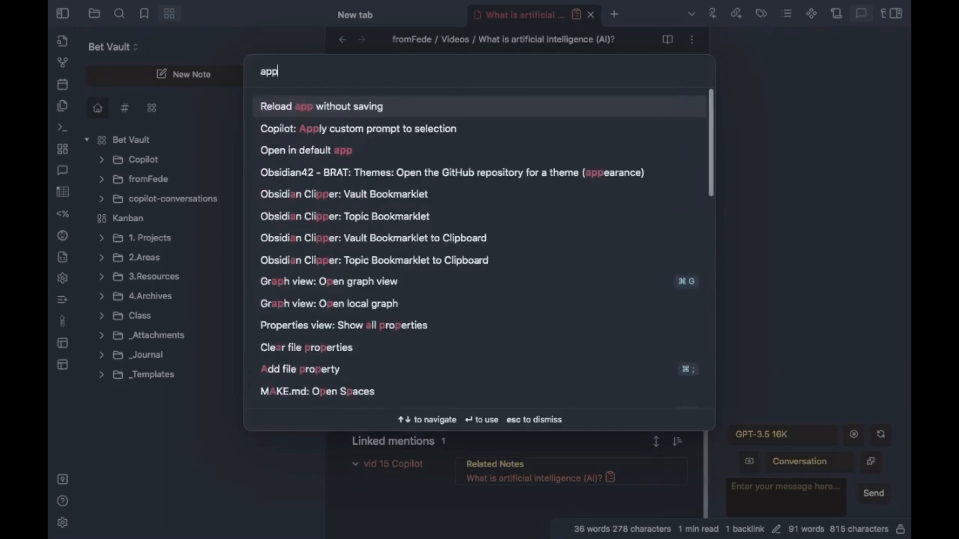
text(y)
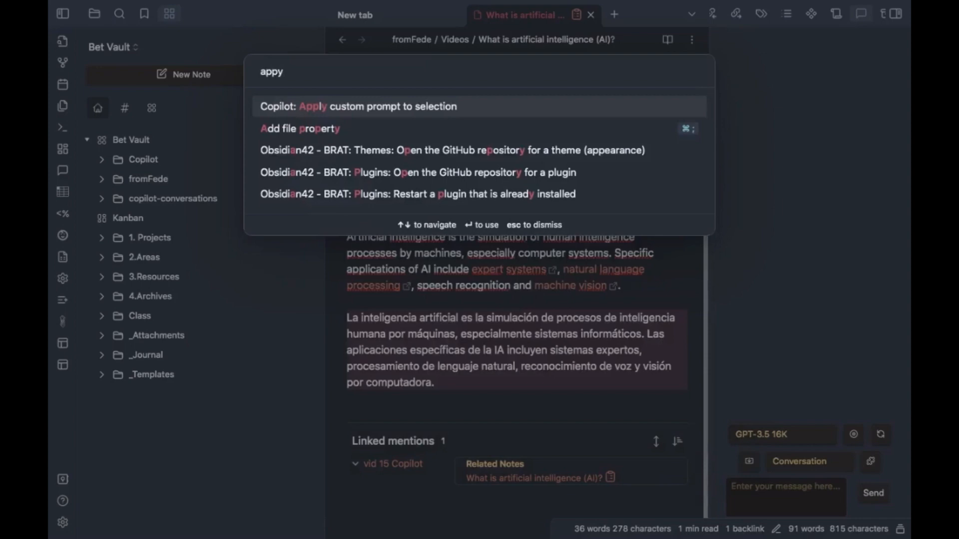
key(Return)
key(Up)
key(Up)
key(Up)
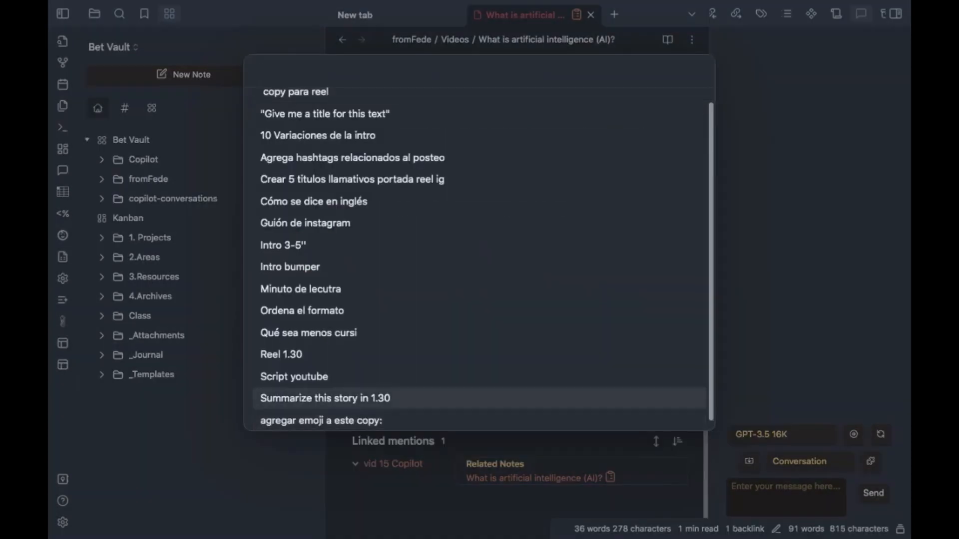
key(Return)
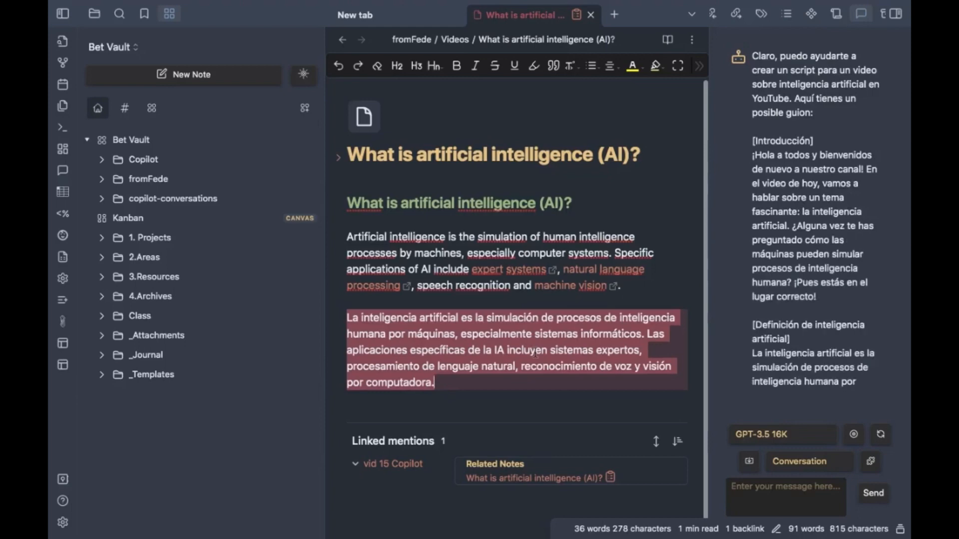
Review the generated YouTube script in the chat, save the conversation as a note and look through that note
scroll(781, 322, down, 5)
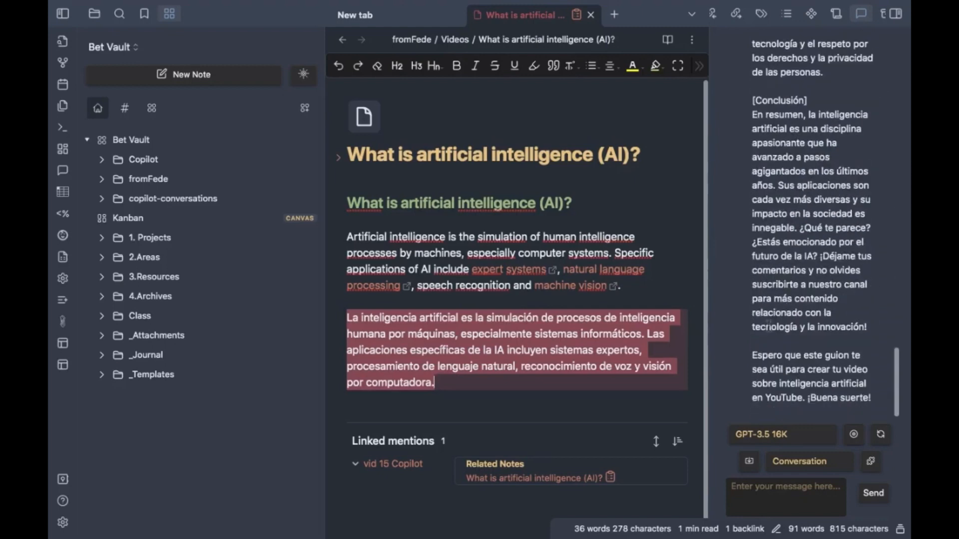
scroll(770, 326, up, 20)
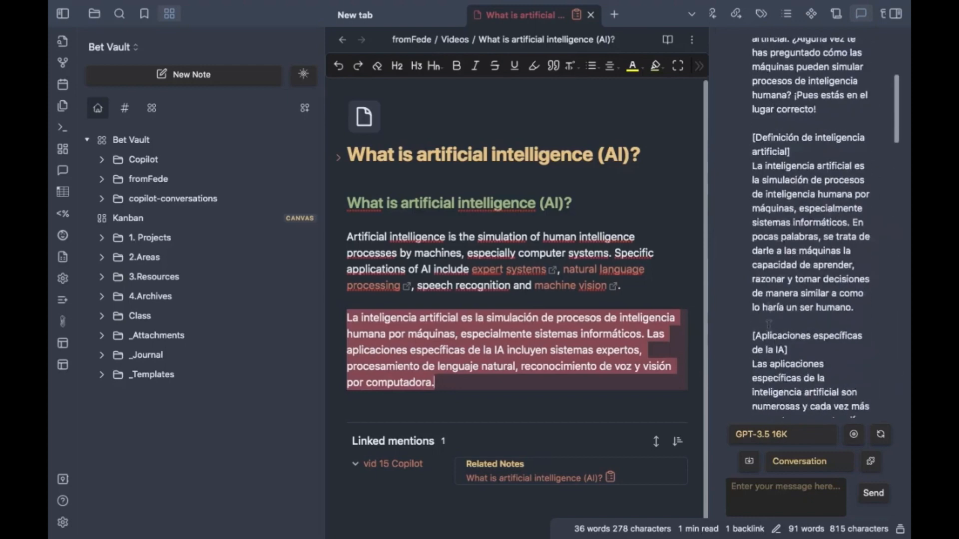
scroll(770, 324, down, 20)
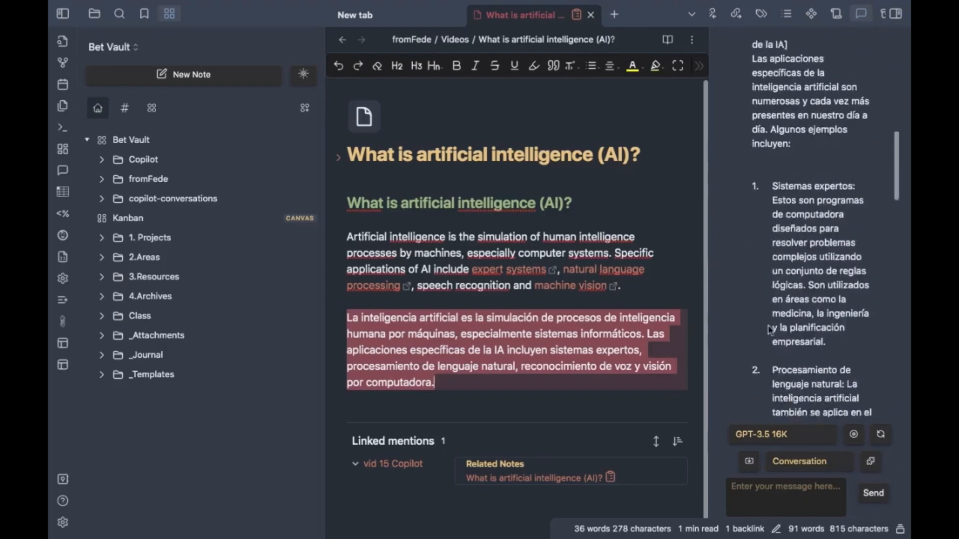
click(535, 383)
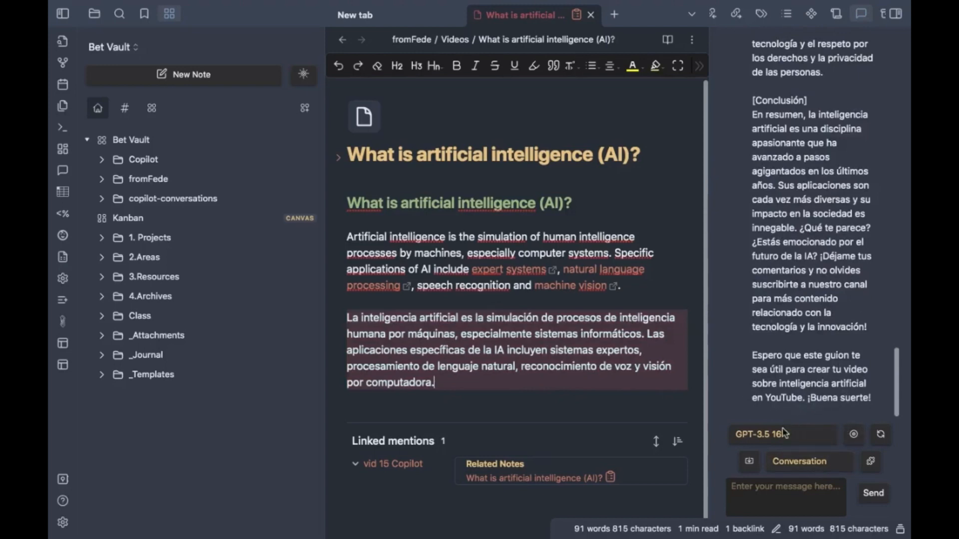
click(751, 461)
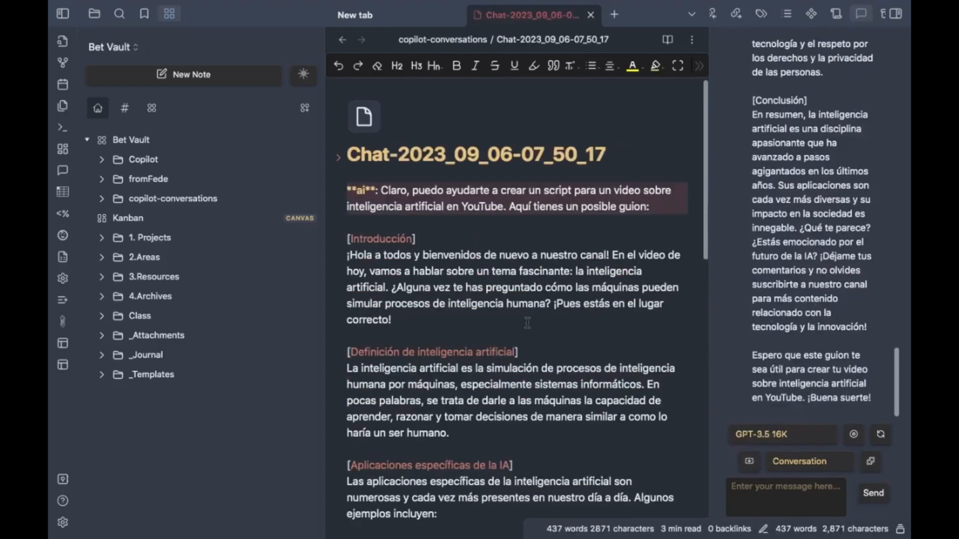
scroll(523, 323, down, 3)
scroll(522, 325, up, 3)
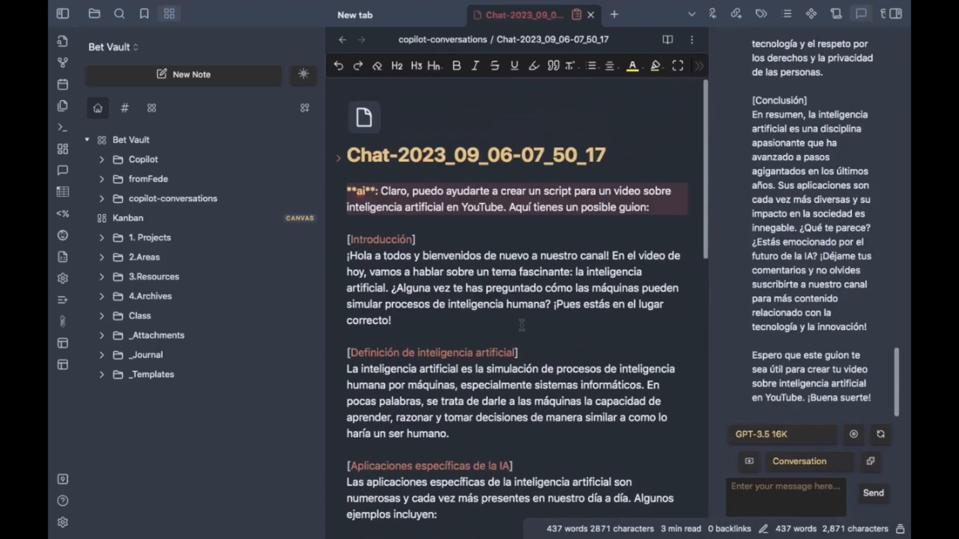
scroll(522, 325, down, 10)
scroll(522, 325, up, 10)
Go back to the "vid 15 Copilot" note and read through its examples, tasks and conclusion, checking the generated script in the chat
key(alt+super+Left)
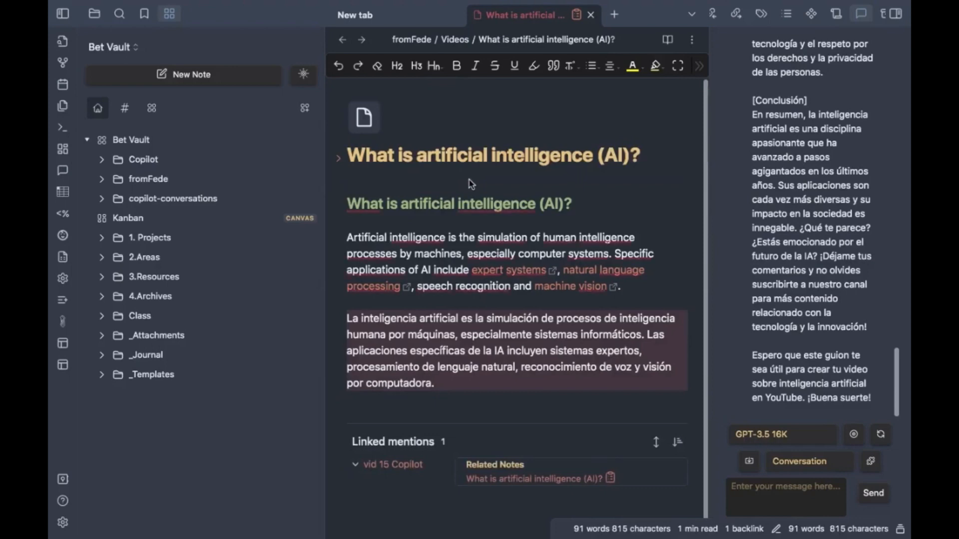
key(alt+super+Left)
scroll(464, 231, down, 5)
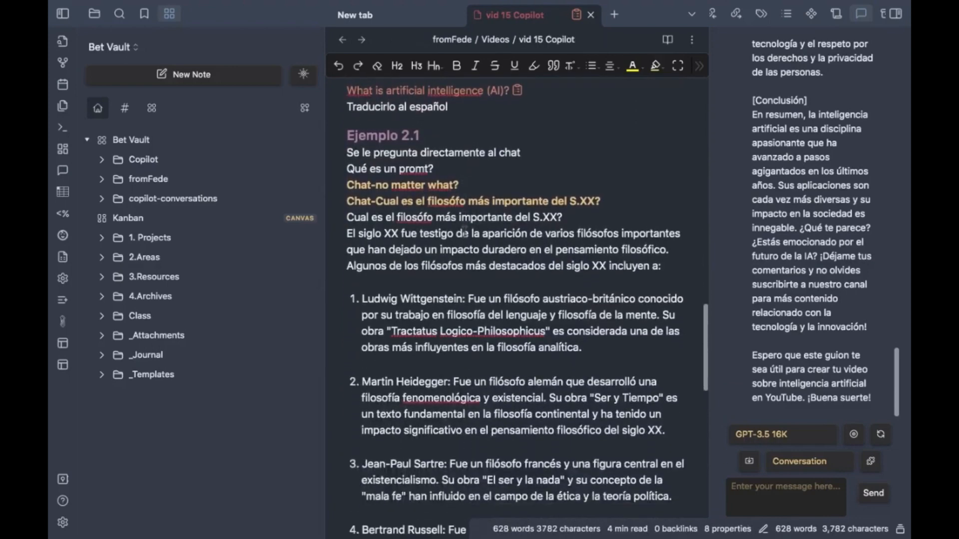
scroll(464, 231, down, 2)
scroll(479, 250, up, 10)
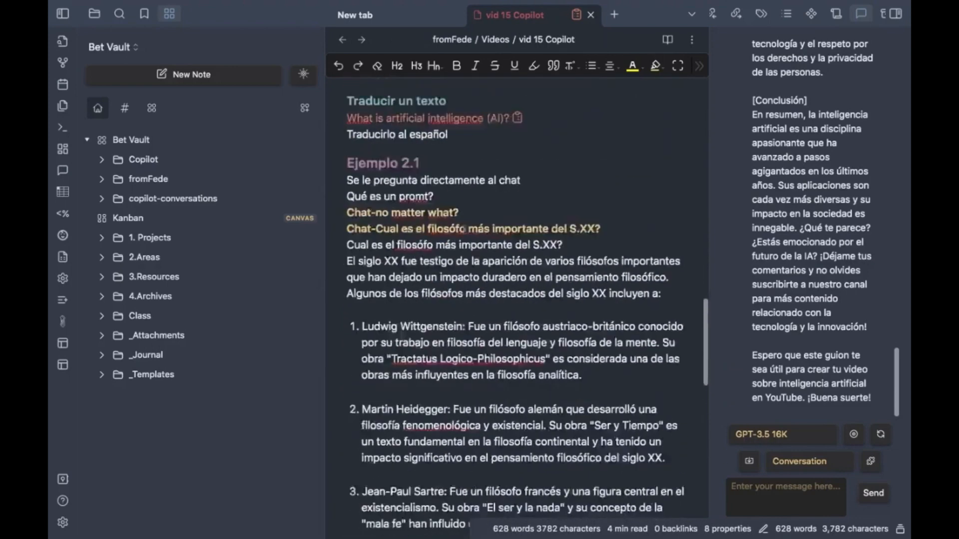
scroll(497, 262, down, 5)
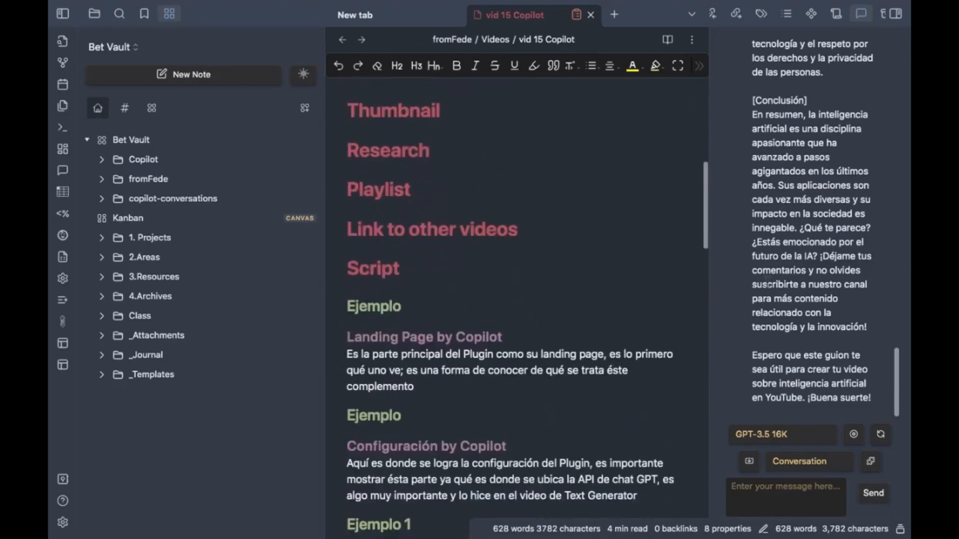
scroll(766, 284, up, 6)
scroll(766, 283, up, 10)
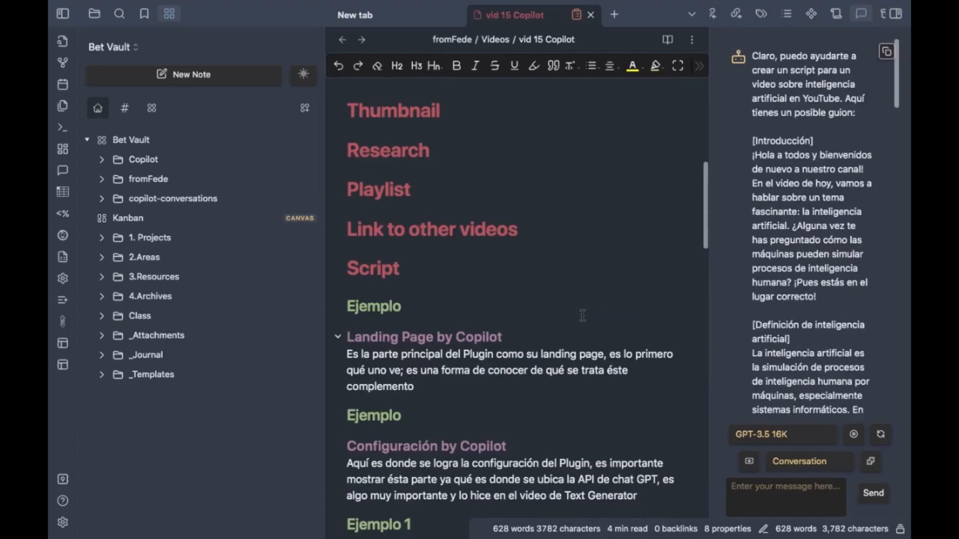
scroll(582, 315, down, 20)
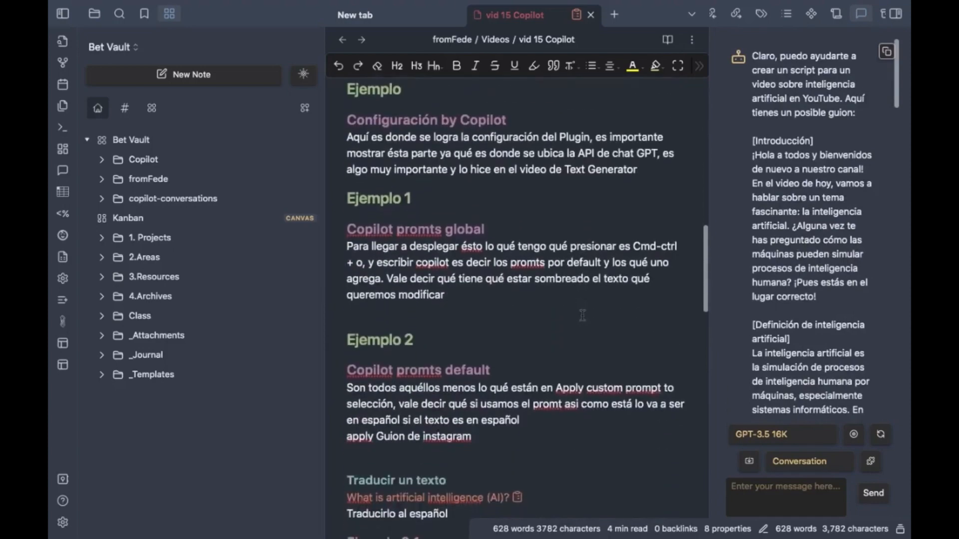
scroll(582, 315, down, 5)
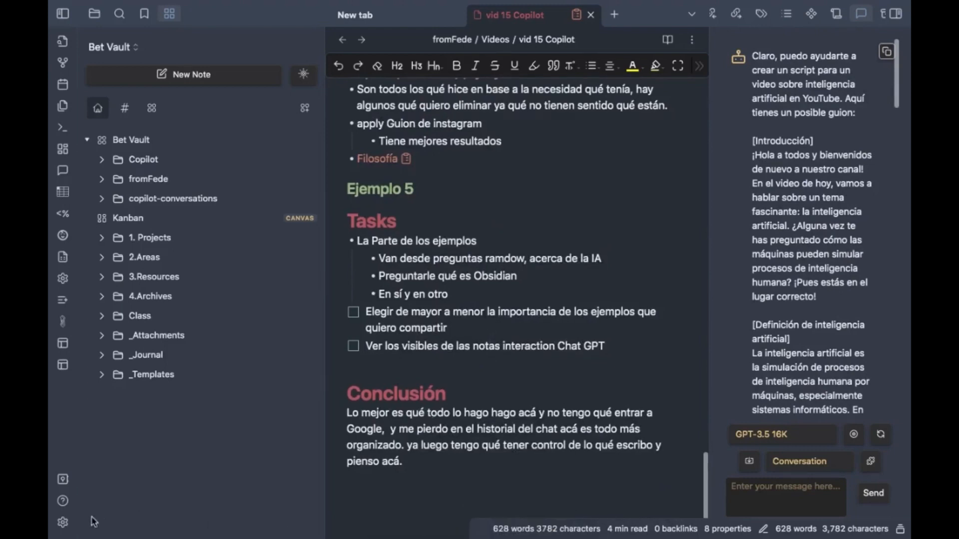
Open the Copilot plugin settings and switch to Google Chrome to view the OpenAI API keys page
click(63, 522)
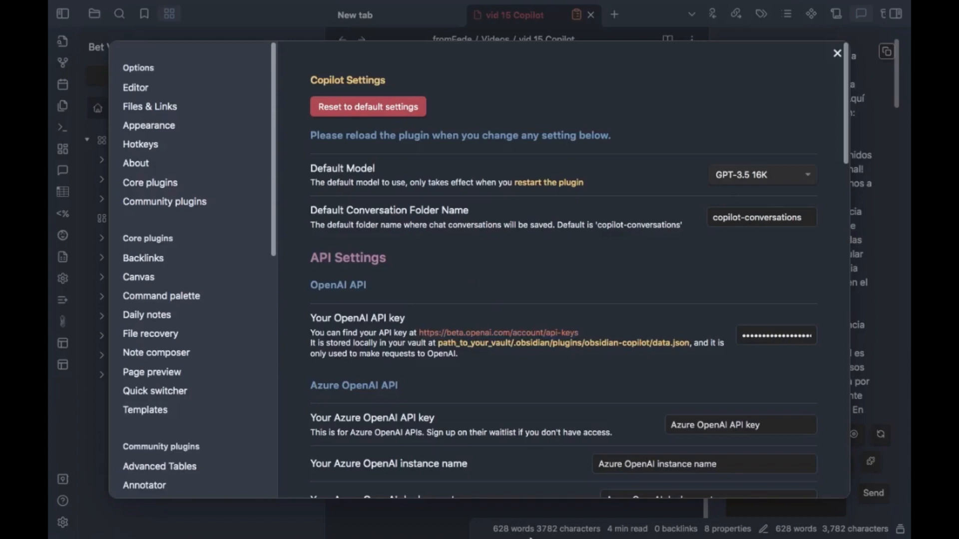
mouse_move(530, 537)
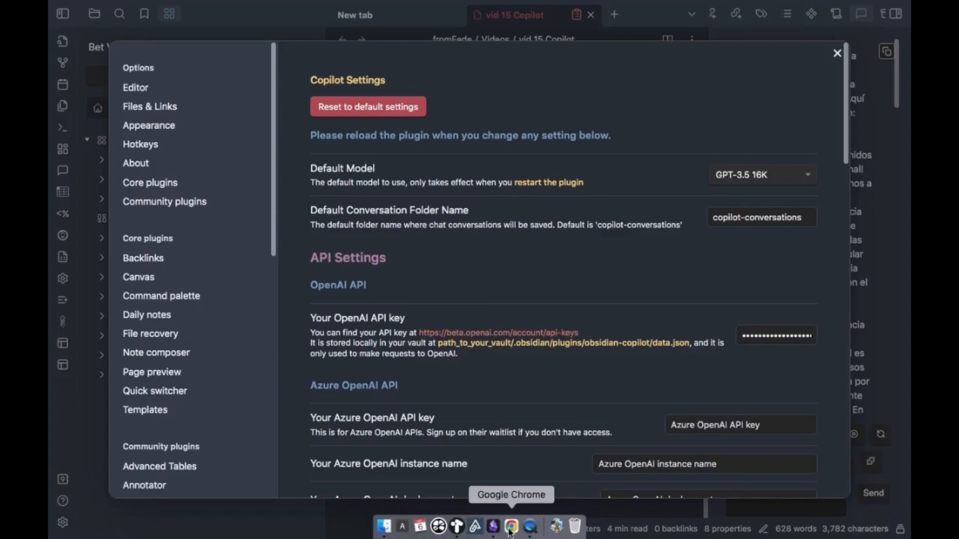
click(510, 533)
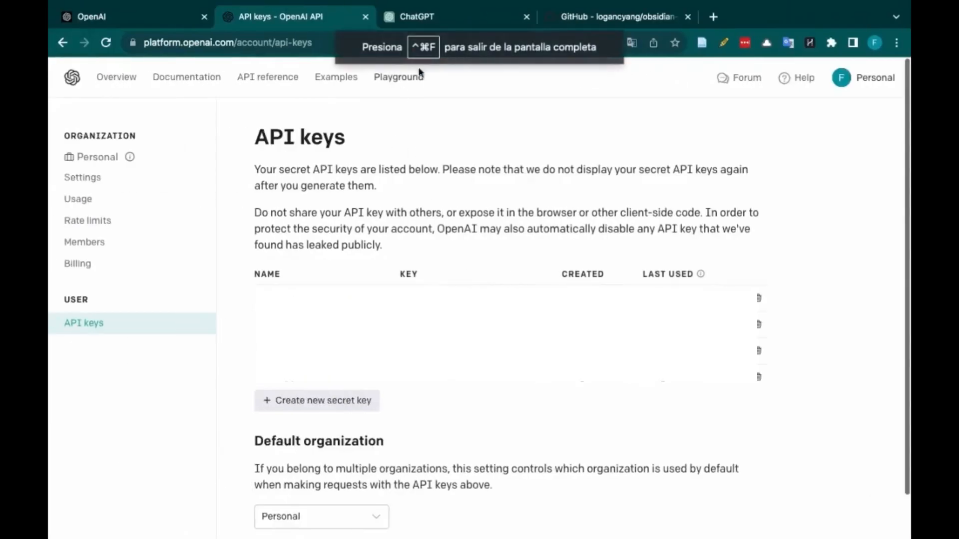
Show the conversation history in ChatGPT and return to the Copilot settings in Obsidian
click(436, 14)
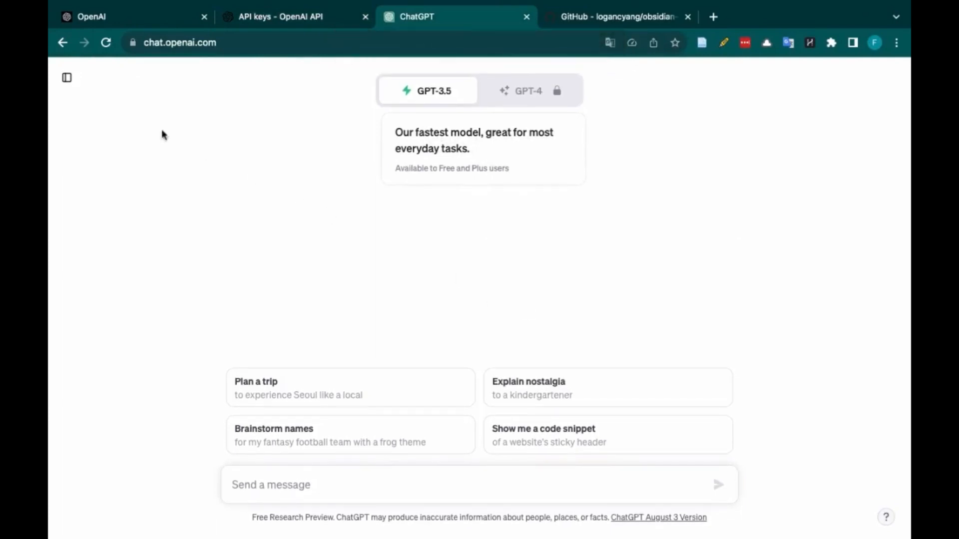
click(67, 77)
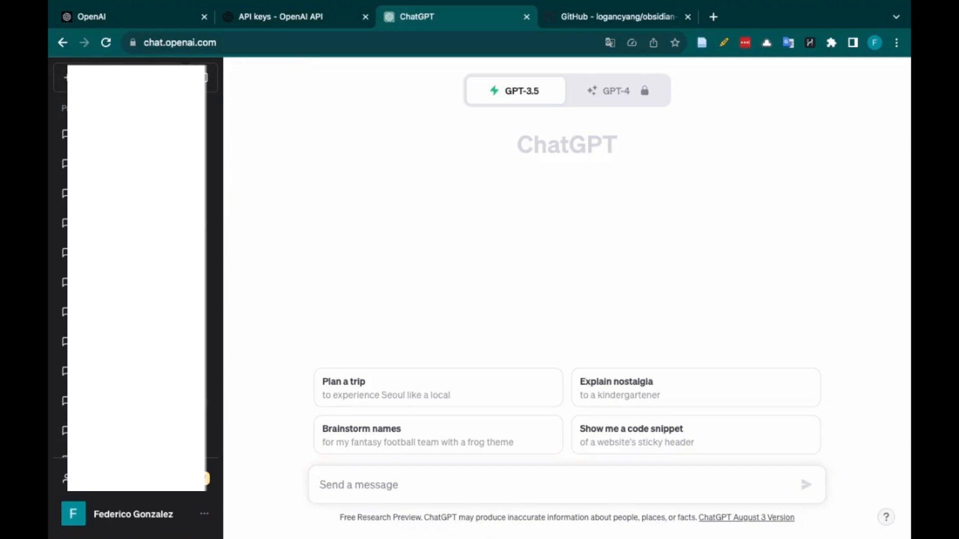
key(super+Tab)
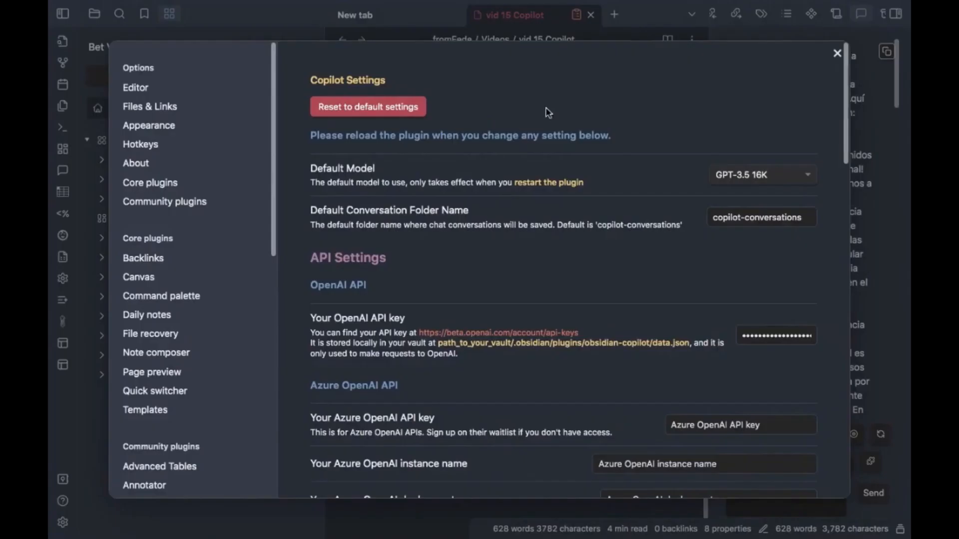